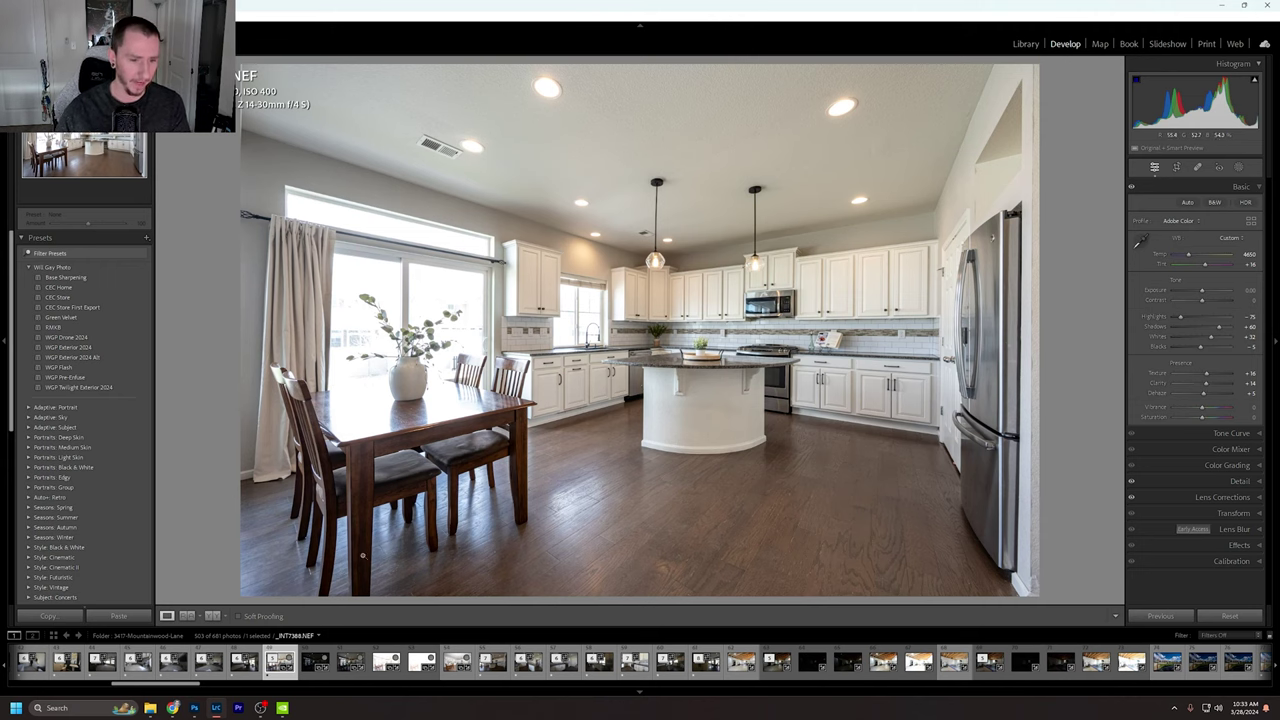
# Review the bracketed ambient exposures of the kitchen one by one, ending back on the first exposure.
pyautogui.click(315, 662)
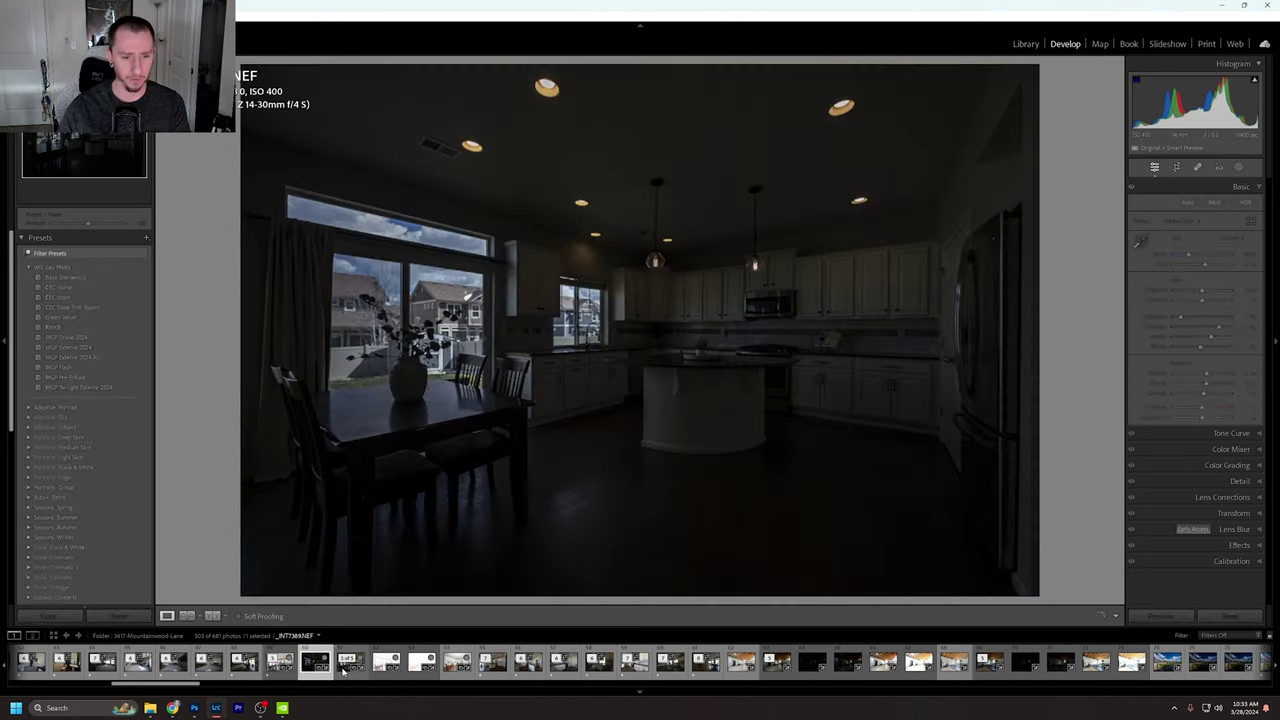
pyautogui.click(350, 662)
pyautogui.click(383, 664)
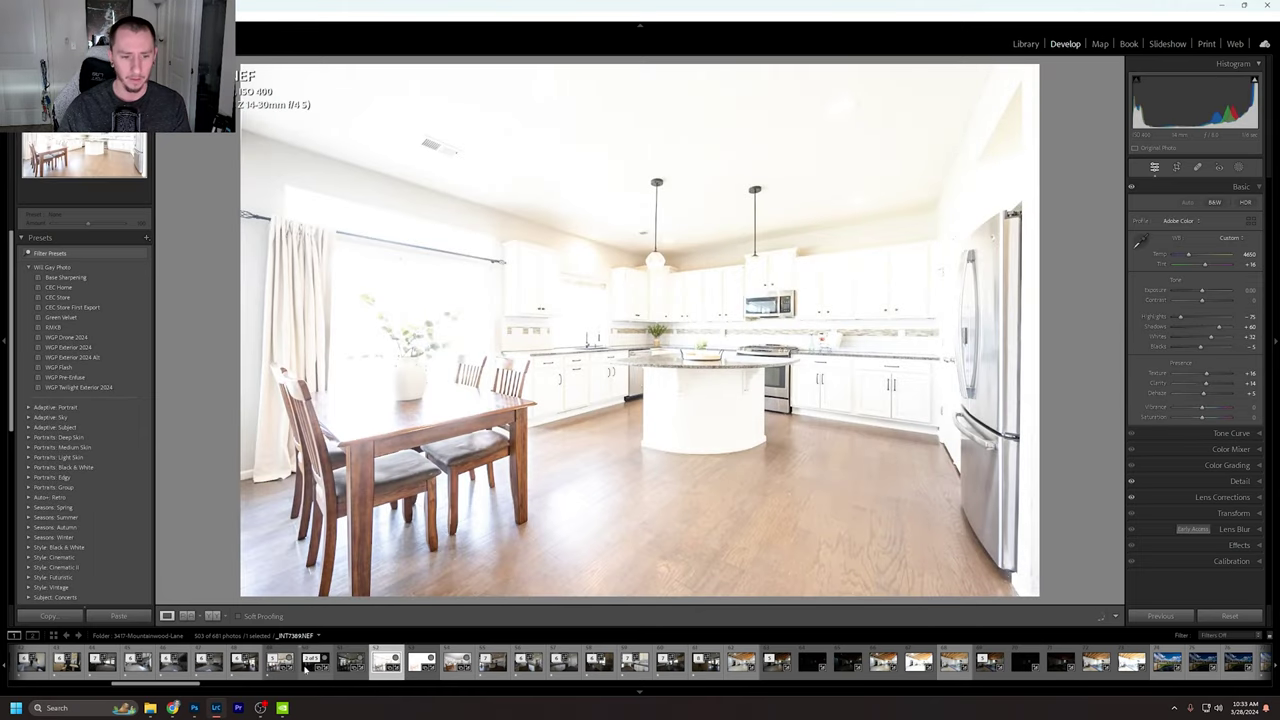
pyautogui.click(278, 664)
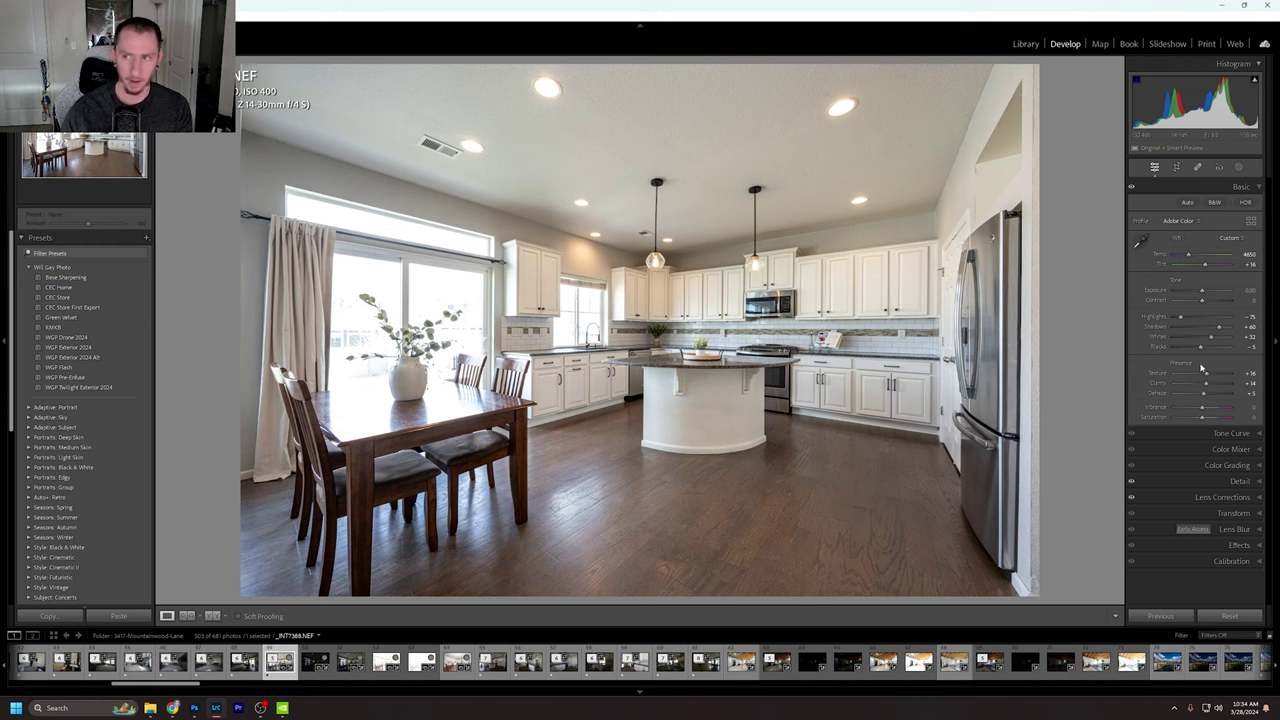
# Try the Auto white balance on the first kitchen exposure, and undo it.
pyautogui.click(1226, 237)
pyautogui.click(1205, 258)
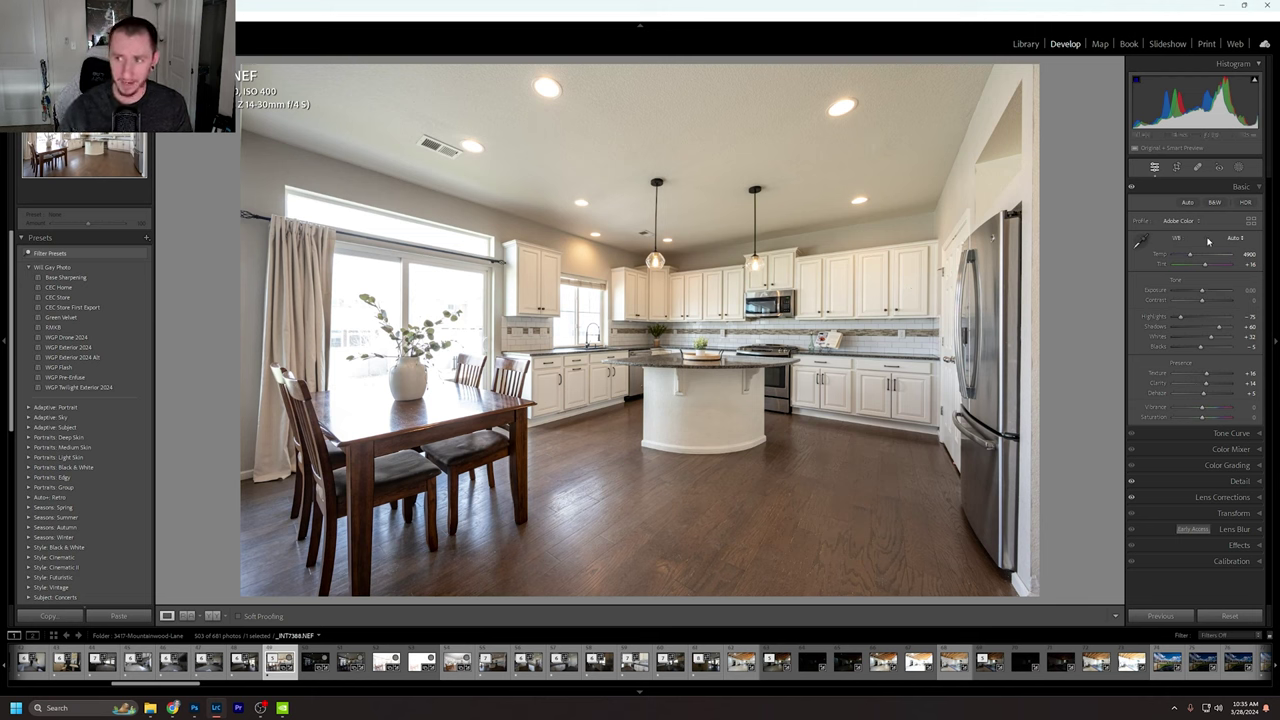
pyautogui.hotkey('ctrl', 'z')
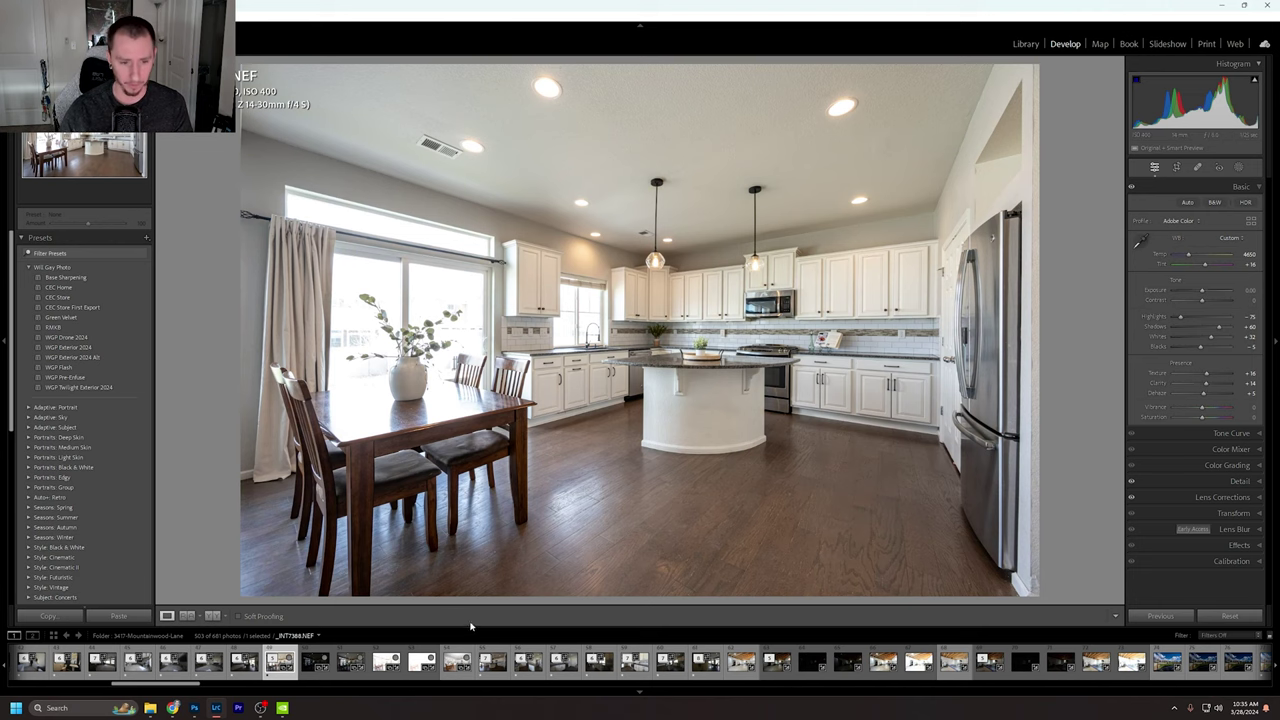
# Check the remaining brackets and the flash shot, select the five ambient exposures, and open them in the LR/Enfuse plug-in.
pyautogui.click(308, 673)
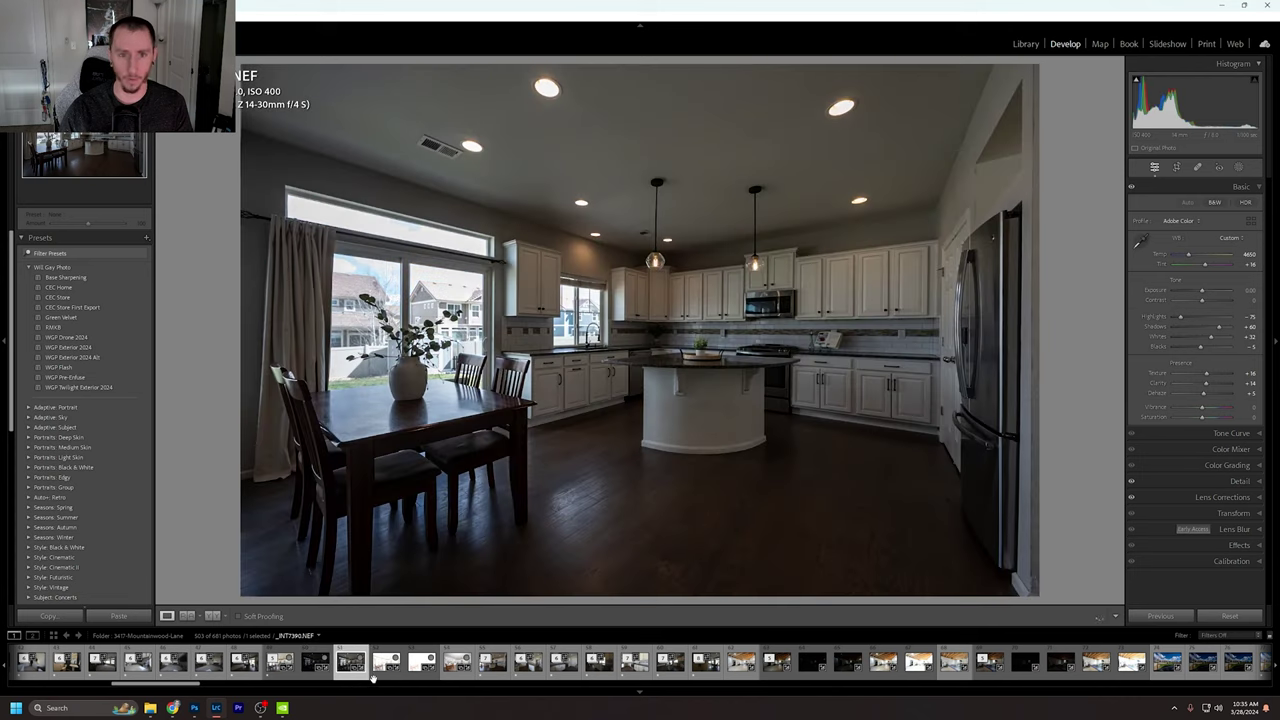
pyautogui.click(383, 676)
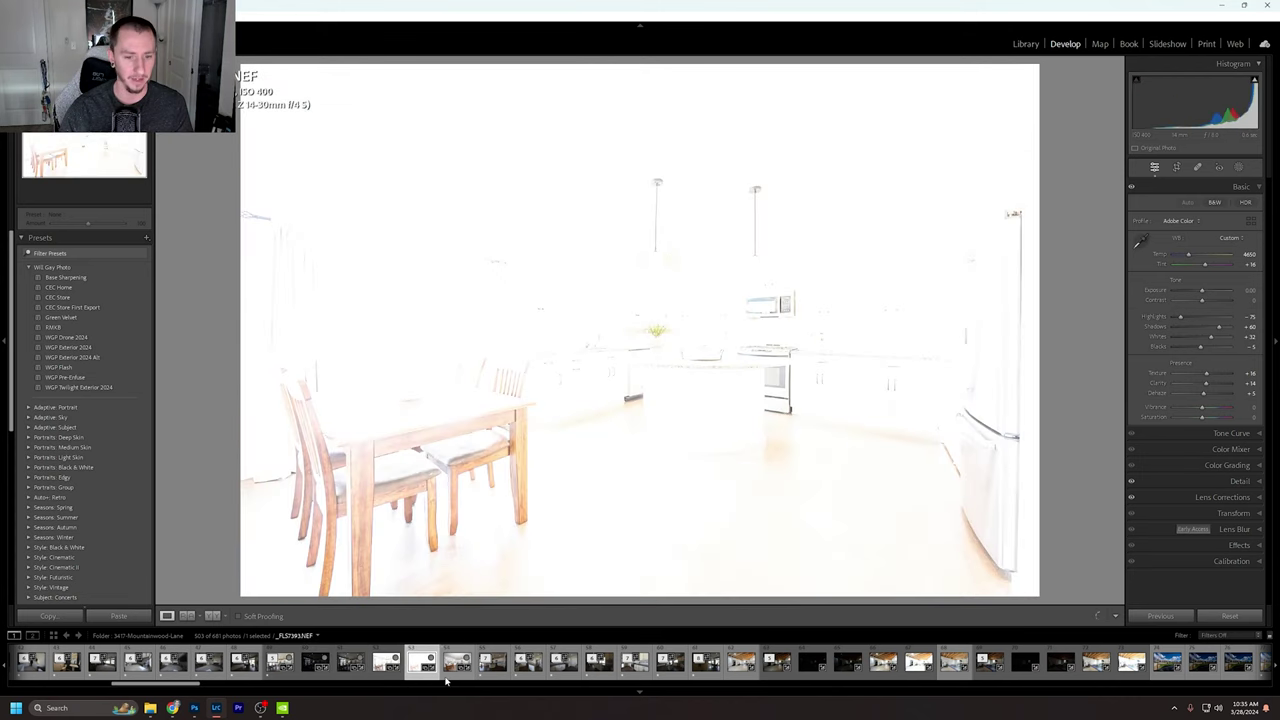
pyautogui.click(449, 676)
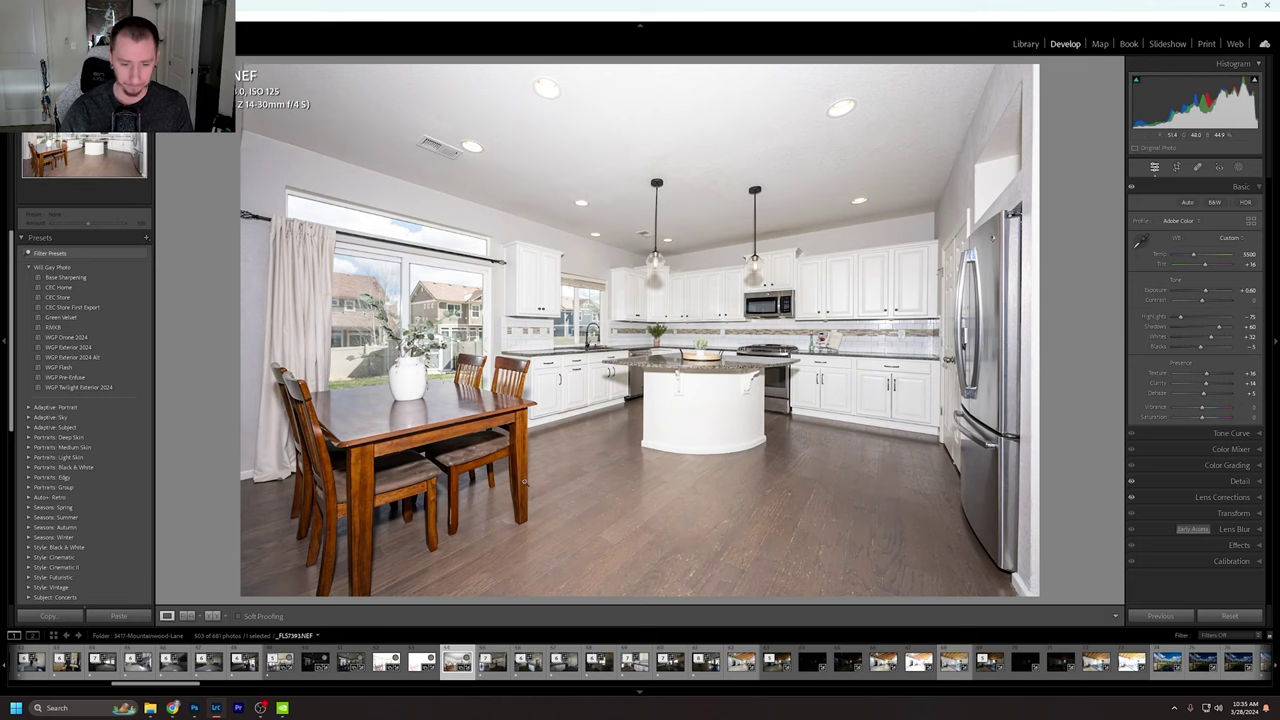
pyautogui.click(280, 676)
pyautogui.keyDown('shift'); pyautogui.click(413, 676); pyautogui.keyUp('shift')
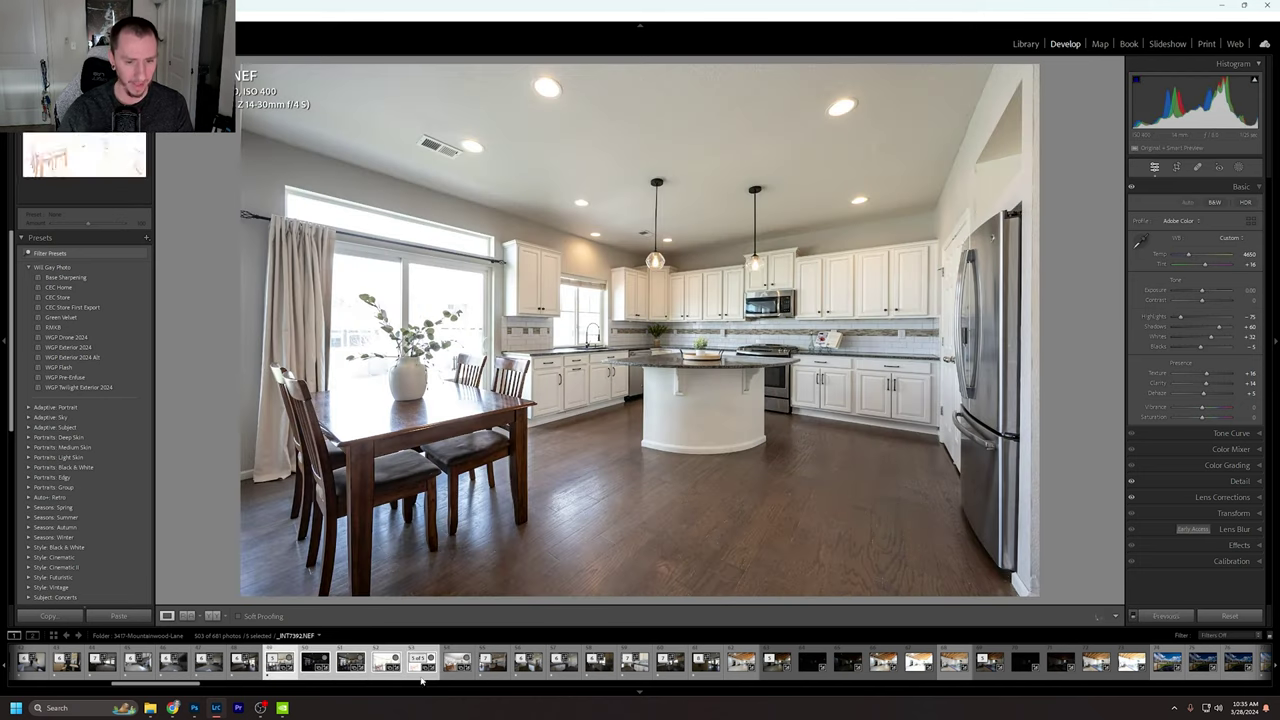
pyautogui.click(15, 15)
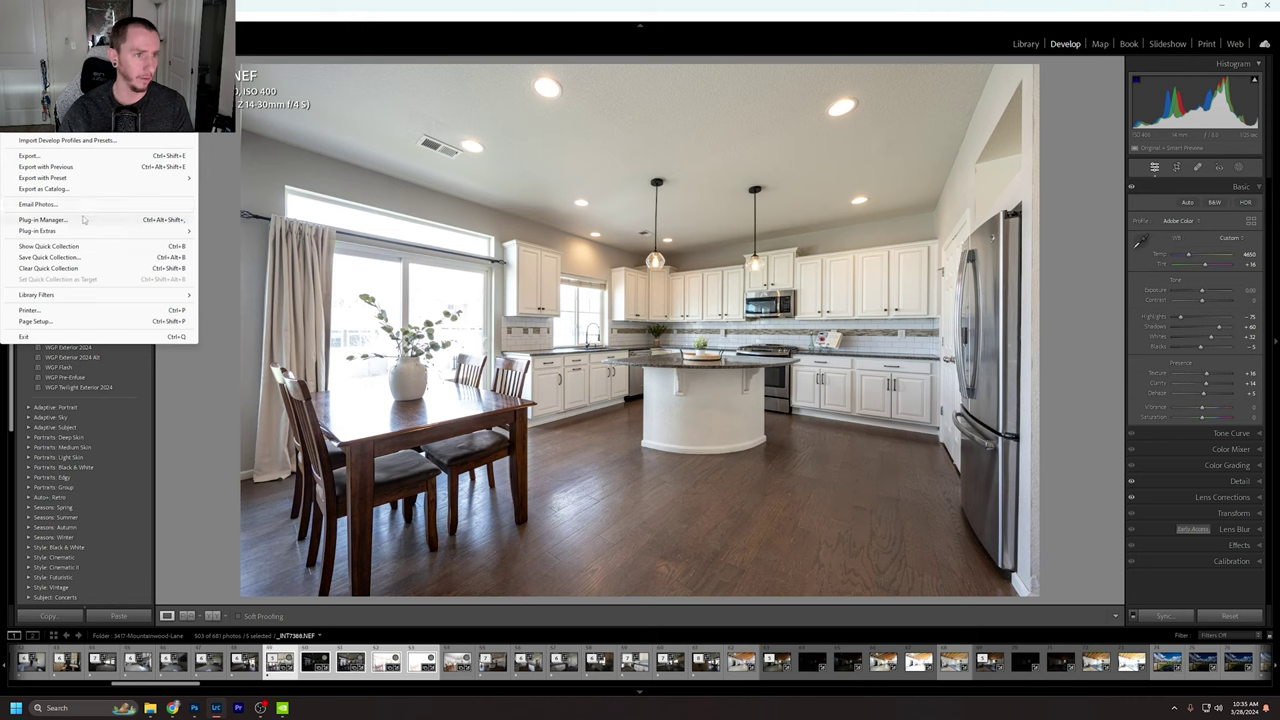
pyautogui.moveTo(92, 231)
pyautogui.click(258, 242)
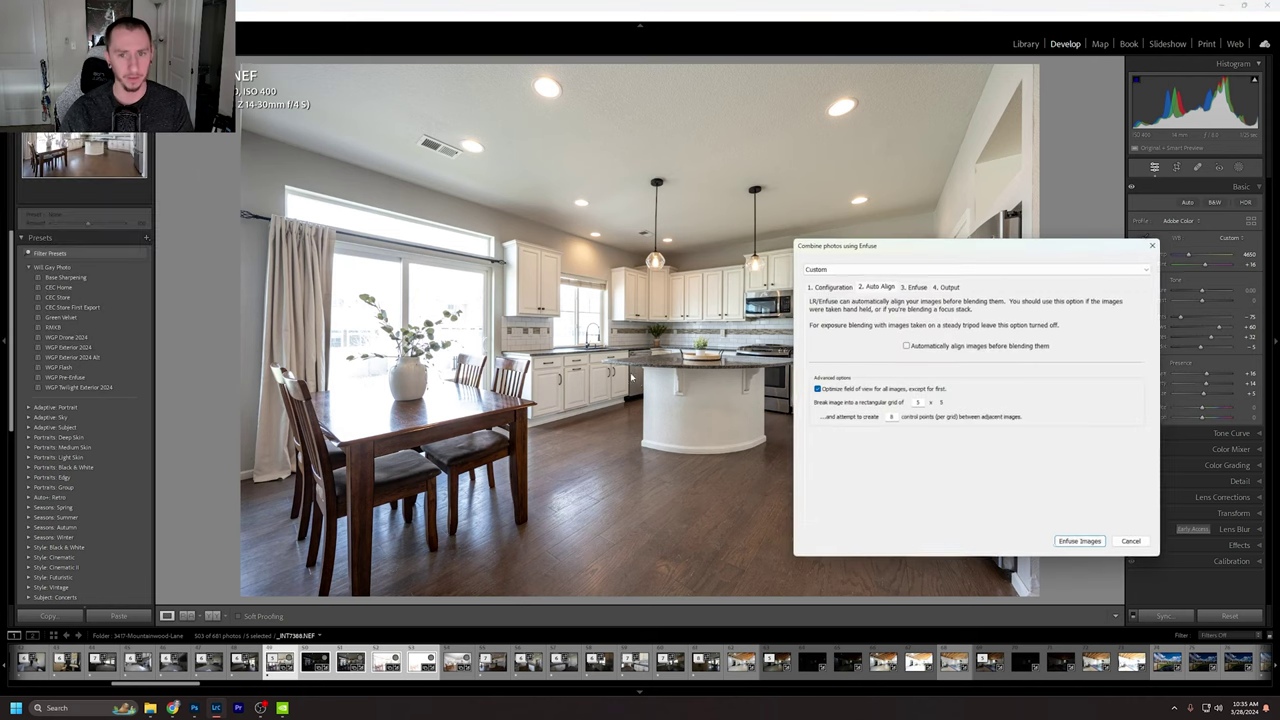
# Review the Auto Align and Enfuse options, keep their current settings, and blend the five selected exposures.
pyautogui.click(916, 286)
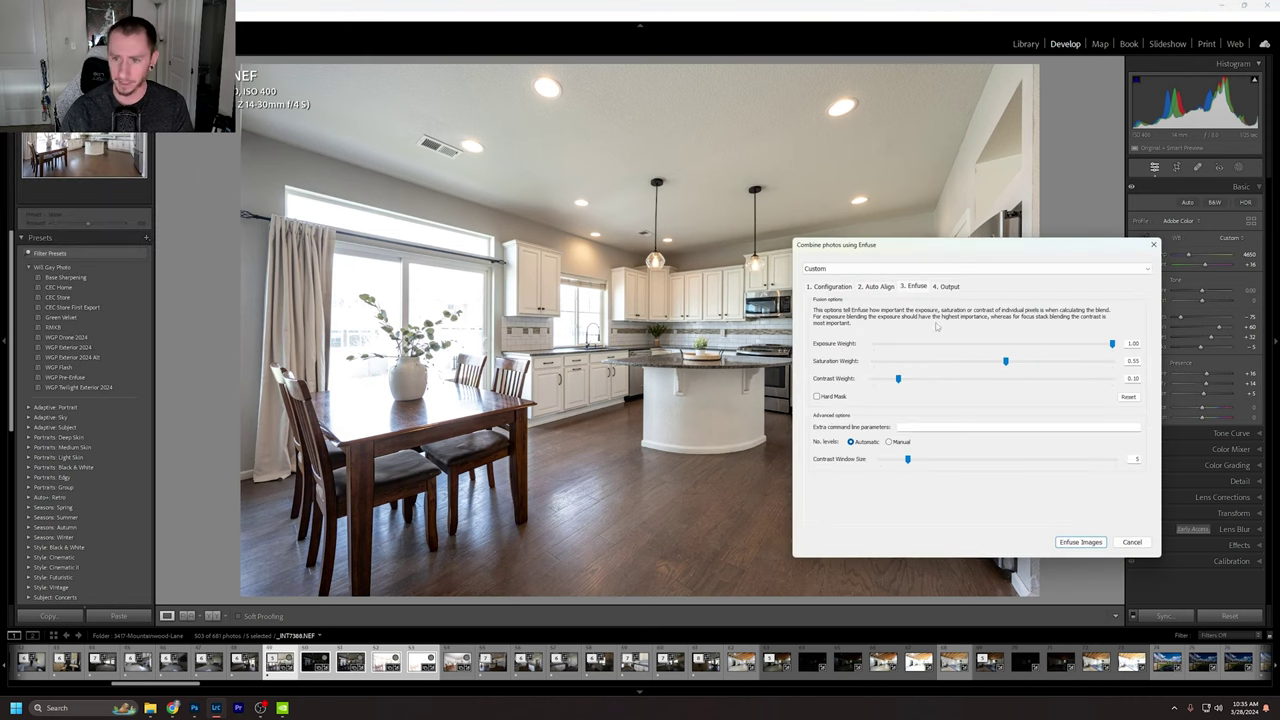
pyautogui.click(889, 288)
pyautogui.click(914, 287)
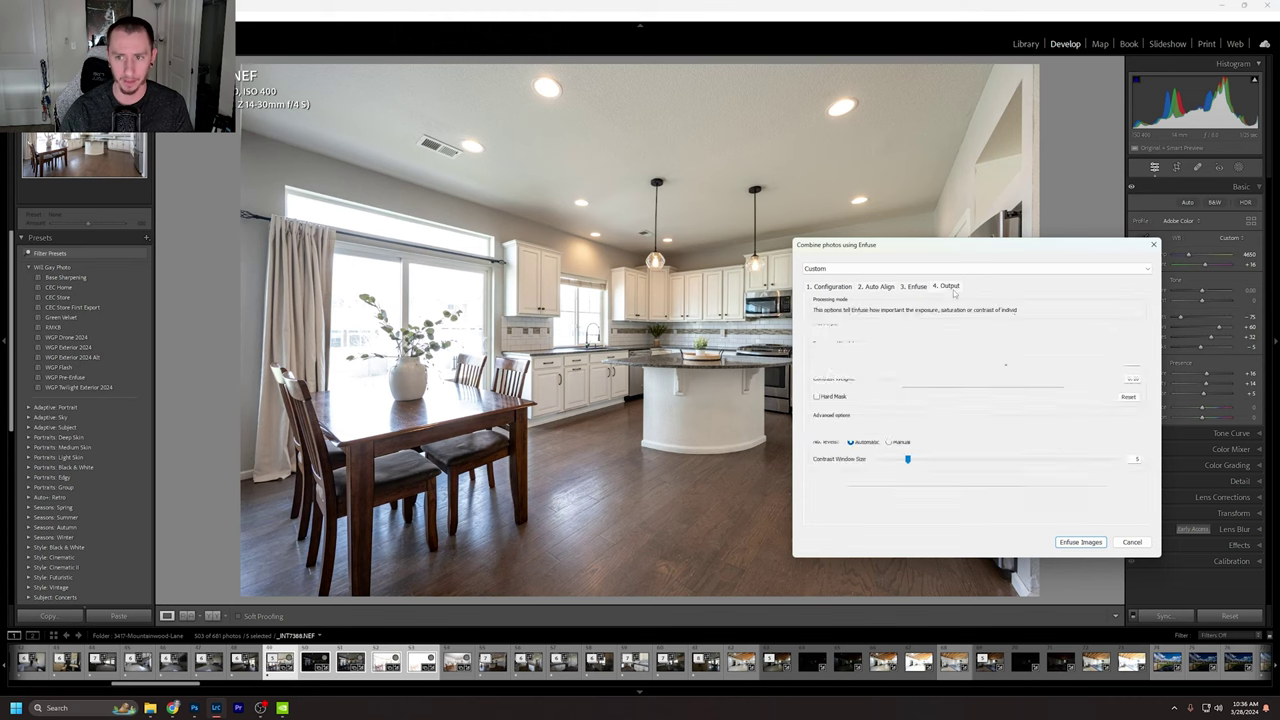
pyautogui.moveTo(935, 257); pyautogui.dragTo(688, 209)
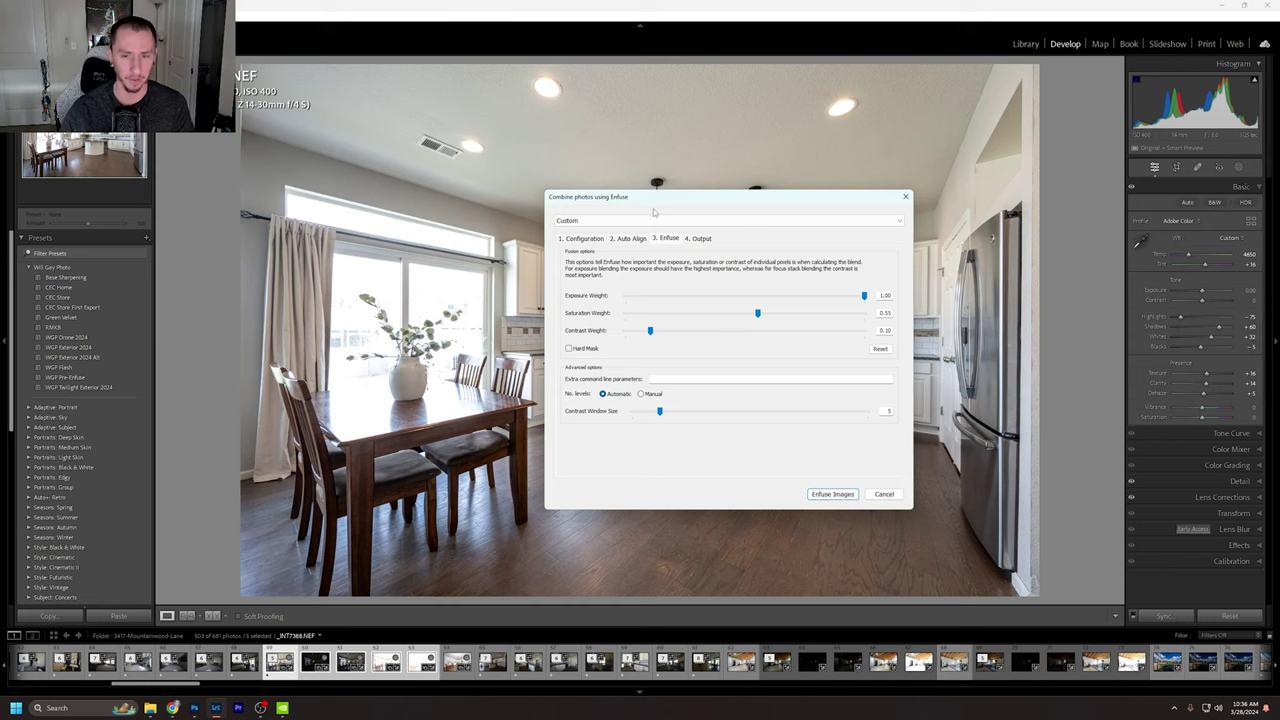
pyautogui.click(633, 240)
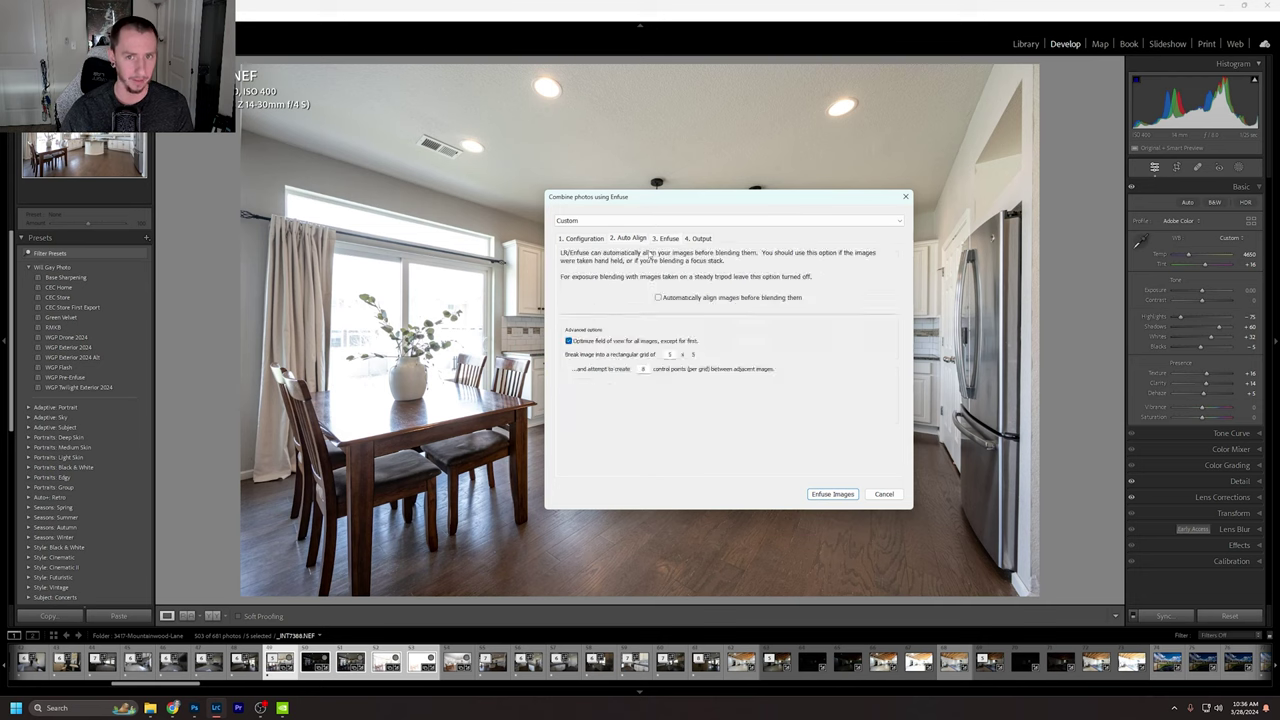
pyautogui.click(667, 240)
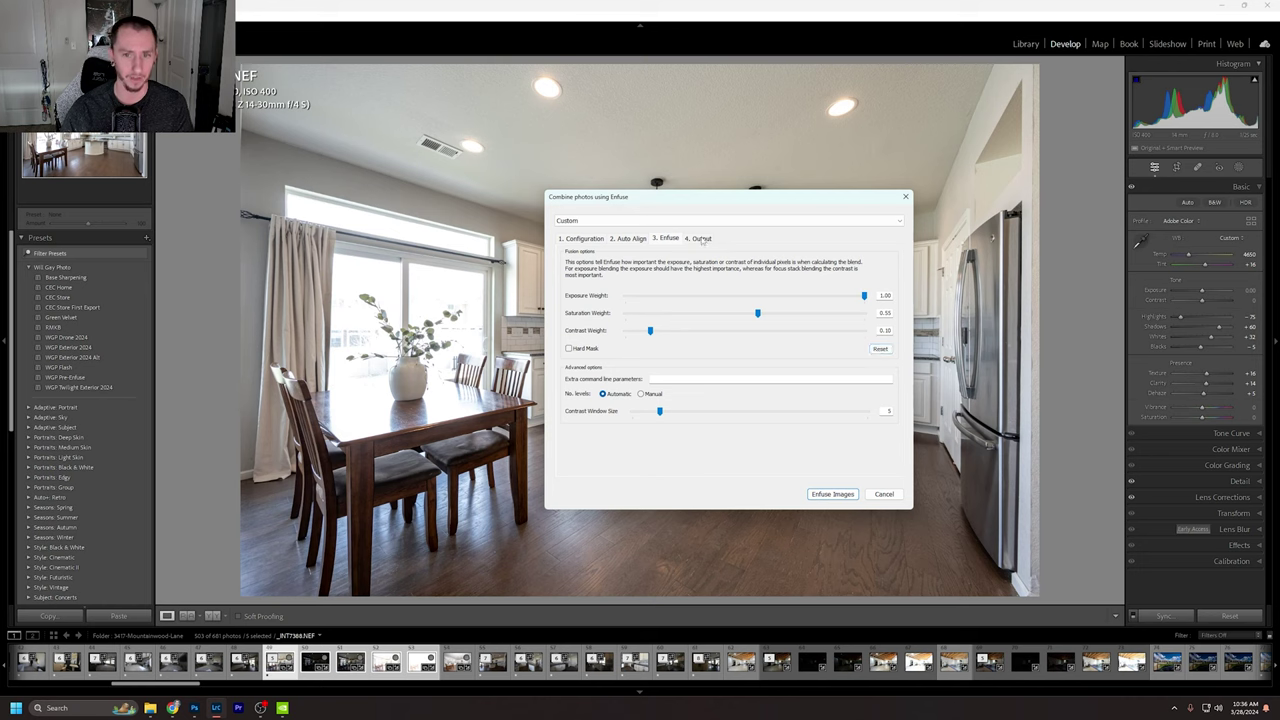
pyautogui.click(836, 494)
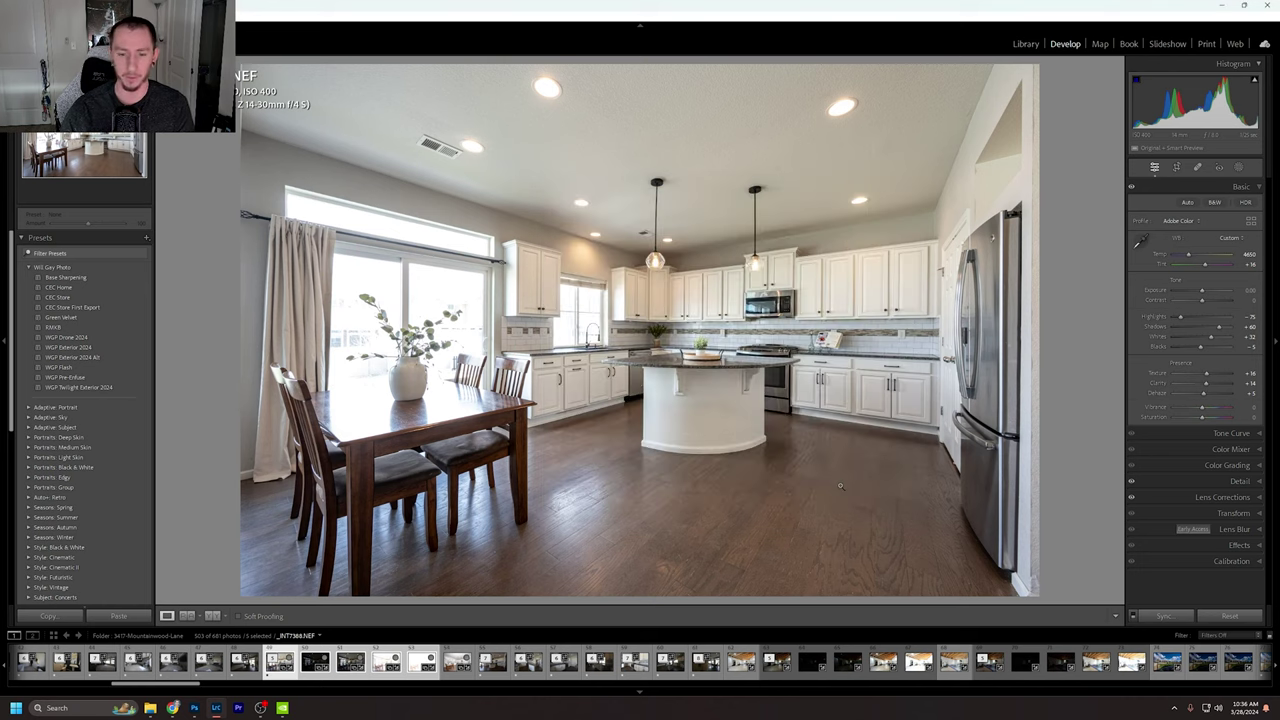
# Compare the flash shot, the blended HDR TIFF and its five source exposures.
pyautogui.click(452, 666)
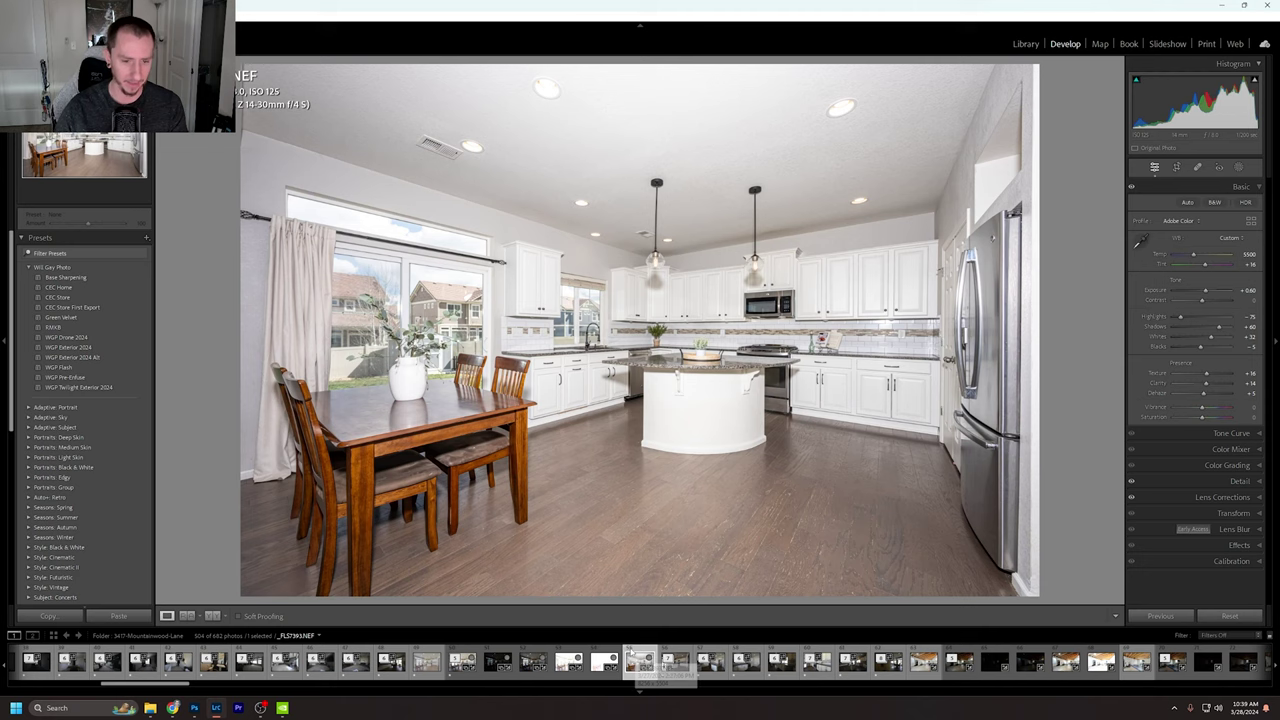
pyautogui.click(427, 662)
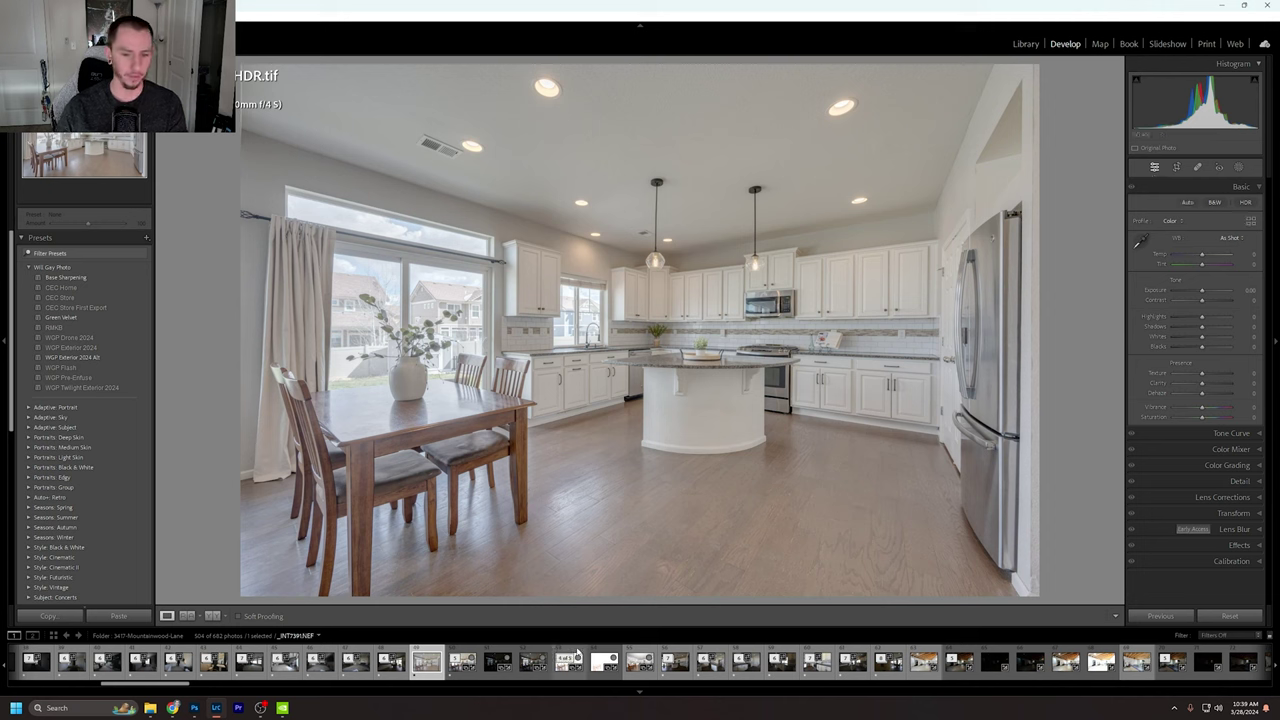
pyautogui.click(458, 668)
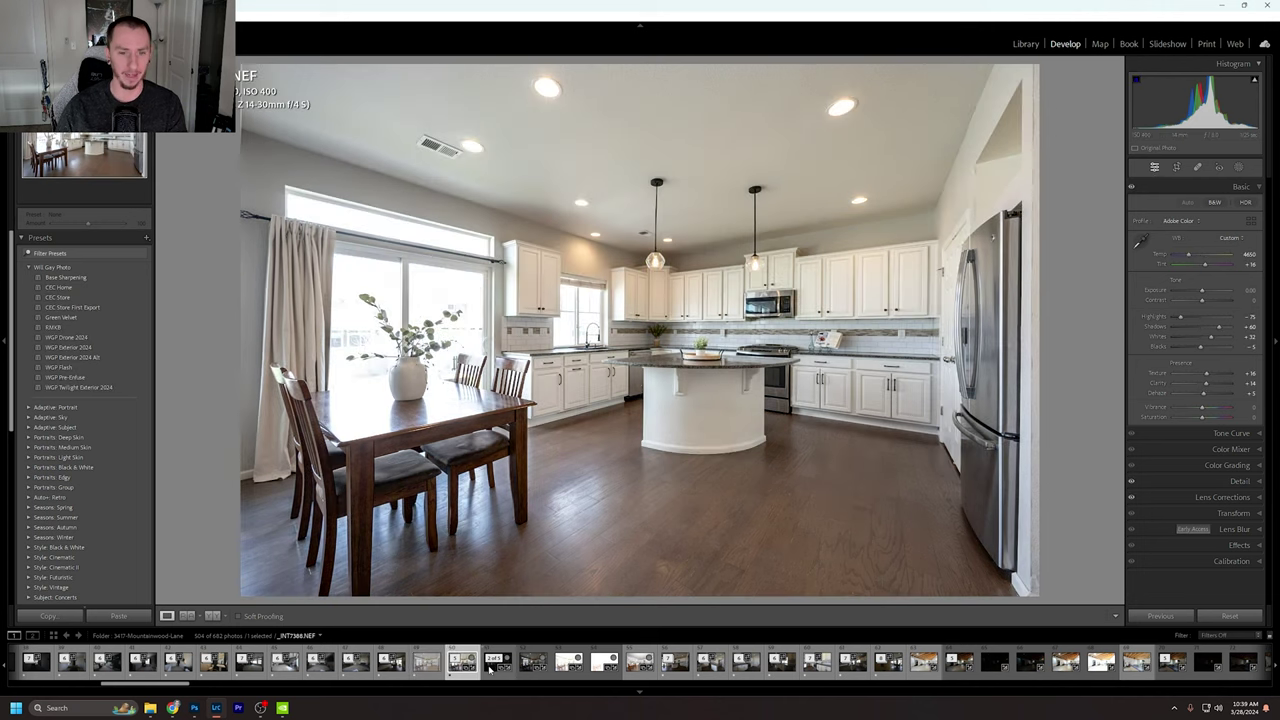
pyautogui.click(495, 666)
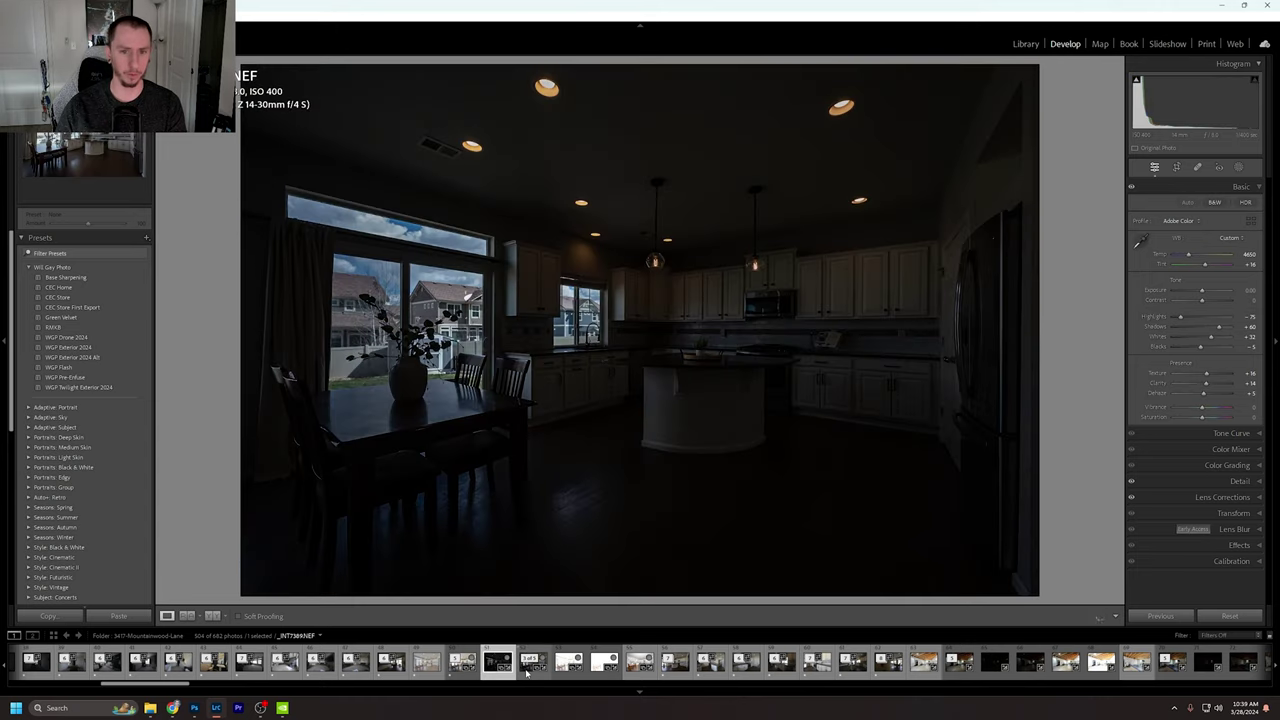
pyautogui.click(532, 668)
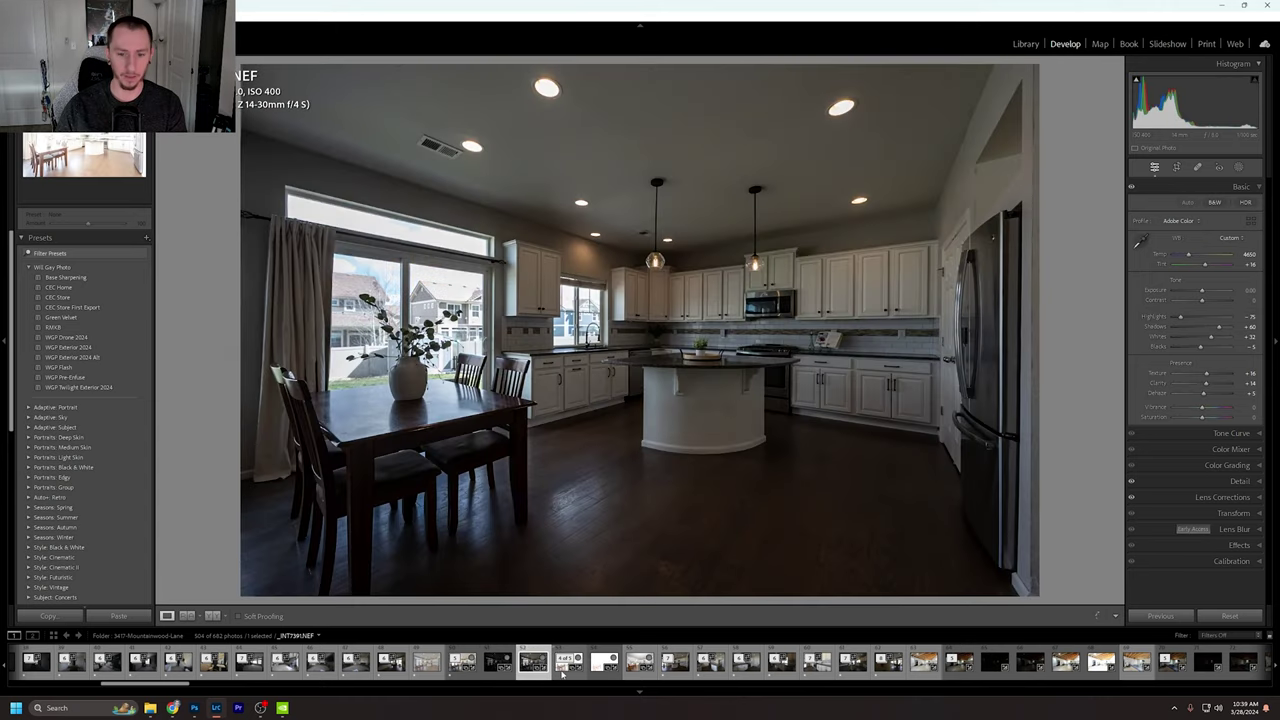
pyautogui.click(568, 668)
pyautogui.click(604, 666)
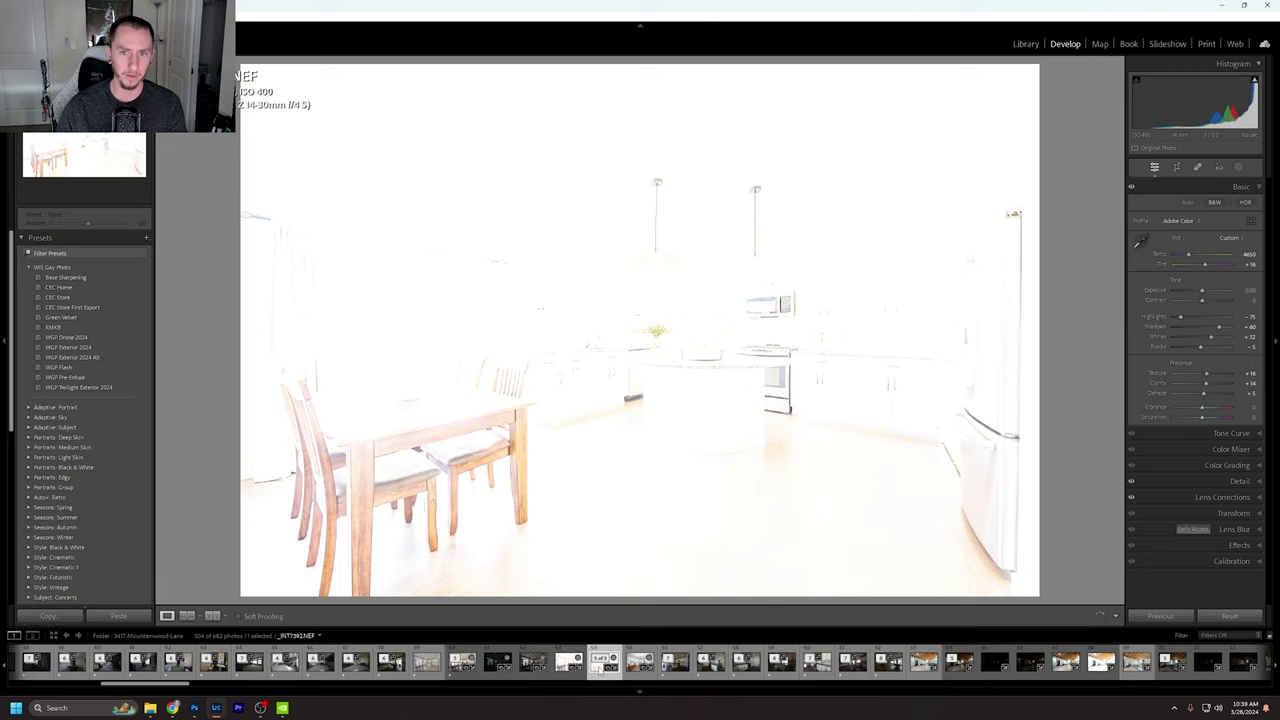
# Apply the Strong Contrast point curve to the blended HDR TIFF.
pyautogui.click(424, 666)
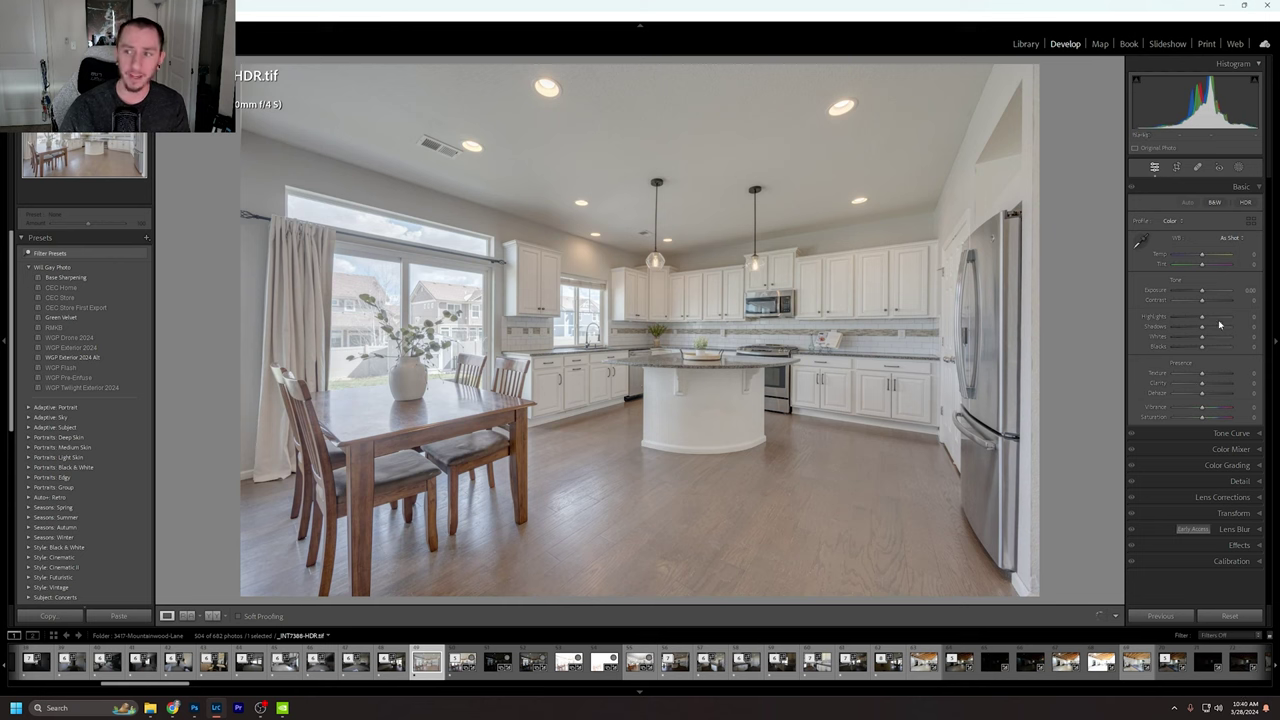
pyautogui.click(1230, 434)
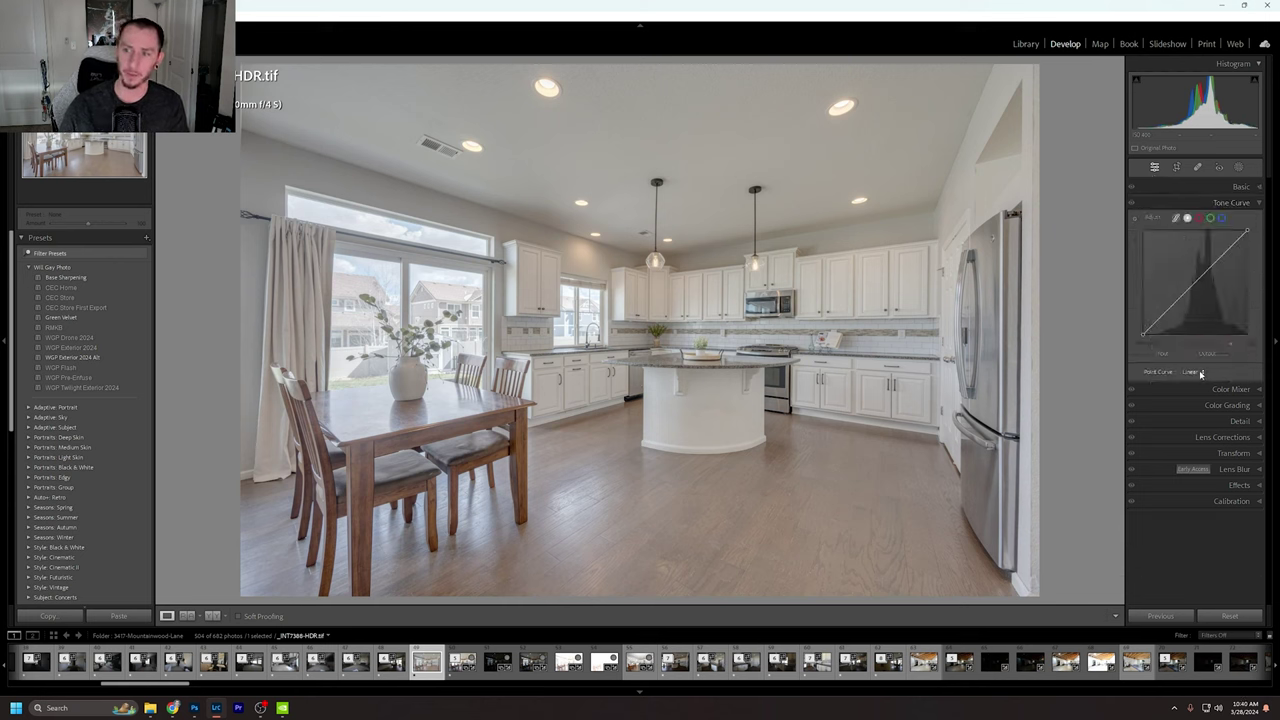
pyautogui.click(1201, 373)
pyautogui.click(1187, 407)
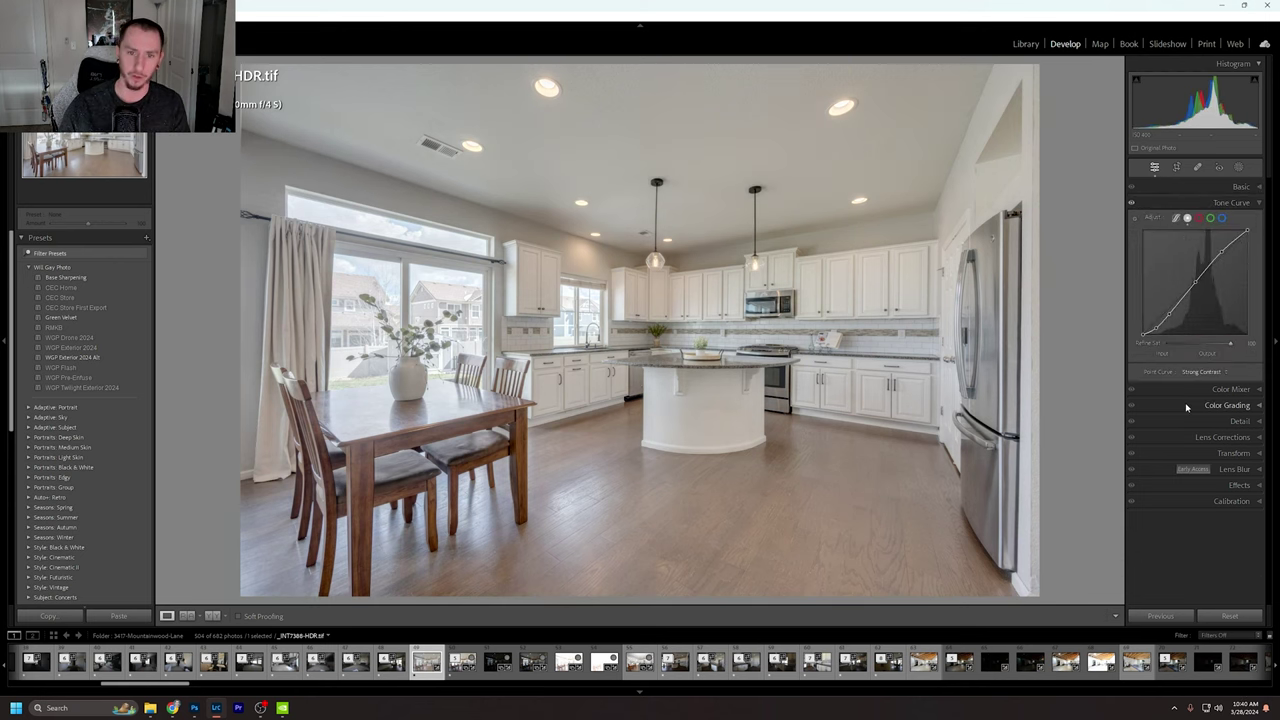
pyautogui.click(1258, 203)
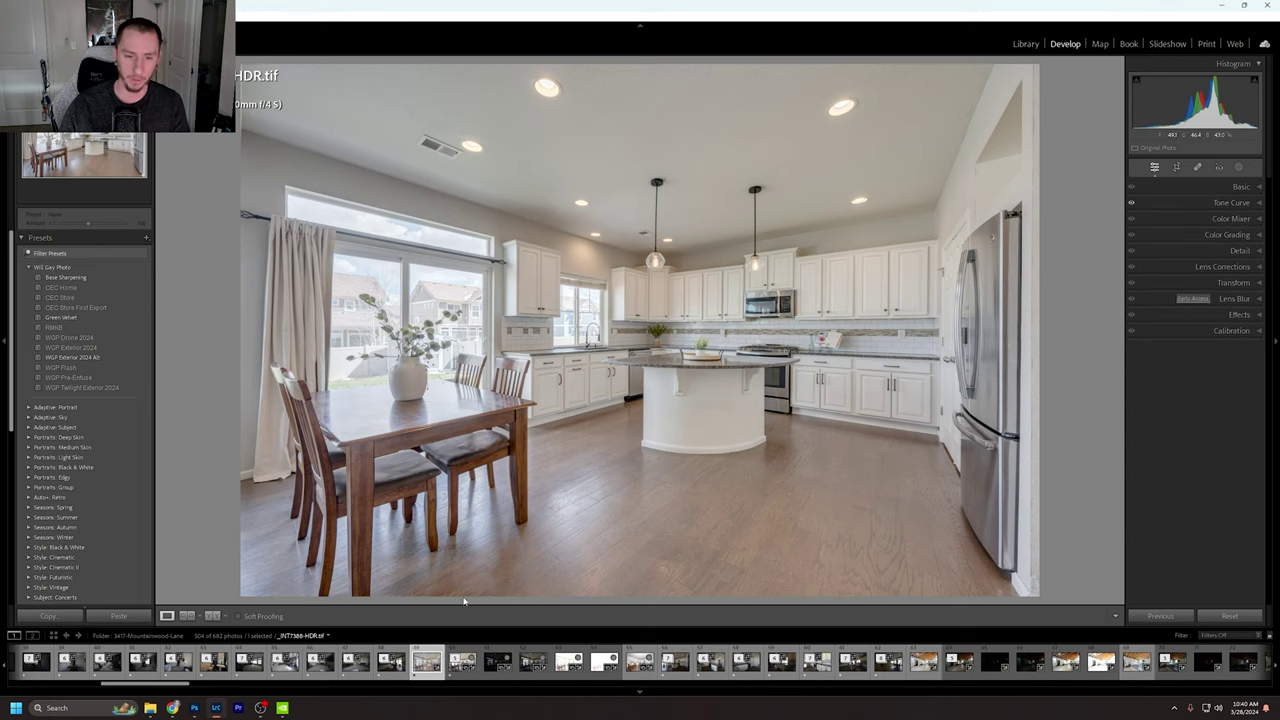
# Add the flash shot to the HDR TIFF selection, open both as Smart Object Layers in Photoshop, and switch to Photoshop.
pyautogui.keyDown('ctrl'); pyautogui.click(634, 667); pyautogui.keyUp('ctrl')
pyautogui.rightClick(633, 668)
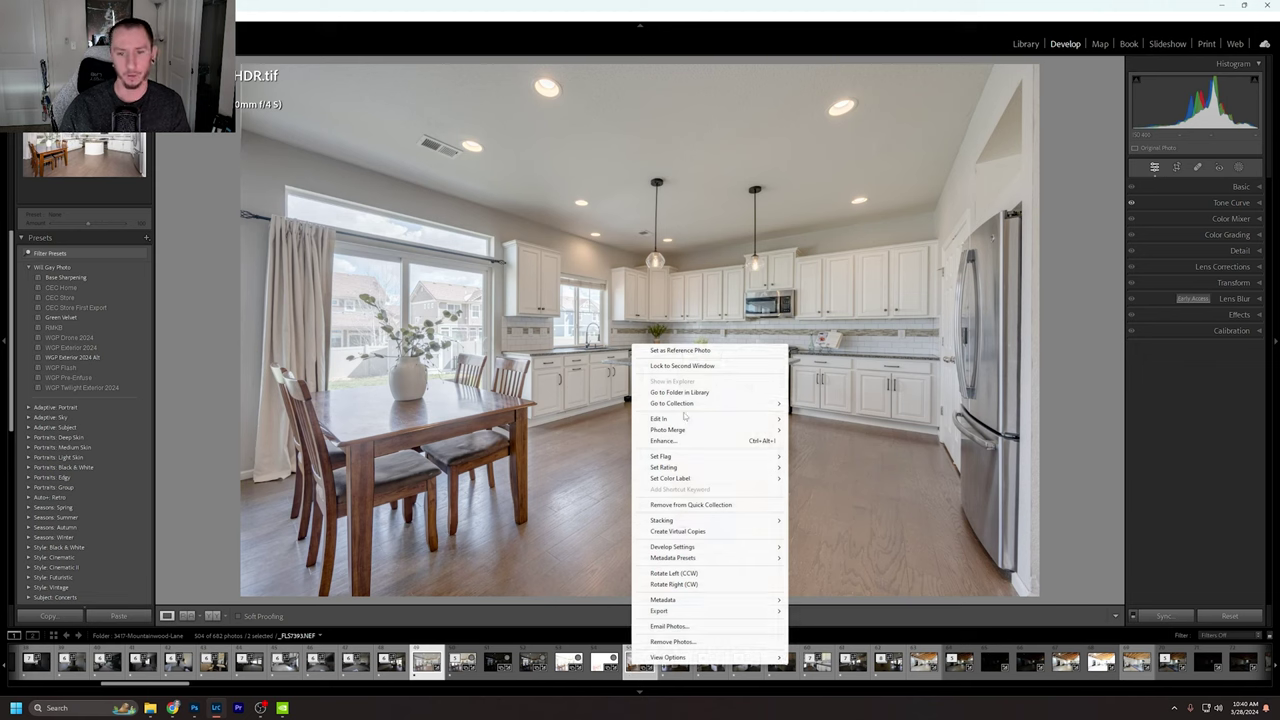
pyautogui.moveTo(686, 419)
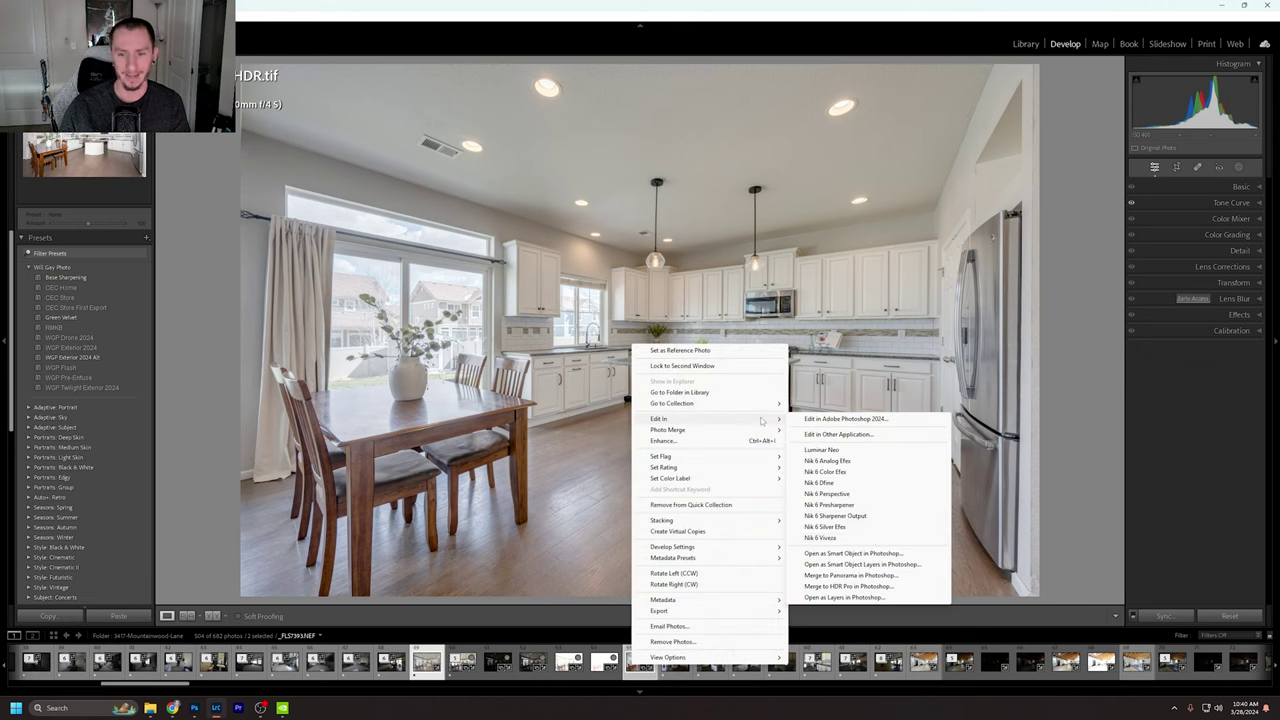
pyautogui.click(873, 565)
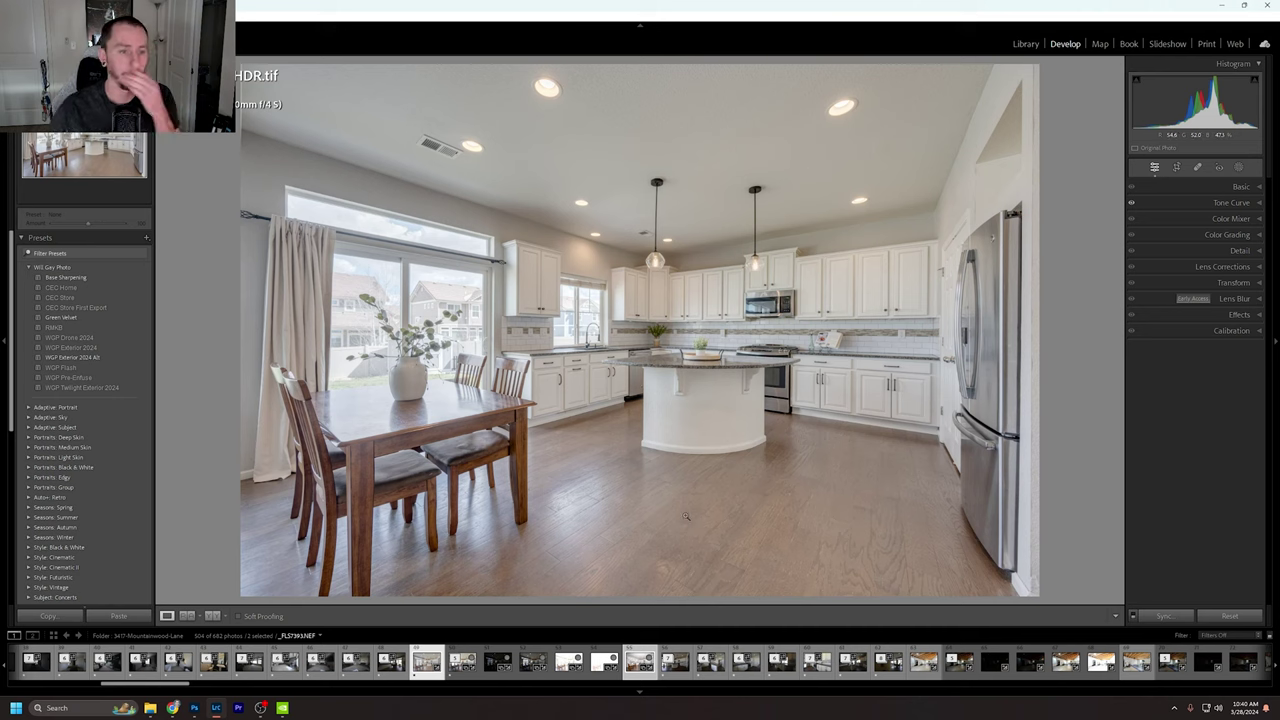
pyautogui.moveTo(198, 714)
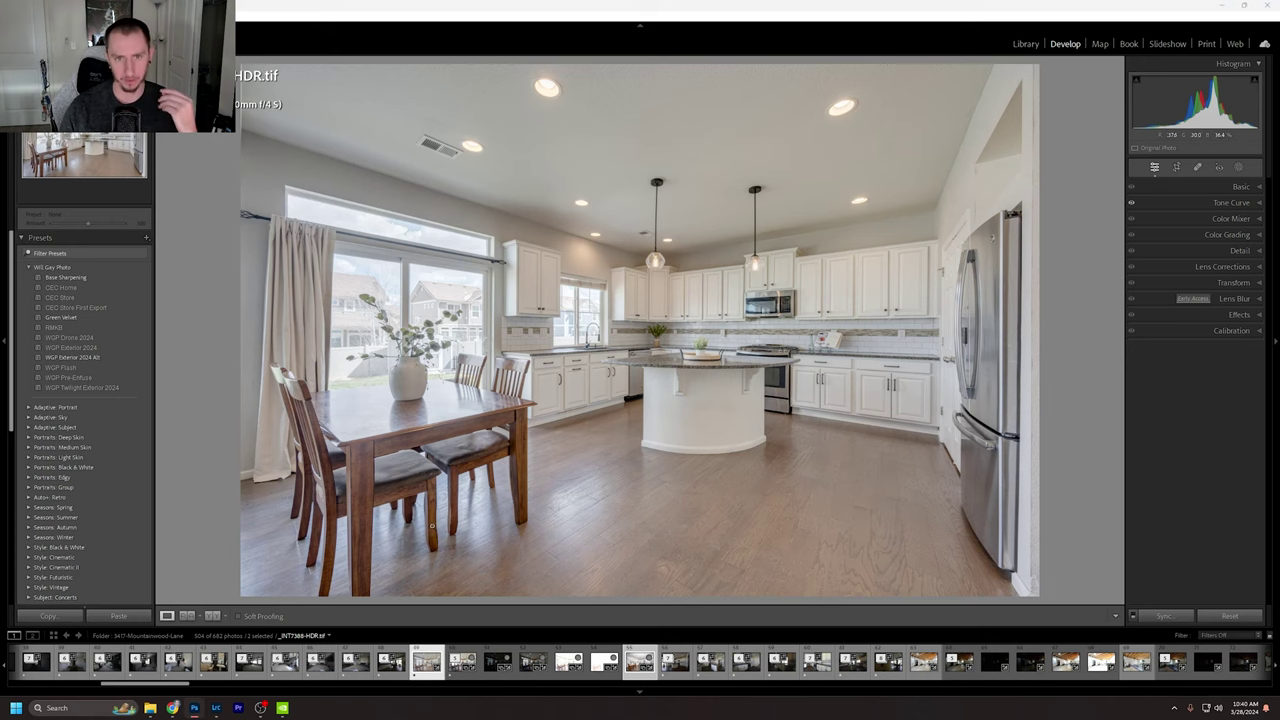
pyautogui.hotkey('alt', 'Tab')
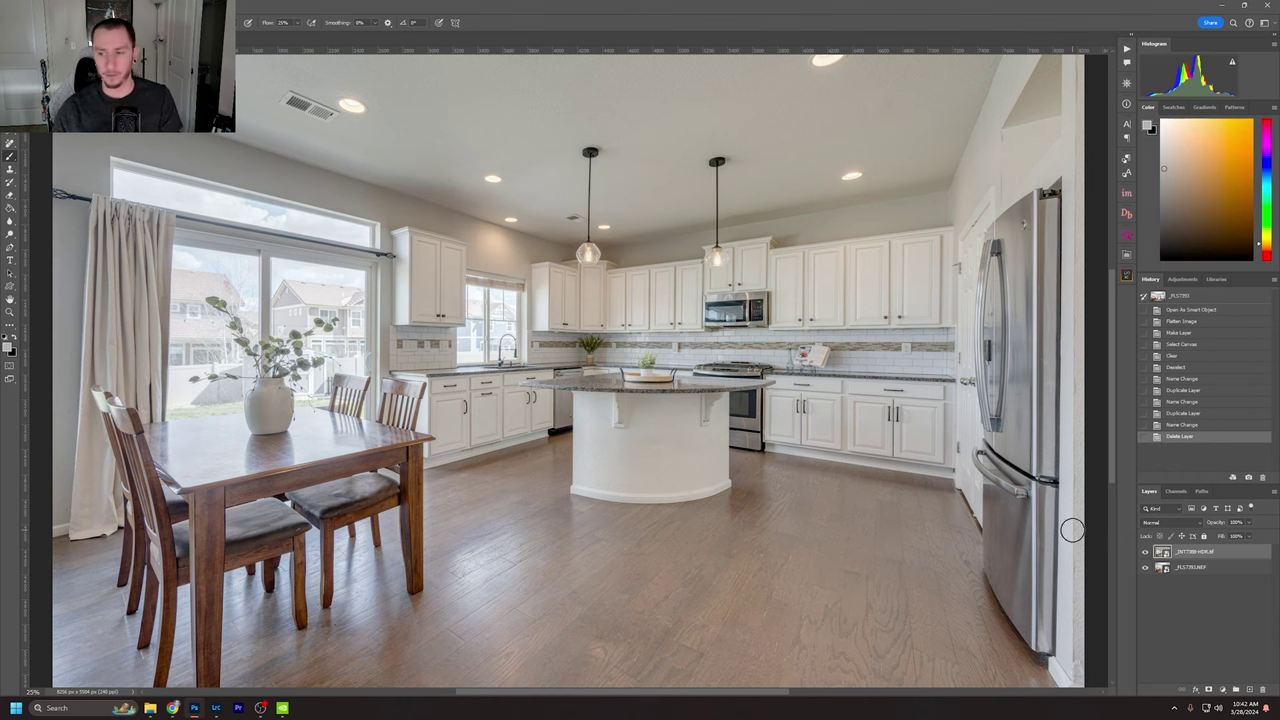
# Run the 2 Image Flambient action with neither photo layer selected.
pyautogui.click(1127, 48)
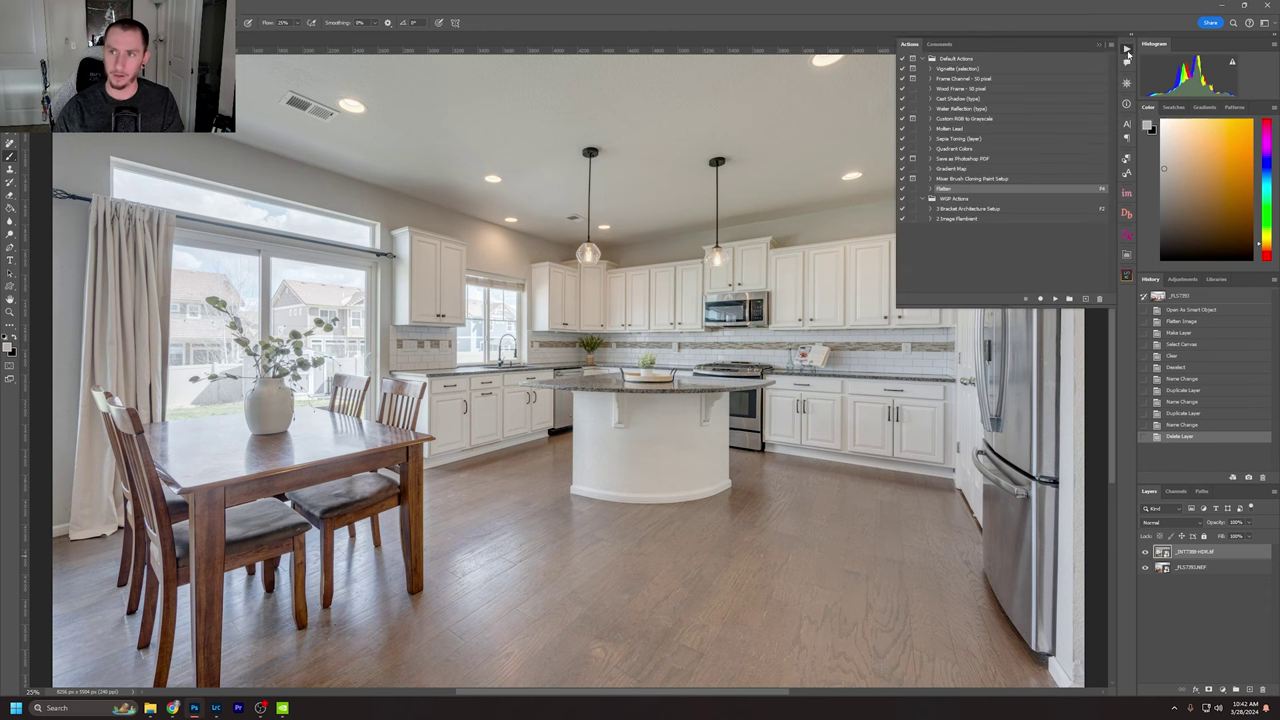
pyautogui.click(970, 220)
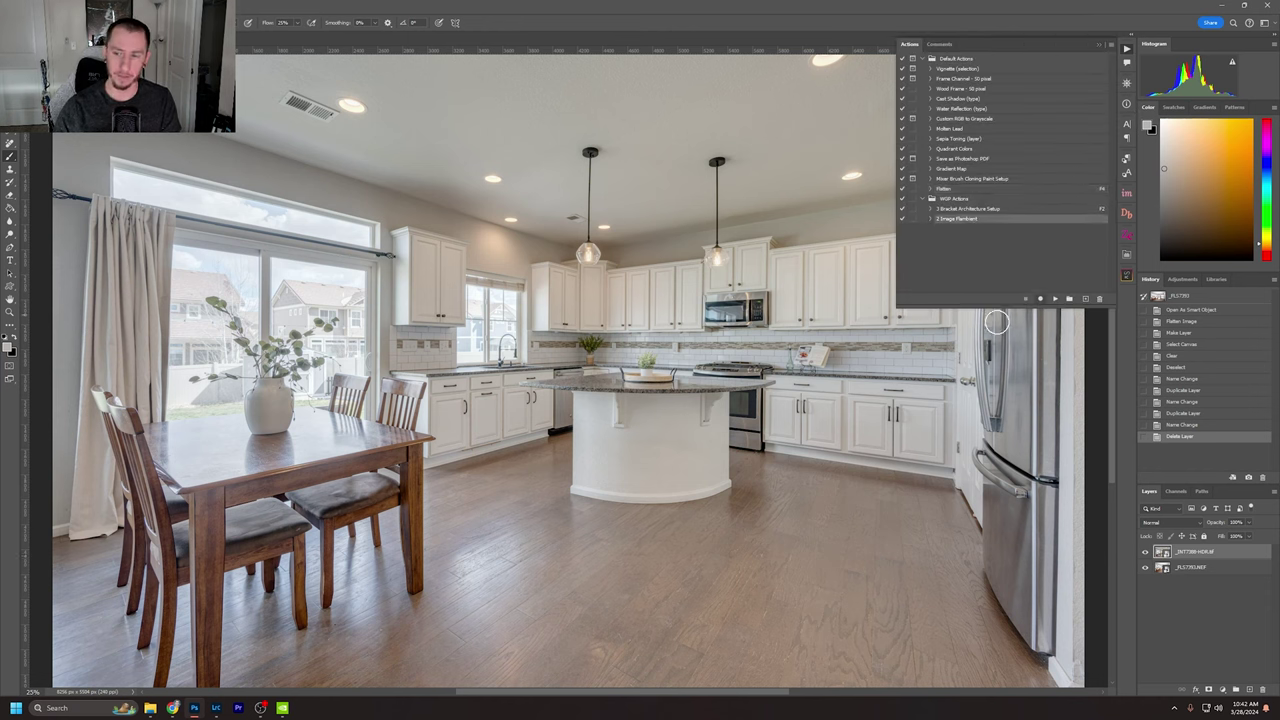
pyautogui.click(1187, 616)
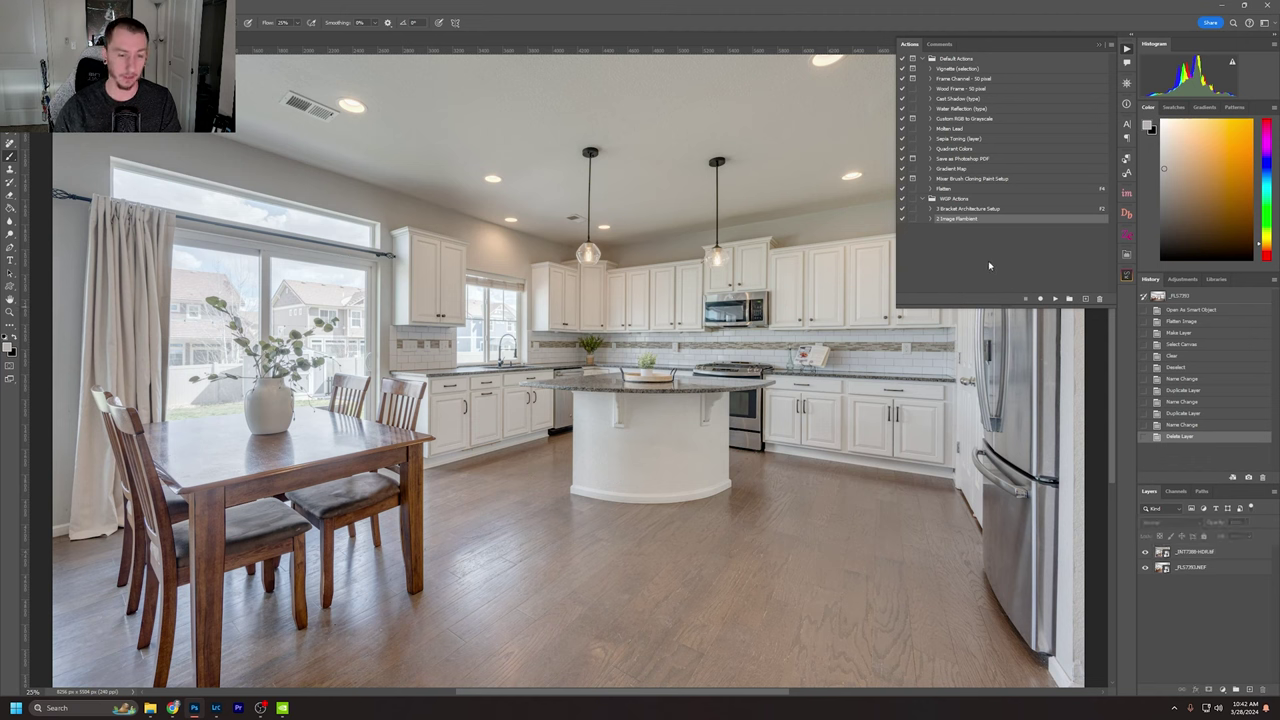
pyautogui.click(1055, 300)
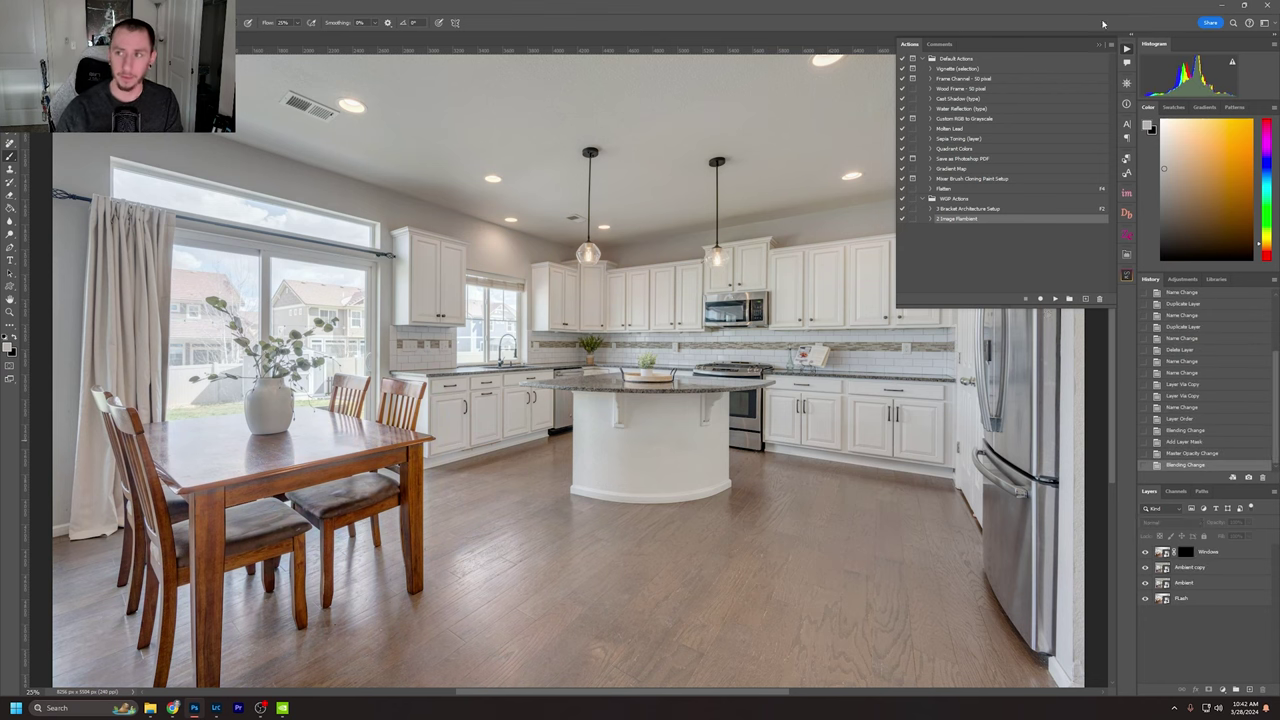
pyautogui.click(1126, 47)
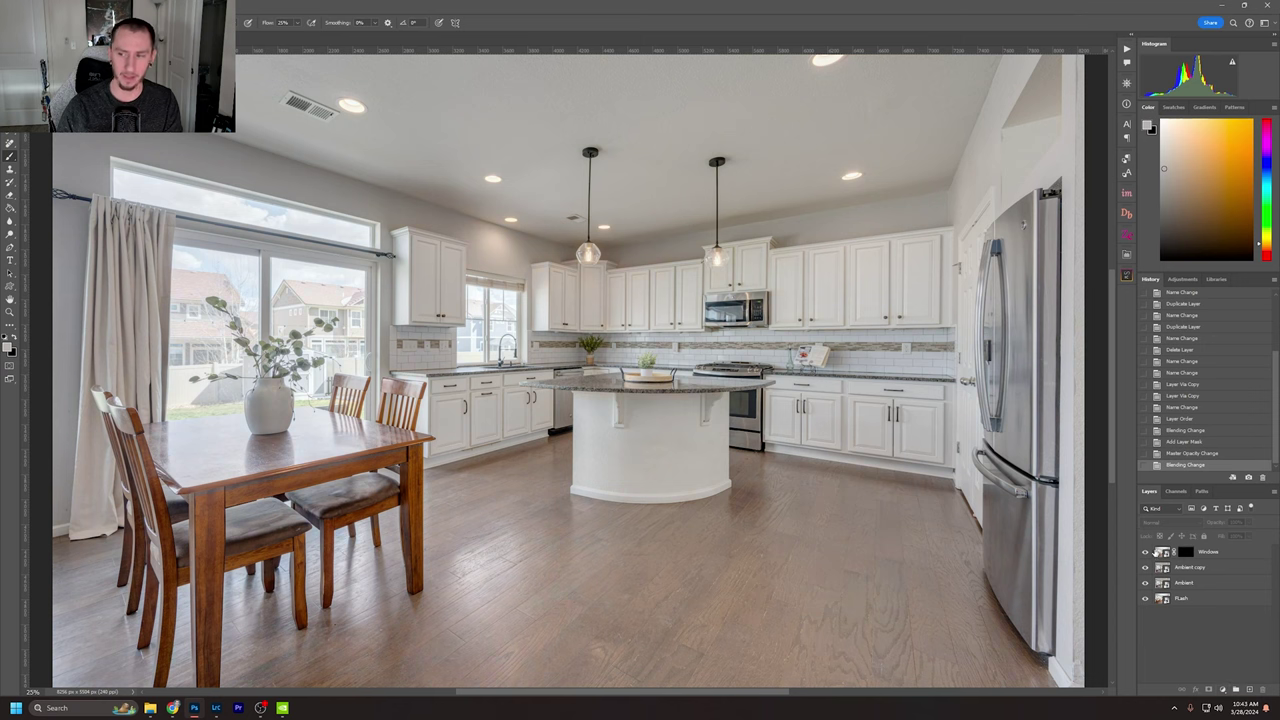
# Review the blend modes and opacities of the Windows, Ambient copy and Ambient layers.
pyautogui.click(1201, 555)
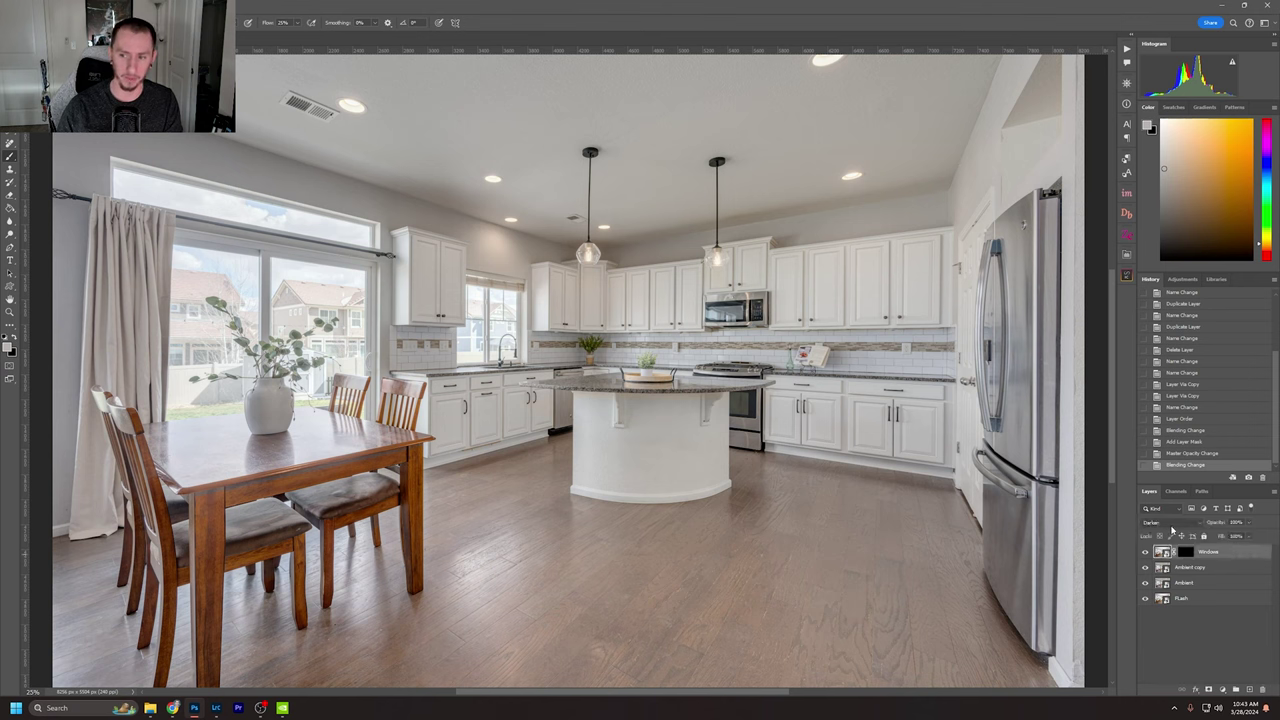
pyautogui.hotkey('alt', '[')
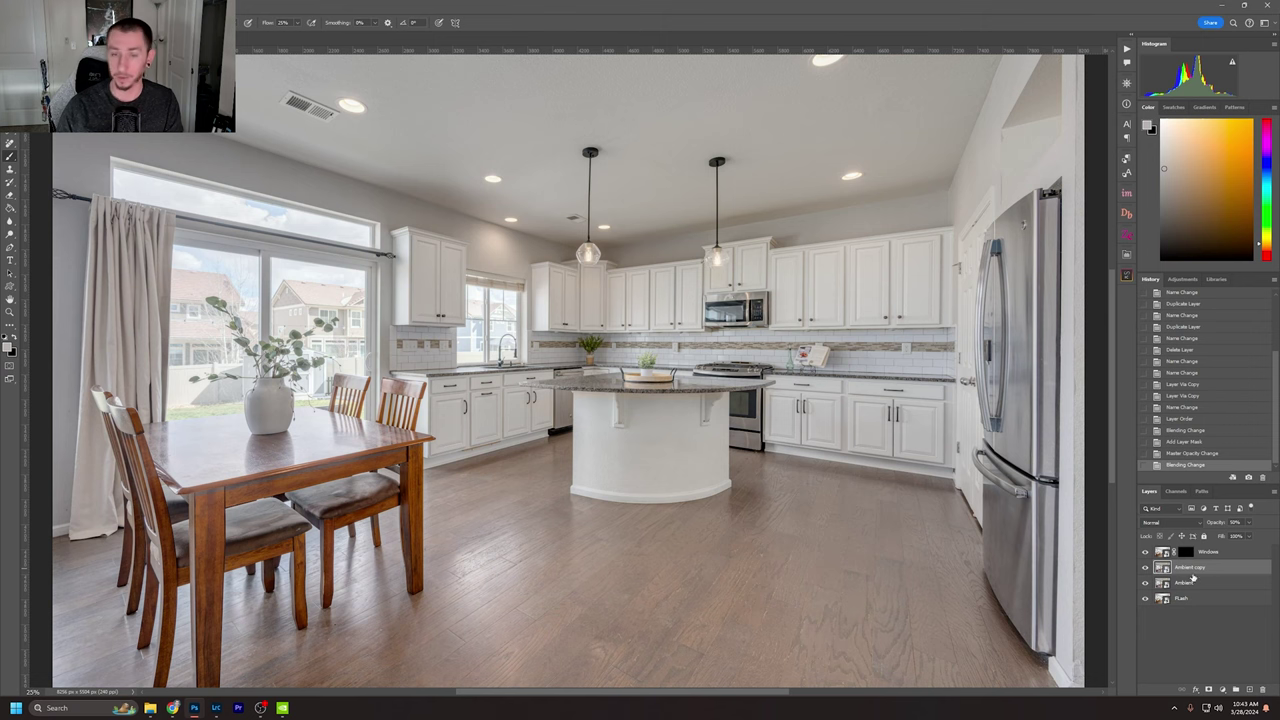
pyautogui.click(1200, 582)
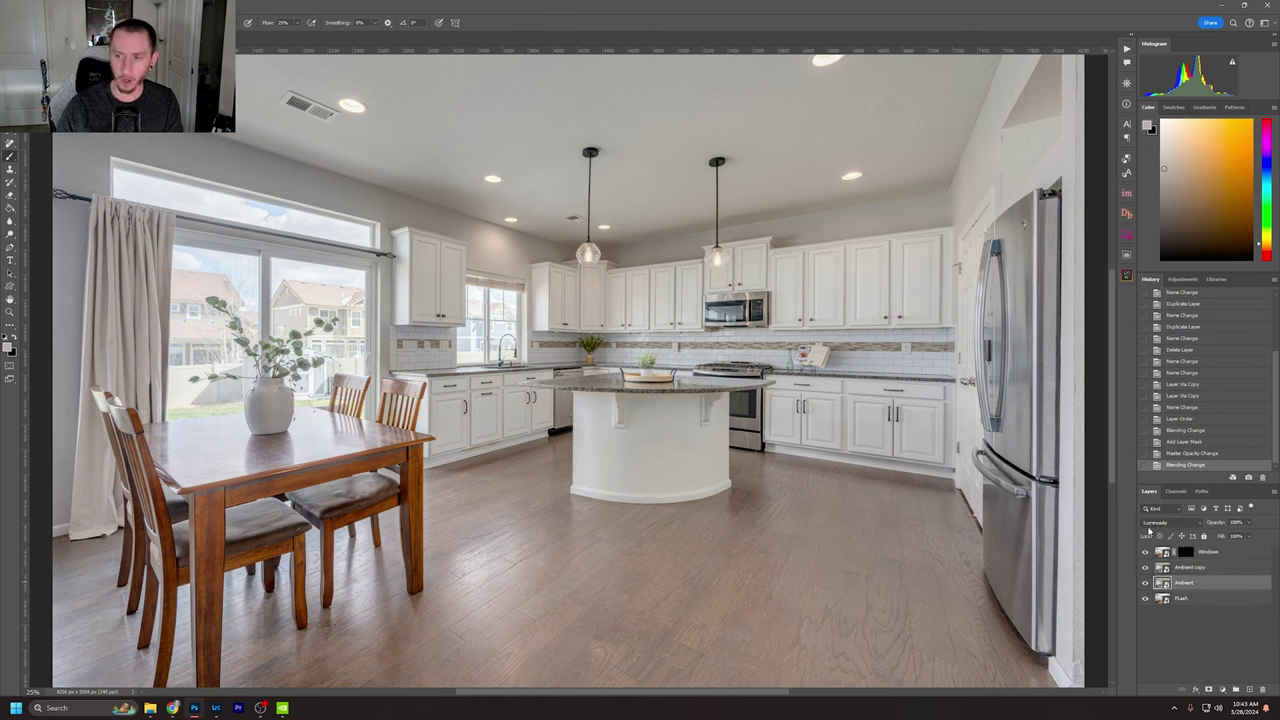
pyautogui.click(1202, 644)
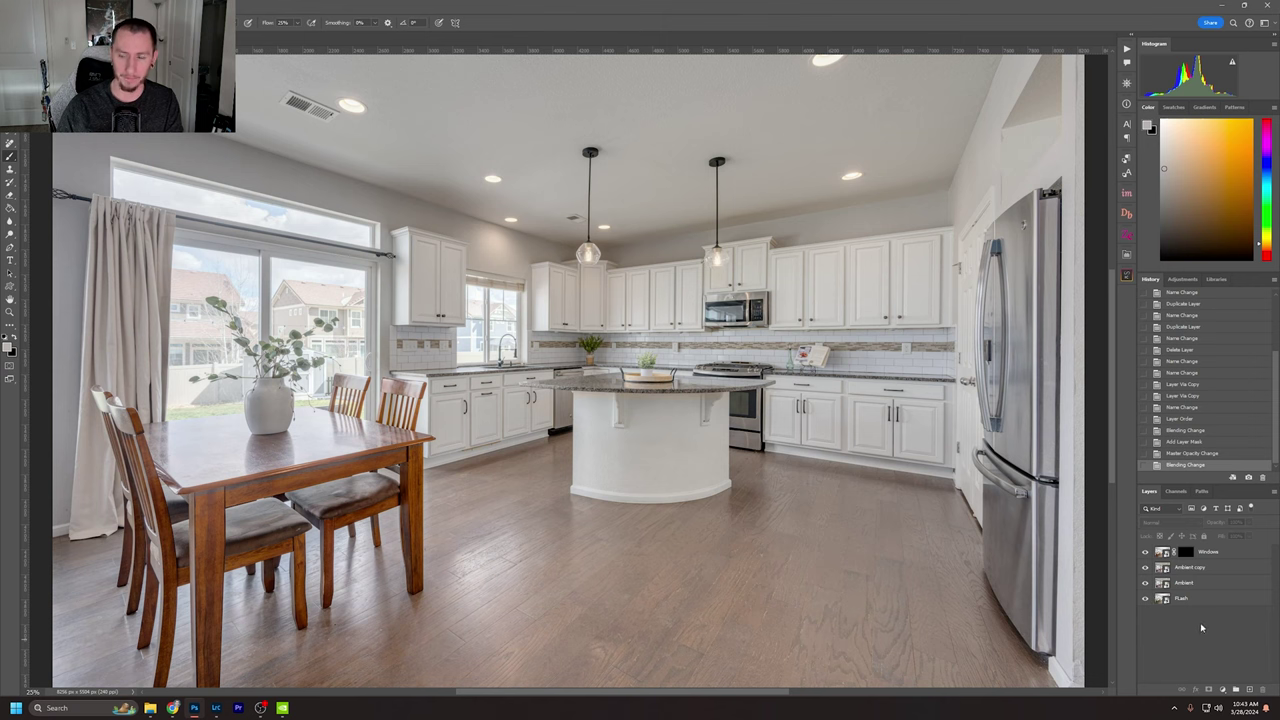
pyautogui.scroll(2, 1185, 369)
pyautogui.scroll(-2, 1185, 369)
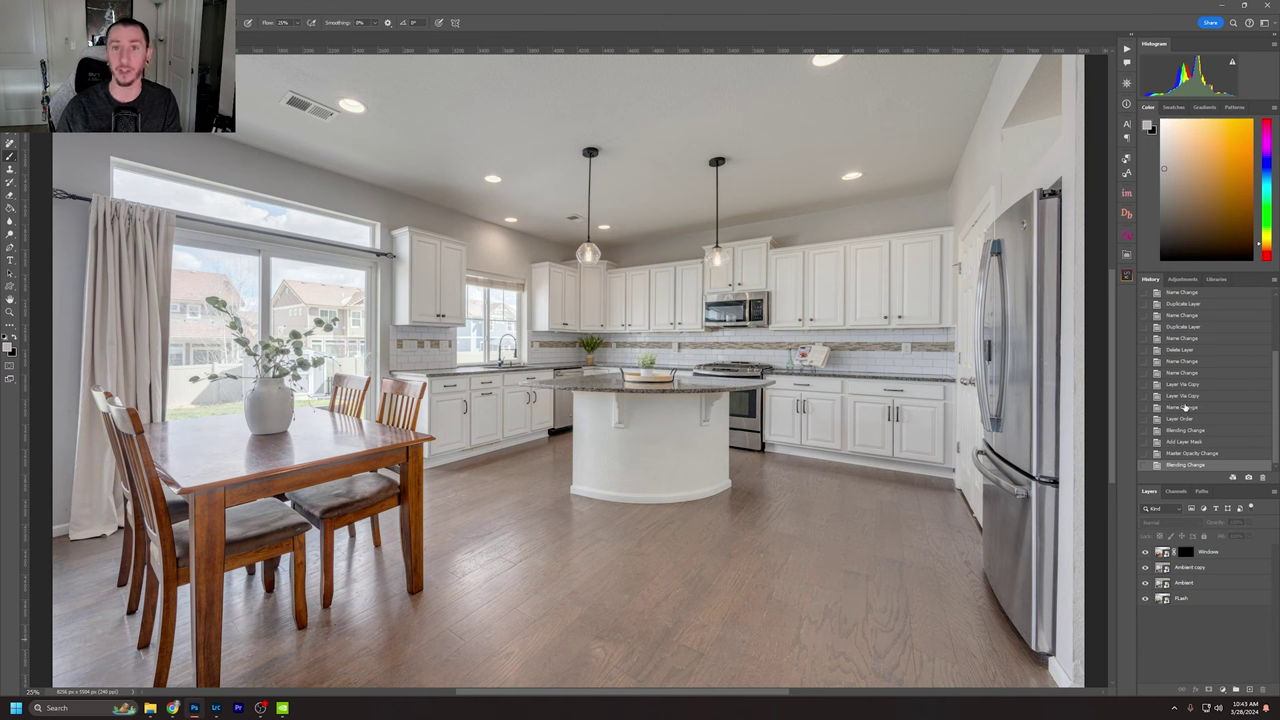
# Duplicate the Ambient copy layer, set the duplicate's opacity to 100%, and give it a black layer mask.
pyautogui.click(1218, 571)
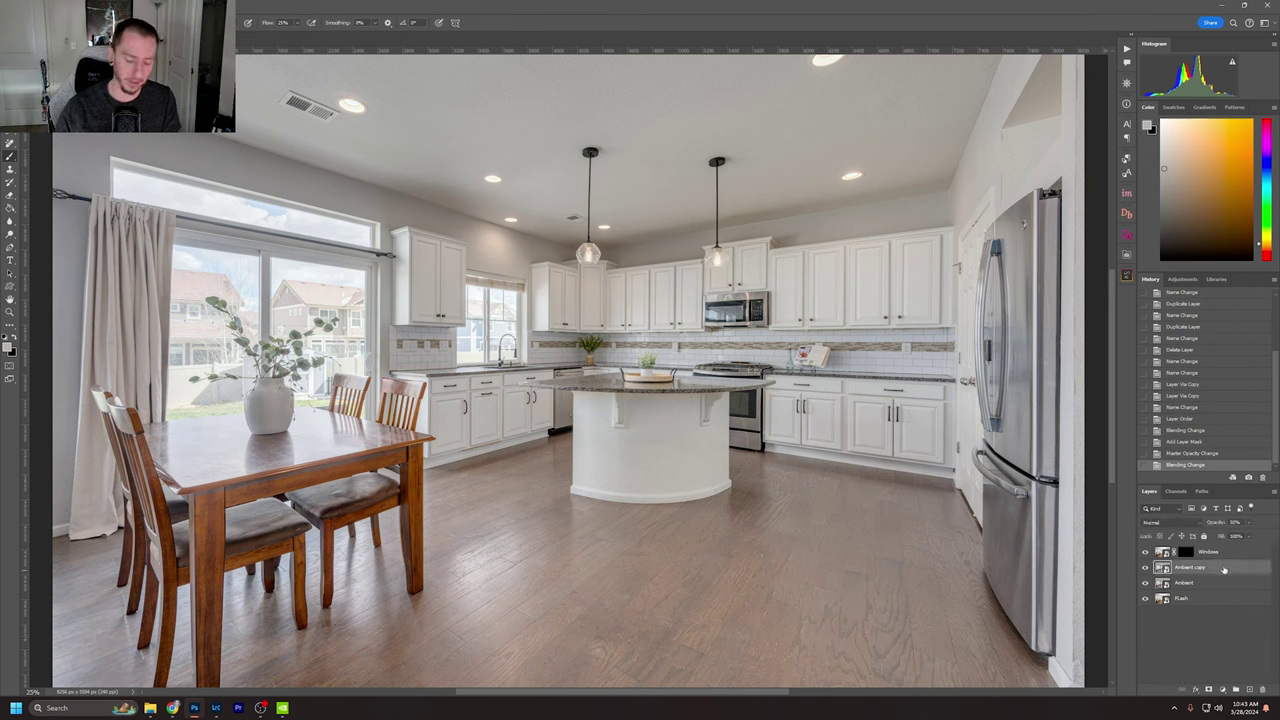
pyautogui.hotkey('ctrl', 'j')
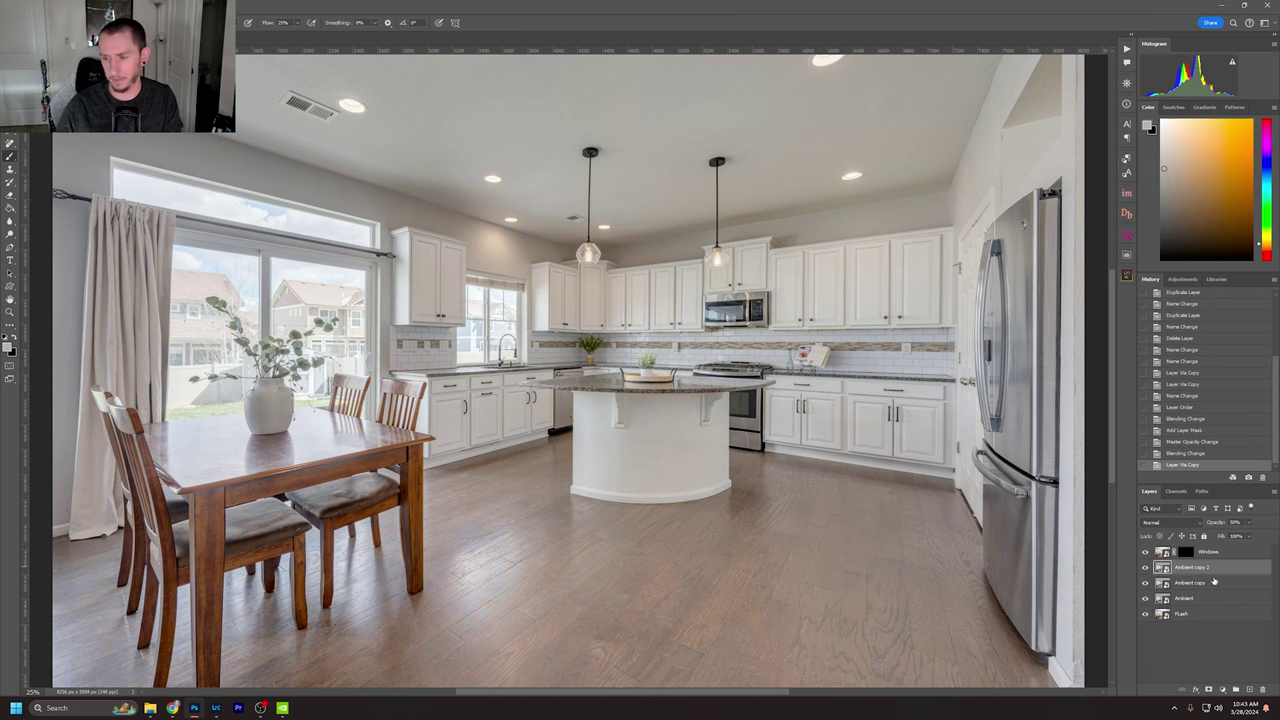
pyautogui.moveTo(1247, 522); pyautogui.dragTo(1271, 535)
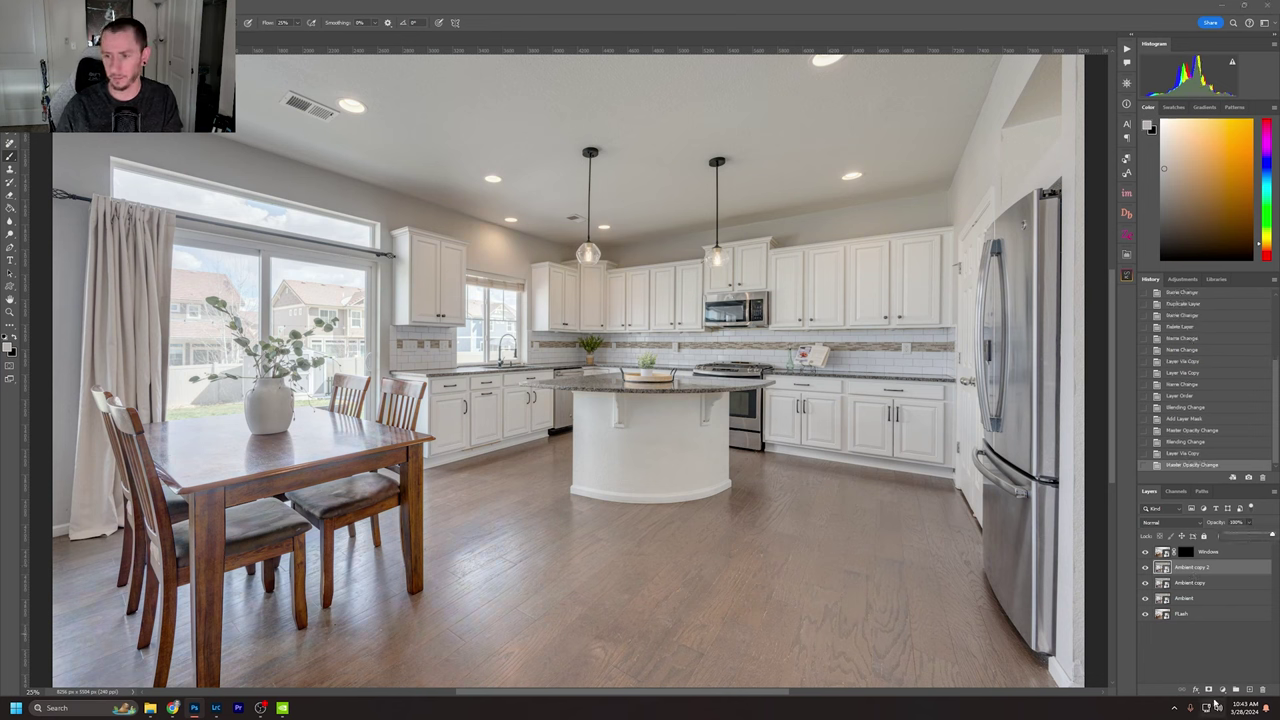
pyautogui.keyDown('alt'); pyautogui.click(1209, 690); pyautogui.keyUp('alt')
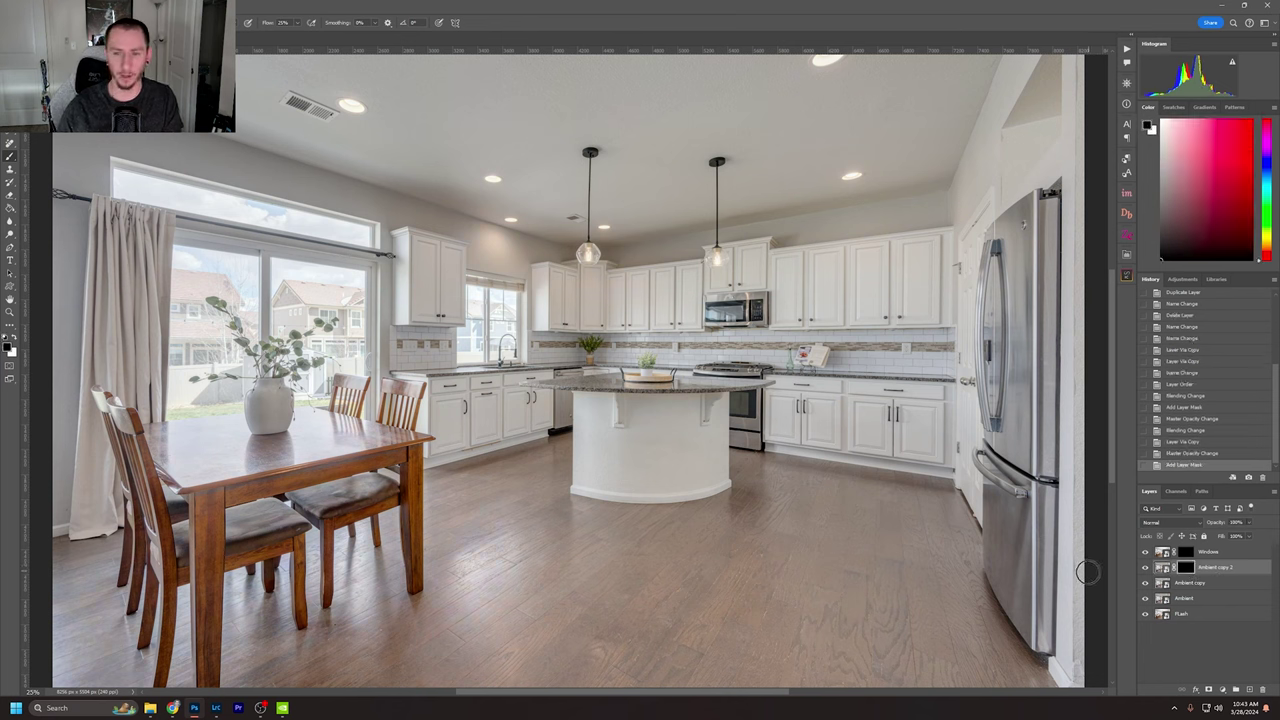
# Compare the image before and after adding the black mask by stepping between the two history states.
pyautogui.click(1188, 454)
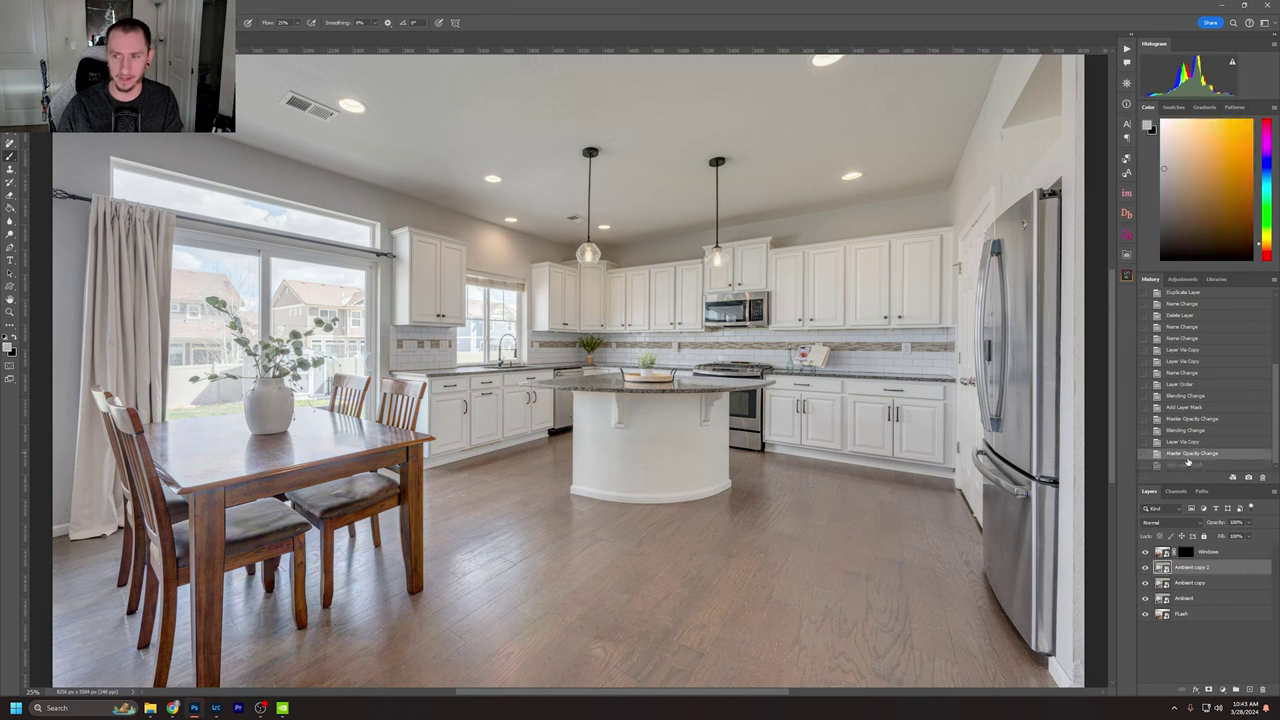
pyautogui.click(1188, 465)
pyautogui.click(1188, 454)
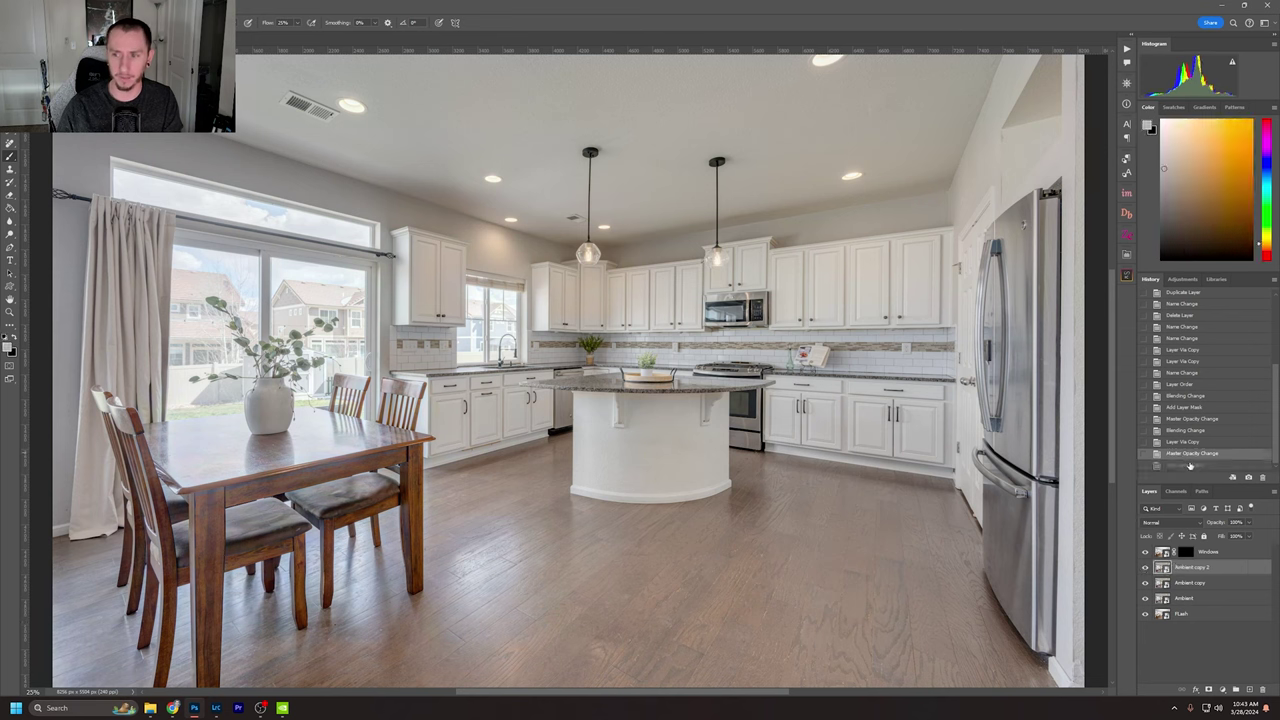
pyautogui.click(1188, 465)
pyautogui.click(1200, 665)
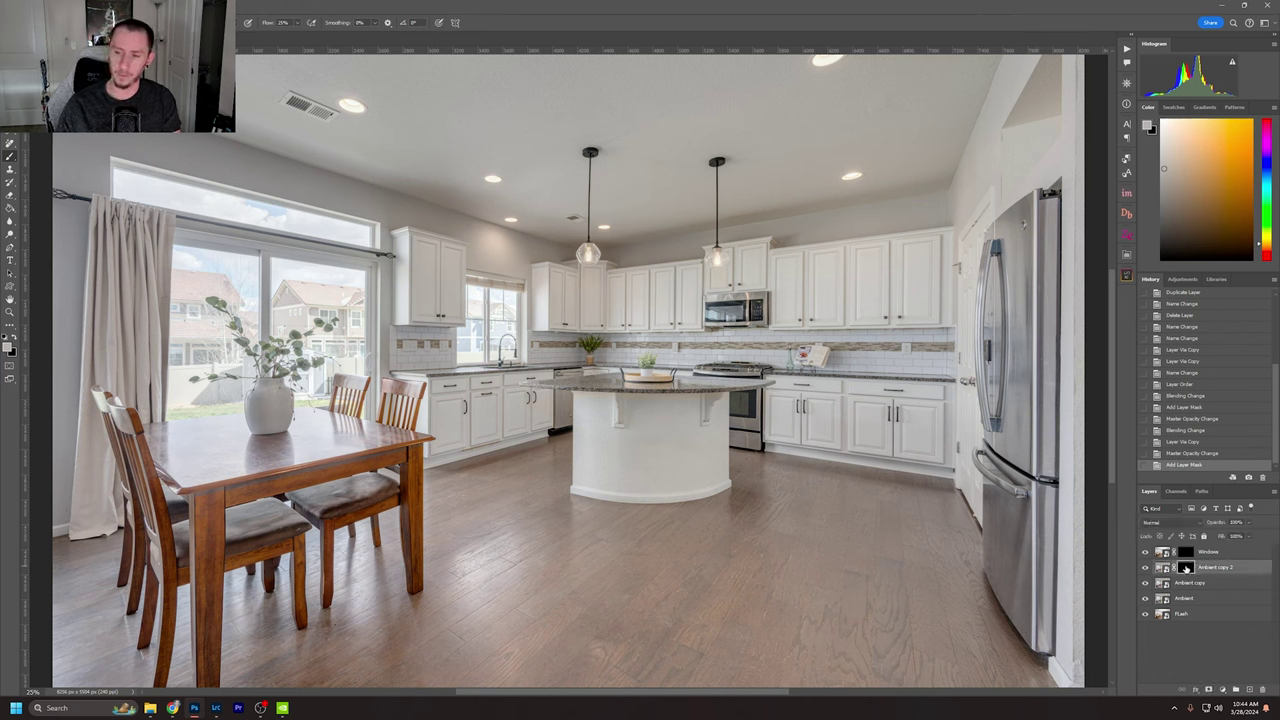
# Paint white at 25% flow on the duplicate ambient layer's mask over the dining table and chairs.
pyautogui.click(1202, 568)
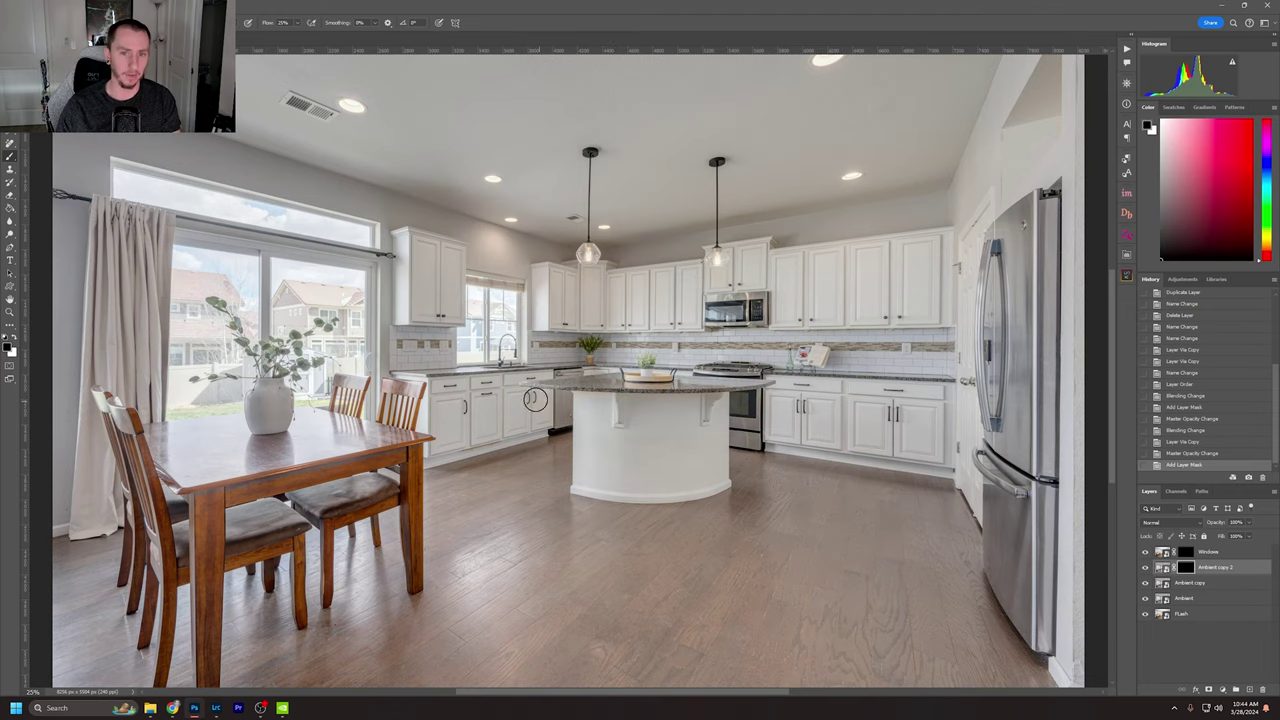
pyautogui.scroll(10, 561, 411)
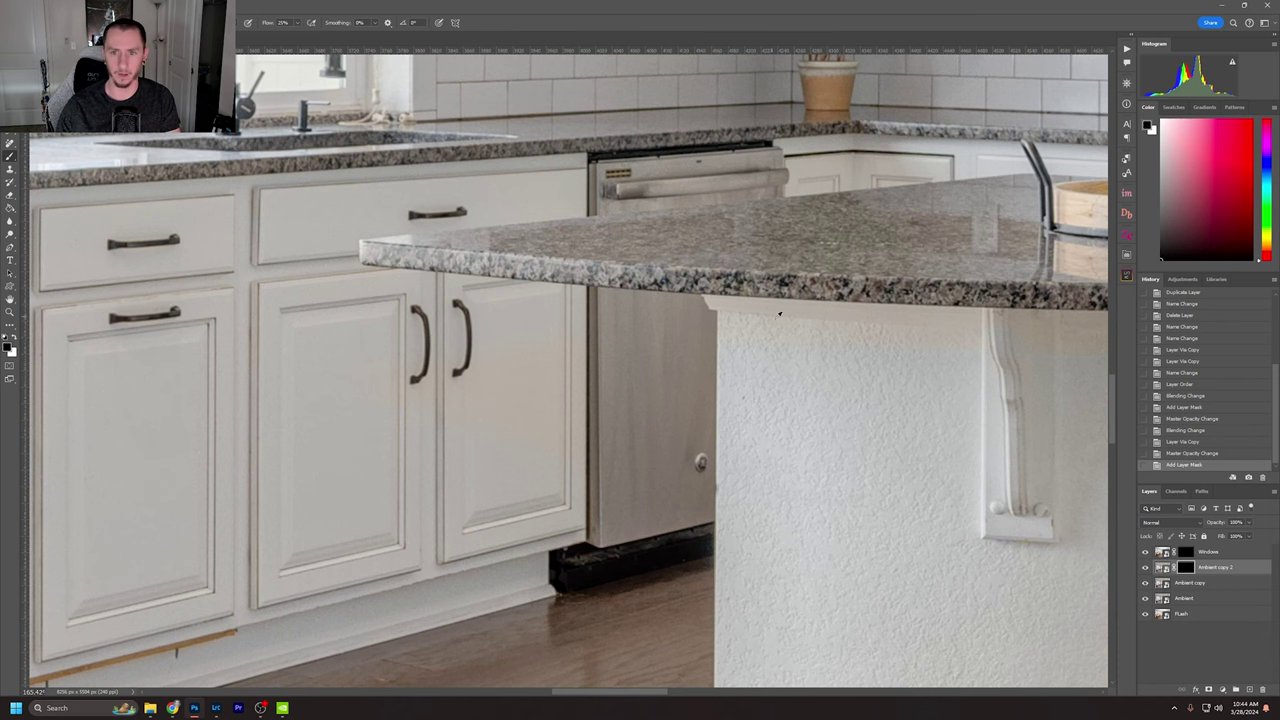
pyautogui.scroll(-5, 773, 308)
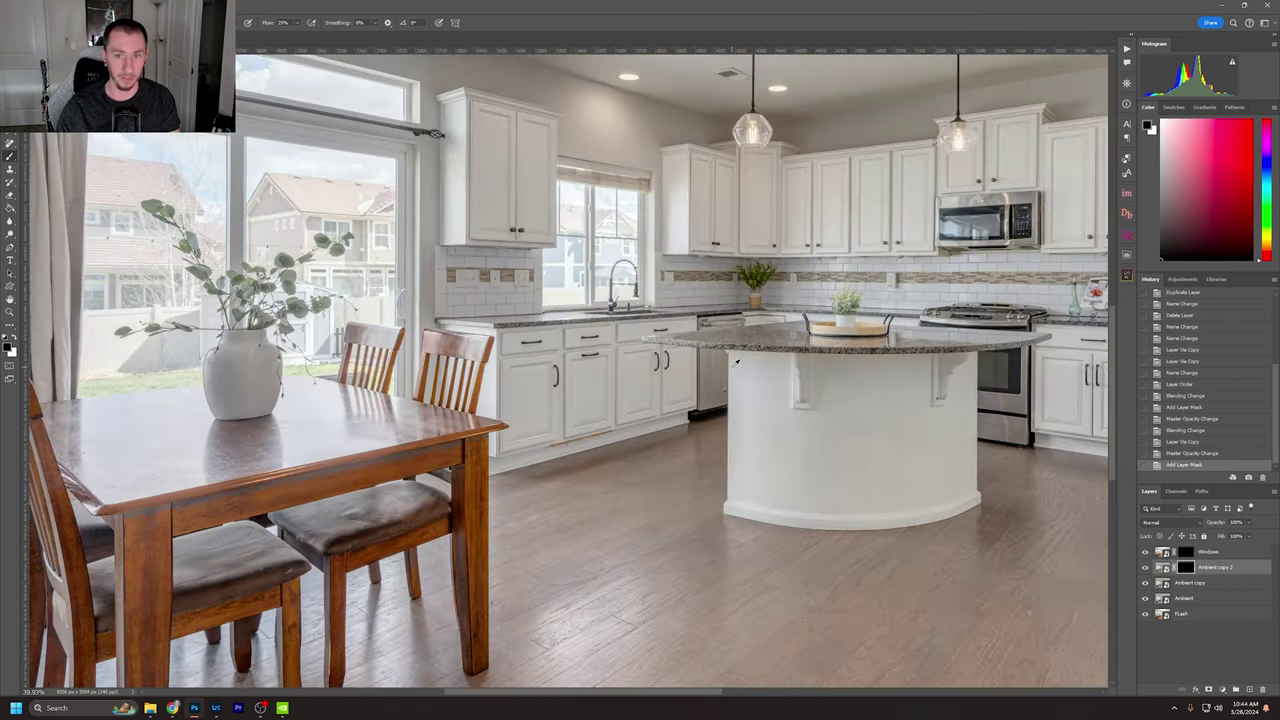
pyautogui.scroll(-2, 736, 362)
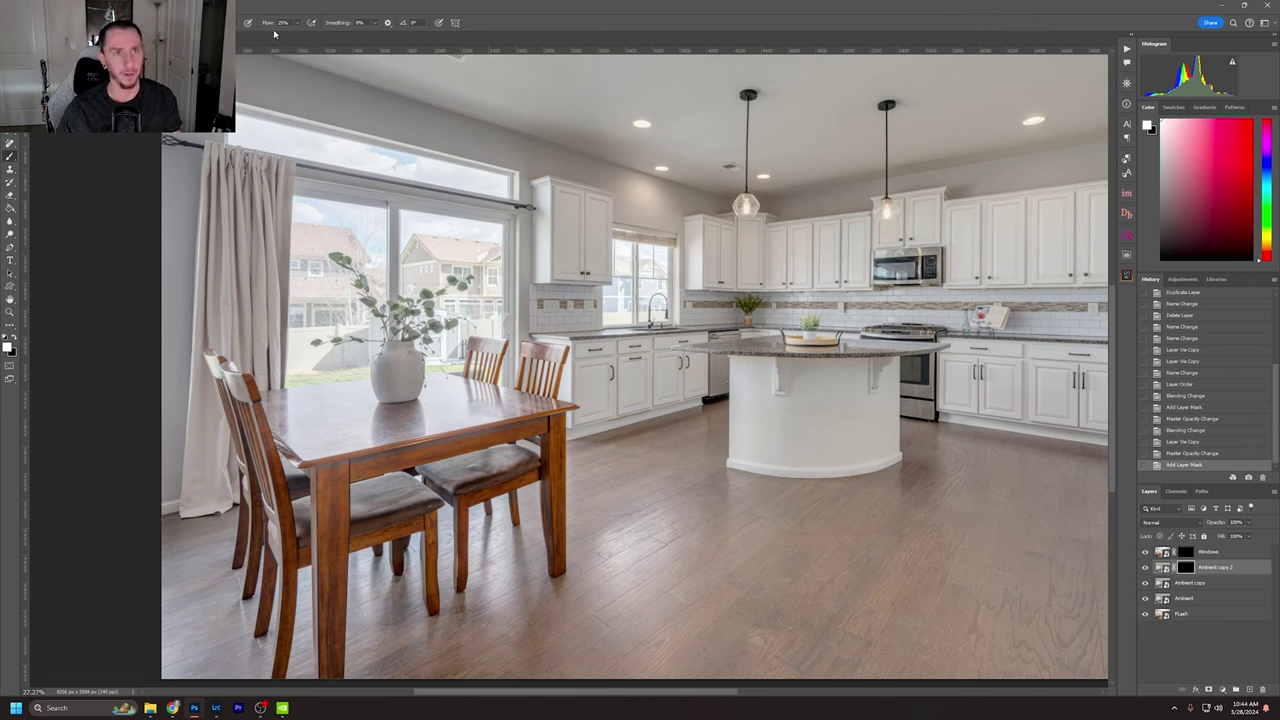
pyautogui.moveTo(357, 465); pyautogui.dragTo(374, 450)
pyautogui.click(550, 422)
pyautogui.click(550, 422)
pyautogui.click(550, 422)
pyautogui.click(552, 421)
pyautogui.click(553, 421)
pyautogui.click(553, 421)
pyautogui.click(286, 473)
pyautogui.click(286, 473)
pyautogui.click(290, 475)
pyautogui.click(353, 457)
pyautogui.click(353, 457)
pyautogui.click(313, 479)
pyautogui.click(313, 479)
pyautogui.click(313, 479)
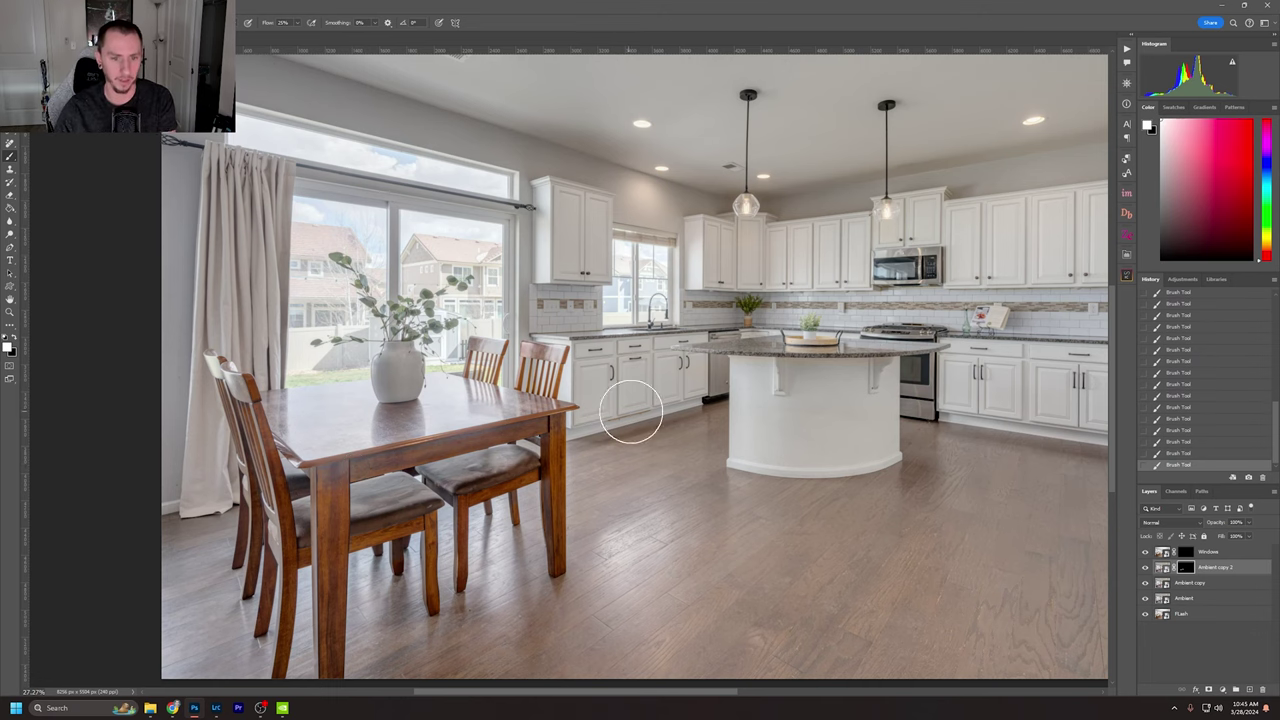
# Reduce the brush size and paint white on the same mask around the base cabinets and kitchen island.
pyautogui.scroll(3, 340, 490)
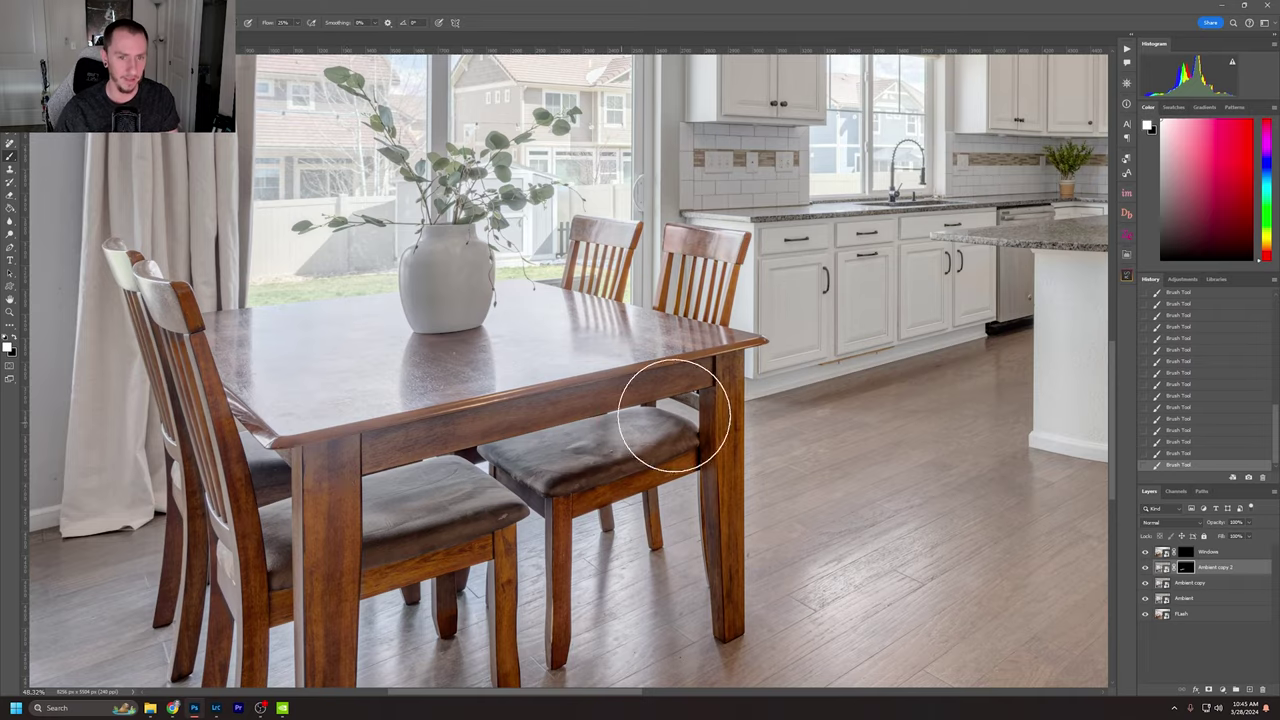
pyautogui.hscroll(10, 673, 415)
pyautogui.scroll(3, 393, 373)
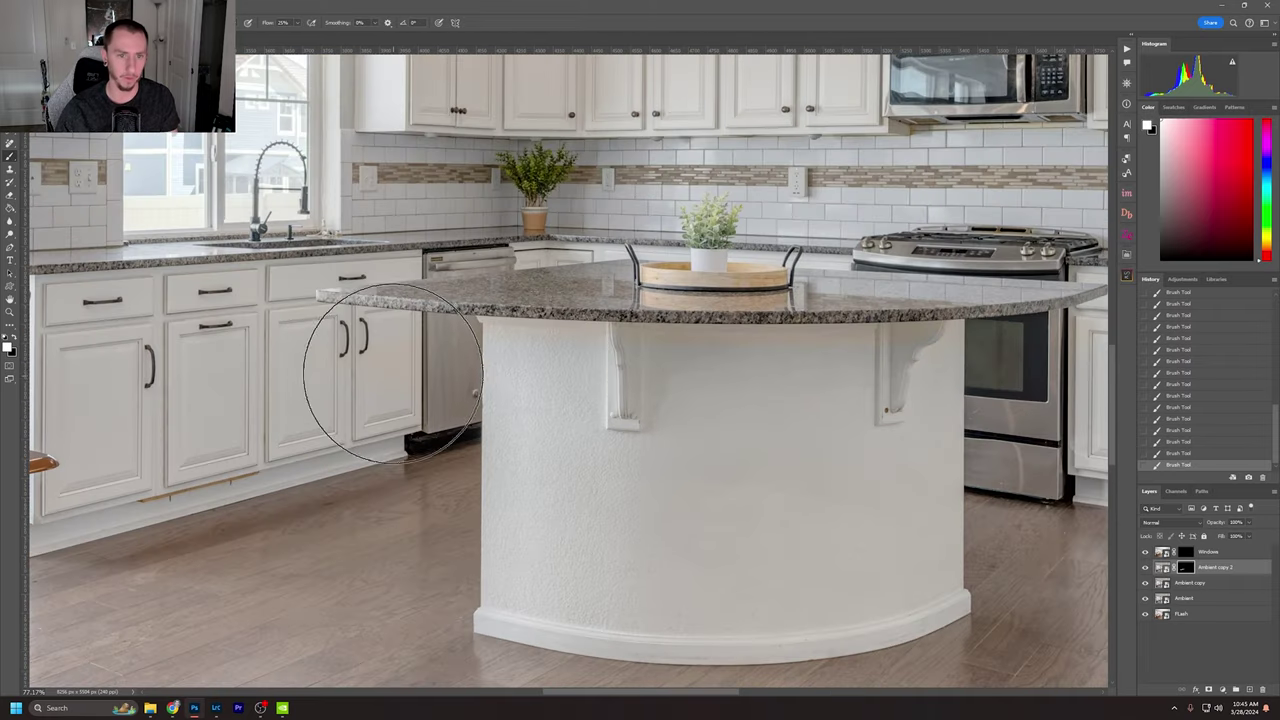
pyautogui.press('[')
pyautogui.press('[')
pyautogui.press('[')
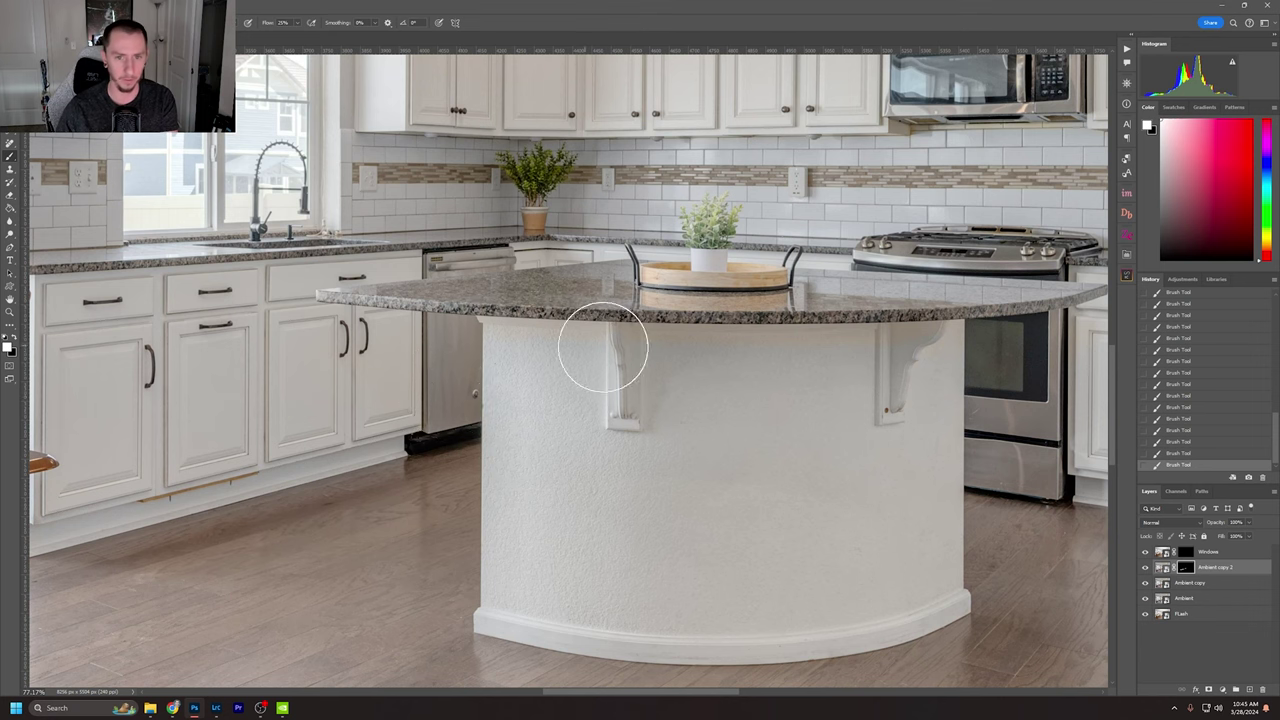
pyautogui.moveTo(822, 412); pyautogui.dragTo(514, 397)
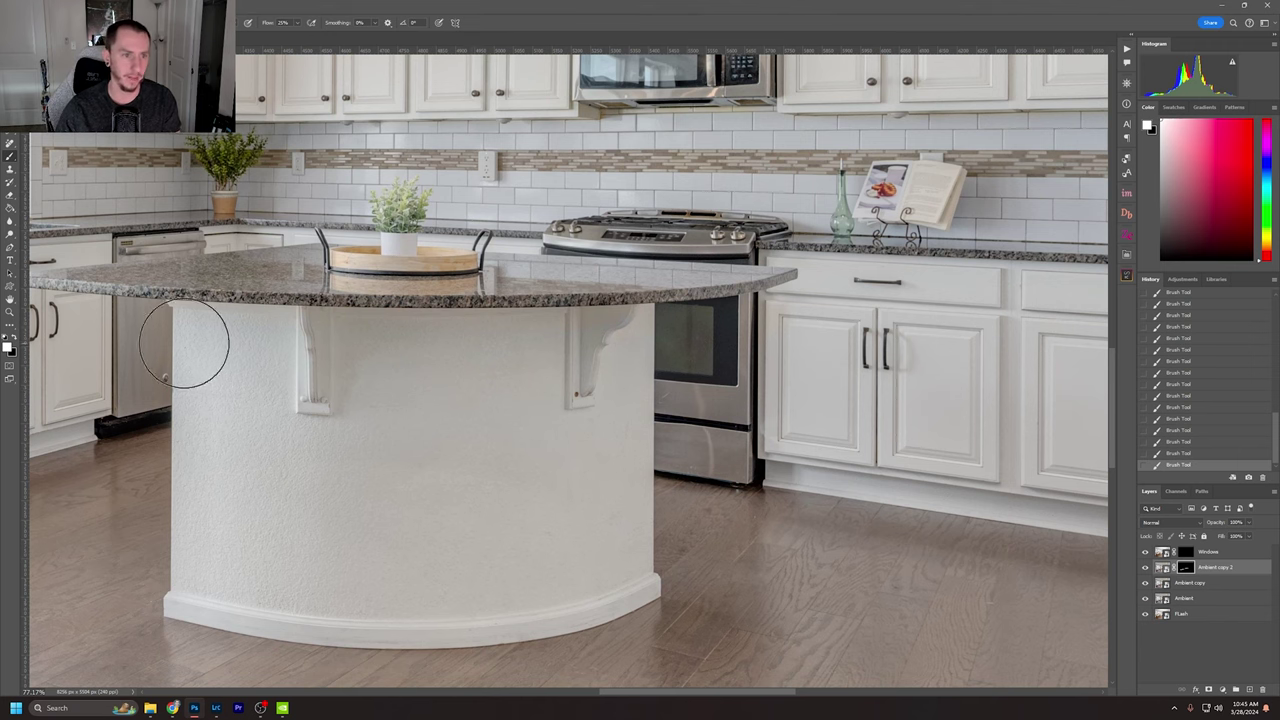
pyautogui.moveTo(668, 354); pyautogui.dragTo(537, 334)
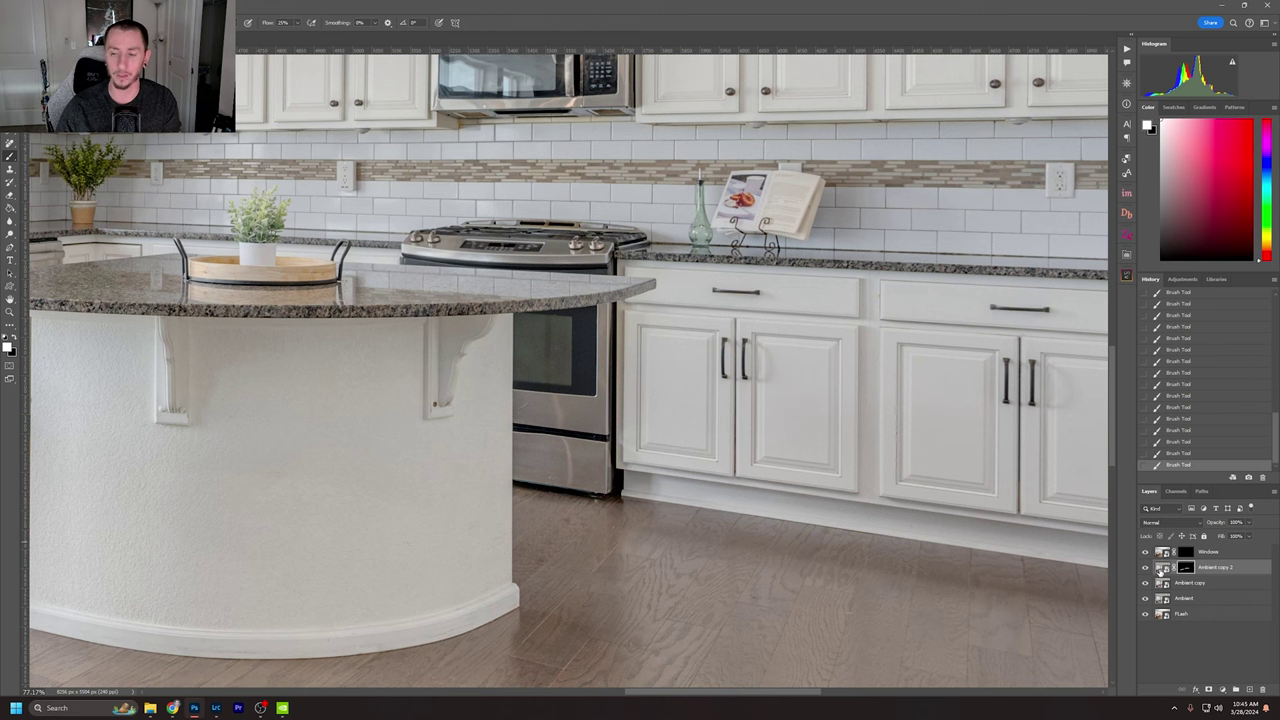
# Delete the masked duplicate of the Ambient copy layer.
pyautogui.rightClick(1172, 577)
pyautogui.press('Escape')
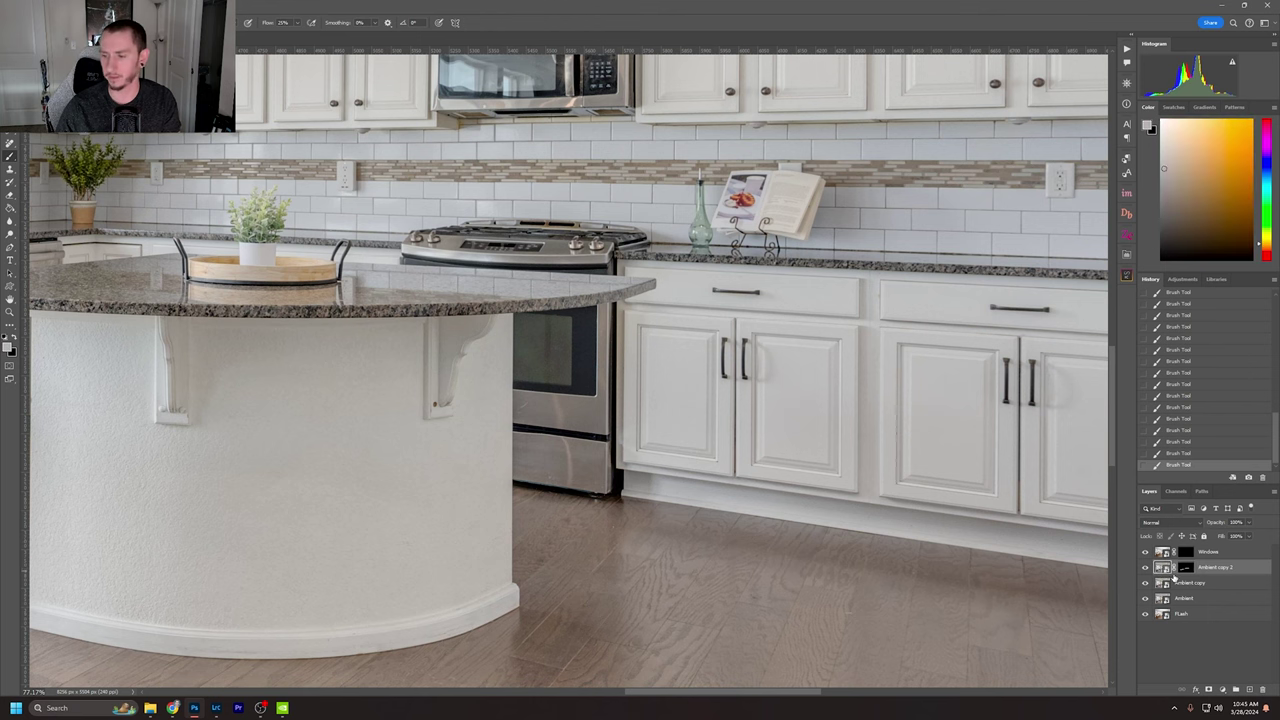
pyautogui.press('Delete')
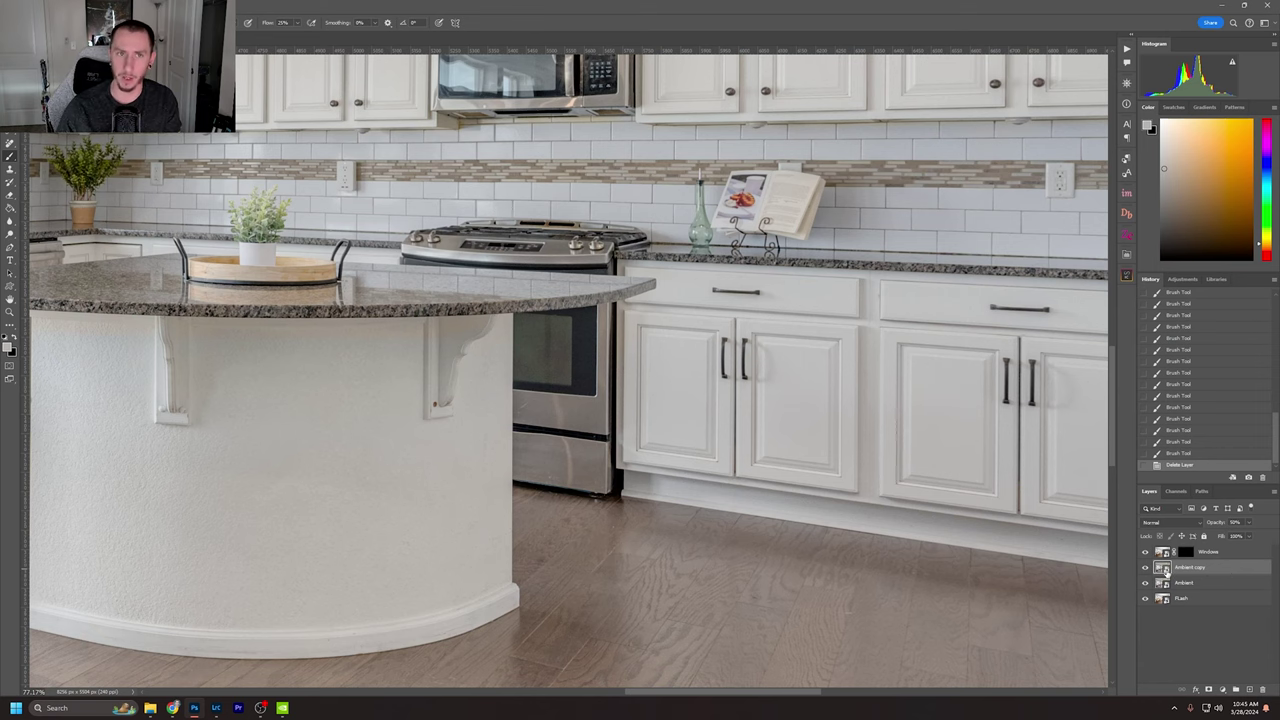
# Create a New Smart Object via Copy from the Ambient copy layer and add a black layer mask to it.
pyautogui.rightClick(1234, 568)
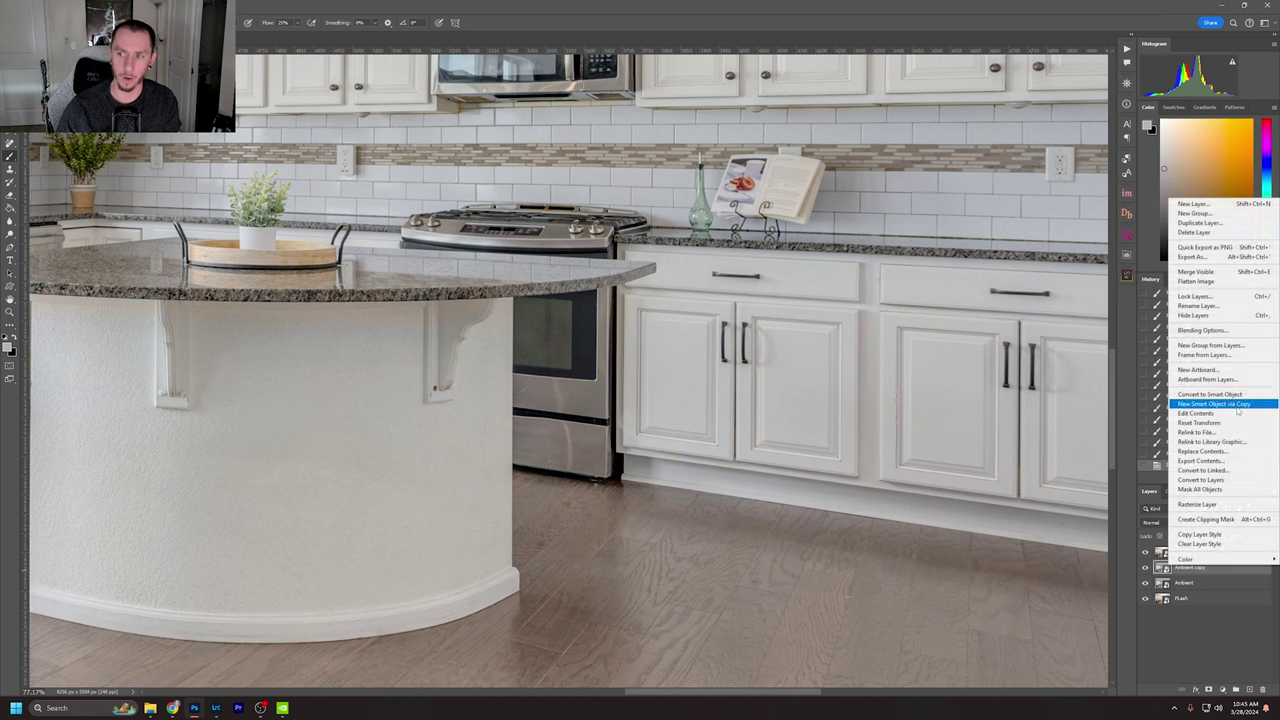
pyautogui.click(1245, 406)
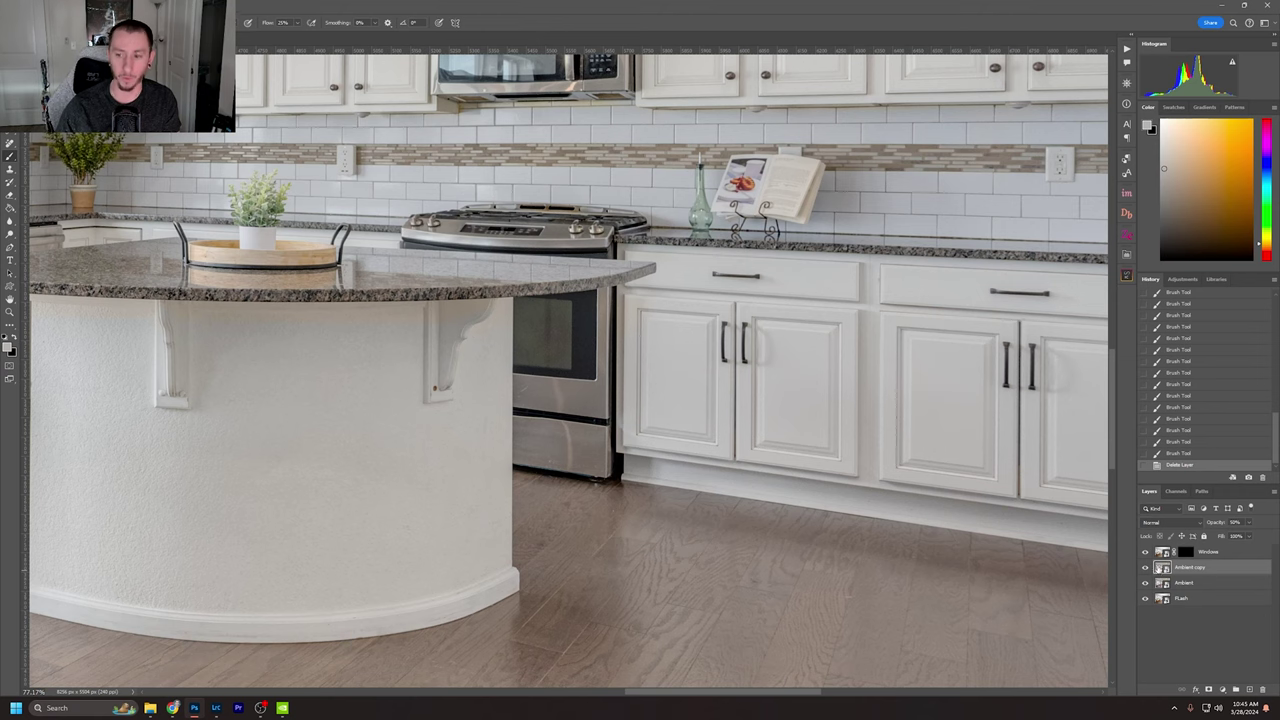
pyautogui.rightClick(1232, 573)
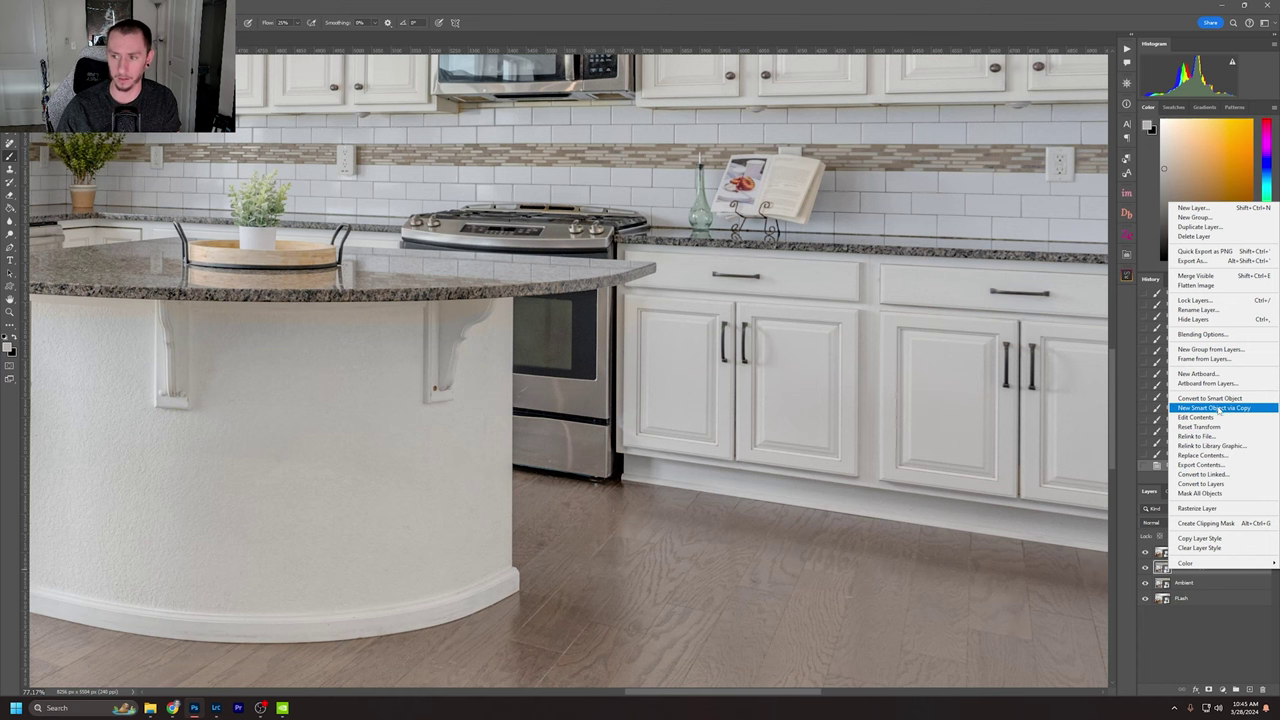
pyautogui.click(1210, 408)
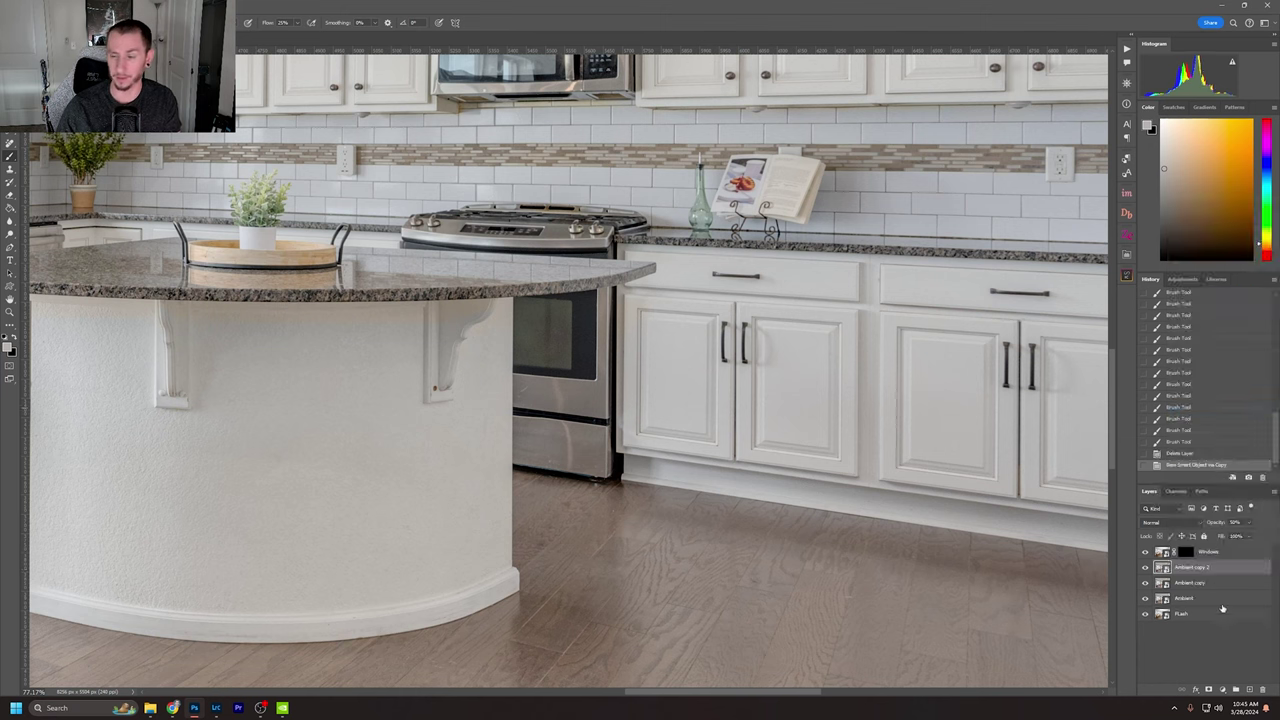
pyautogui.click(1208, 568)
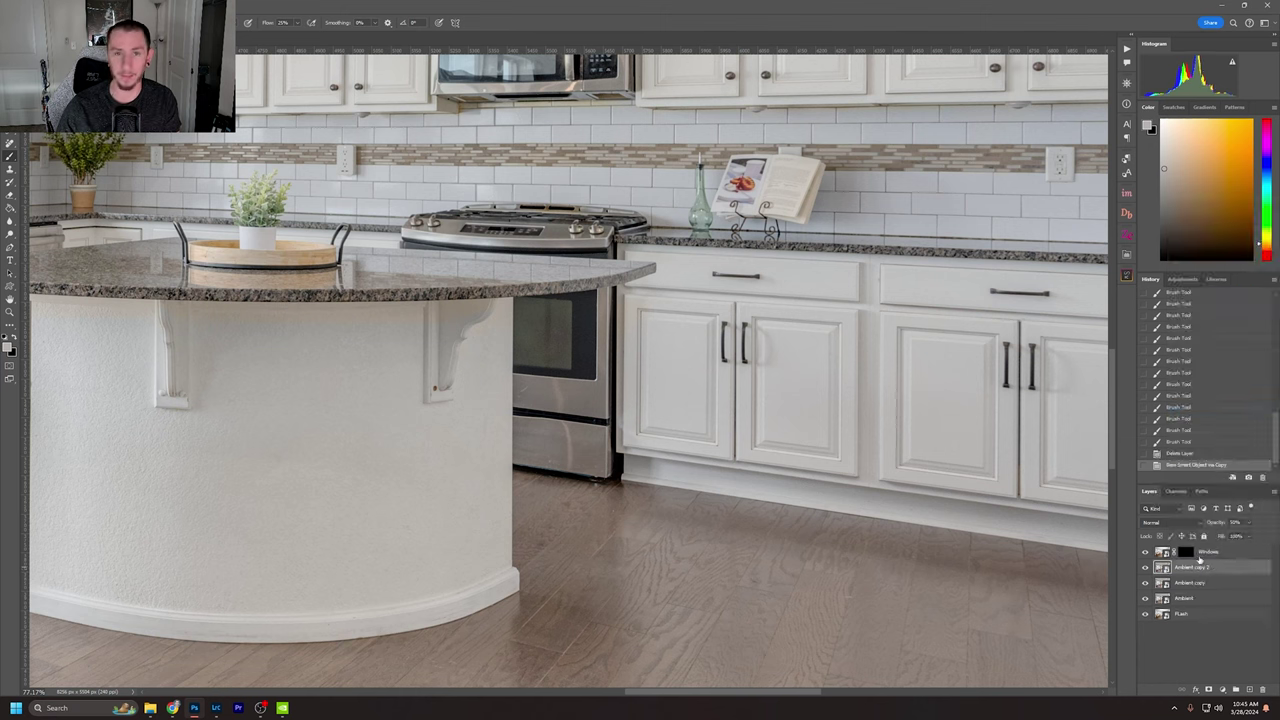
pyautogui.keyDown('alt'); pyautogui.click(1207, 690); pyautogui.keyUp('alt')
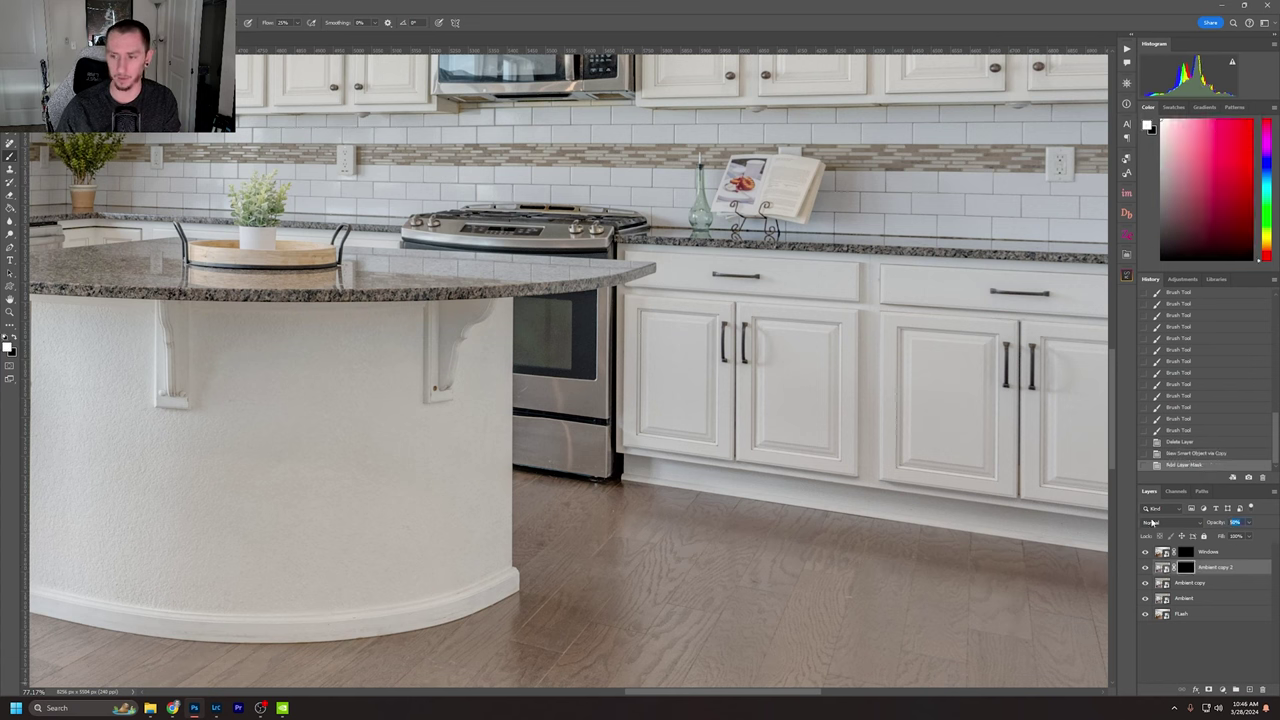
# Set the Ambient copy 2 layer's opacity to 100% and paint white on its mask along the kitchen island beneath the countertop.
pyautogui.press('Return')
pyautogui.moveTo(700, 443)
pyautogui.mouseDown()
pyautogui.moveTo(560, 445)
pyautogui.moveTo(460, 474)
pyautogui.moveTo(686, 496)
pyautogui.mouseUp()
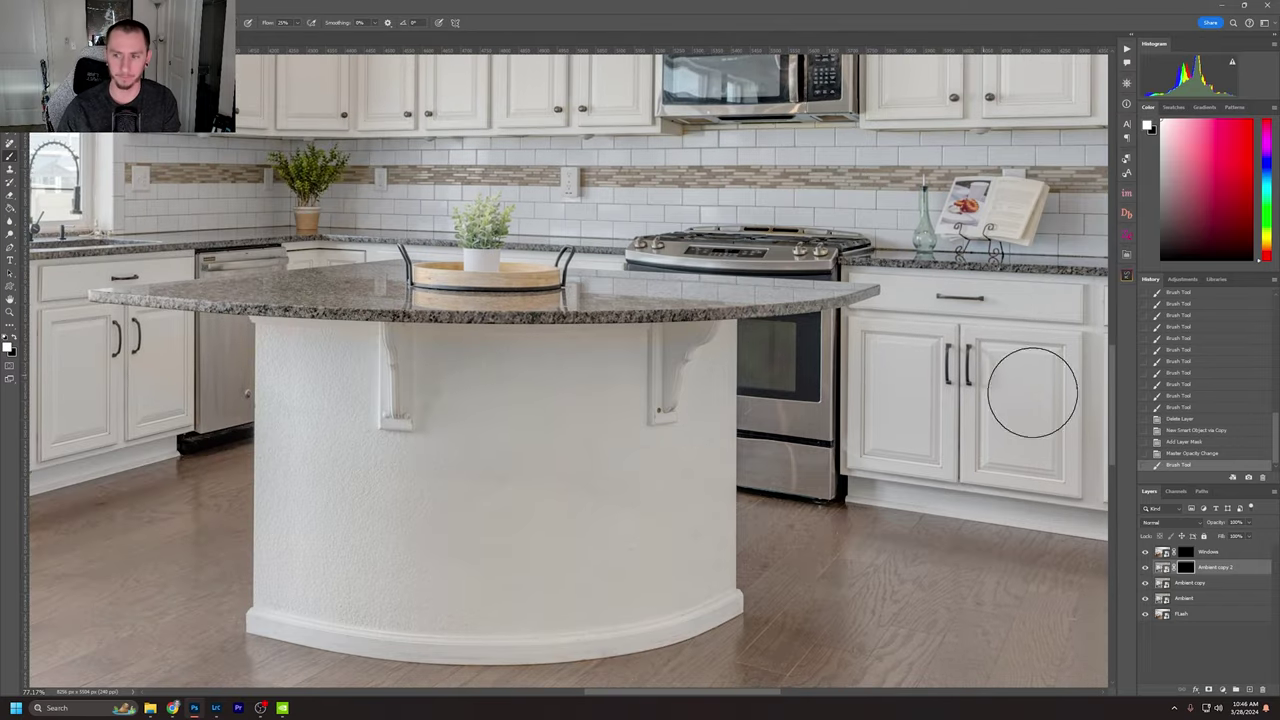
pyautogui.click(715, 370)
pyautogui.click(784, 354)
pyautogui.click(800, 340)
pyautogui.moveTo(800, 340); pyautogui.dragTo(430, 363)
pyautogui.moveTo(430, 363)
pyautogui.mouseDown()
pyautogui.moveTo(710, 360)
pyautogui.moveTo(305, 347)
pyautogui.mouseUp()
pyautogui.moveTo(305, 347)
pyautogui.mouseDown()
pyautogui.moveTo(601, 351)
pyautogui.moveTo(256, 350)
pyautogui.mouseUp()
pyautogui.moveTo(256, 350)
pyautogui.mouseDown()
pyautogui.moveTo(537, 363)
pyautogui.moveTo(268, 338)
pyautogui.mouseUp()
pyautogui.moveTo(268, 338)
pyautogui.mouseDown()
pyautogui.moveTo(857, 400)
pyautogui.moveTo(810, 375)
pyautogui.mouseUp()
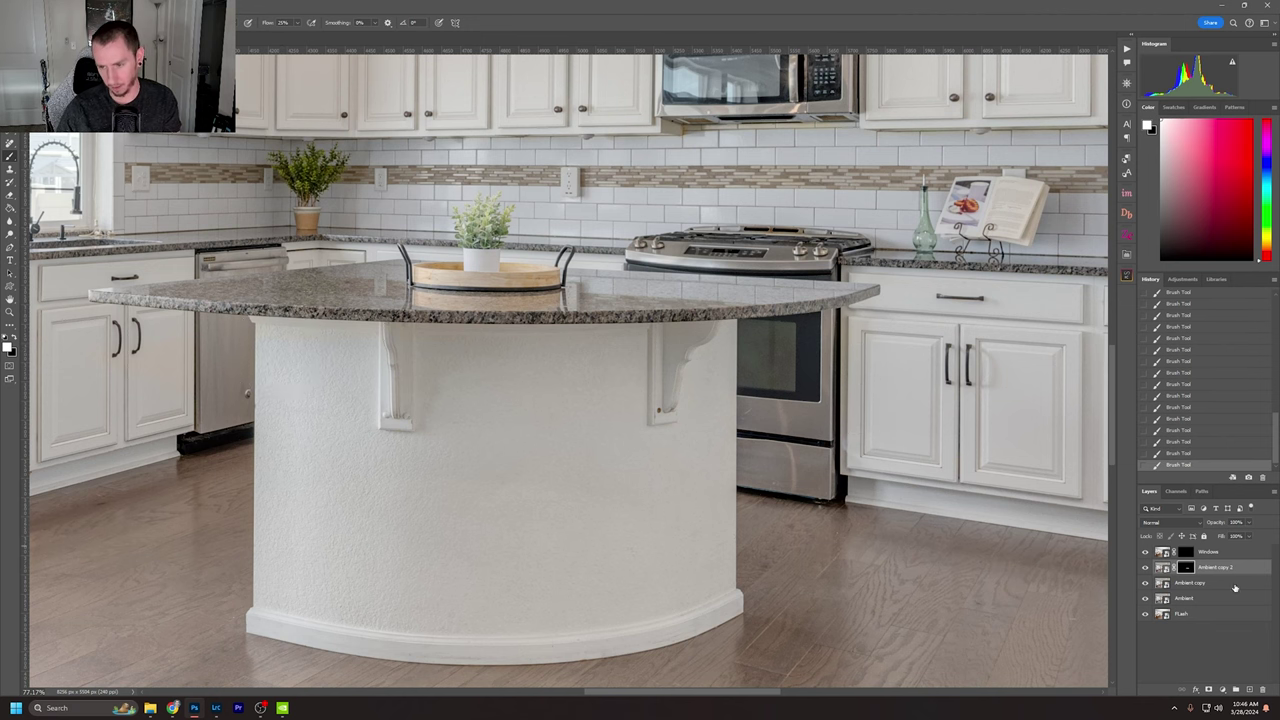
# Open the Ambient copy 2 layer's image in Camera Raw to examine its color adjustments, leaving the settings as they are.
pyautogui.click(1159, 568)
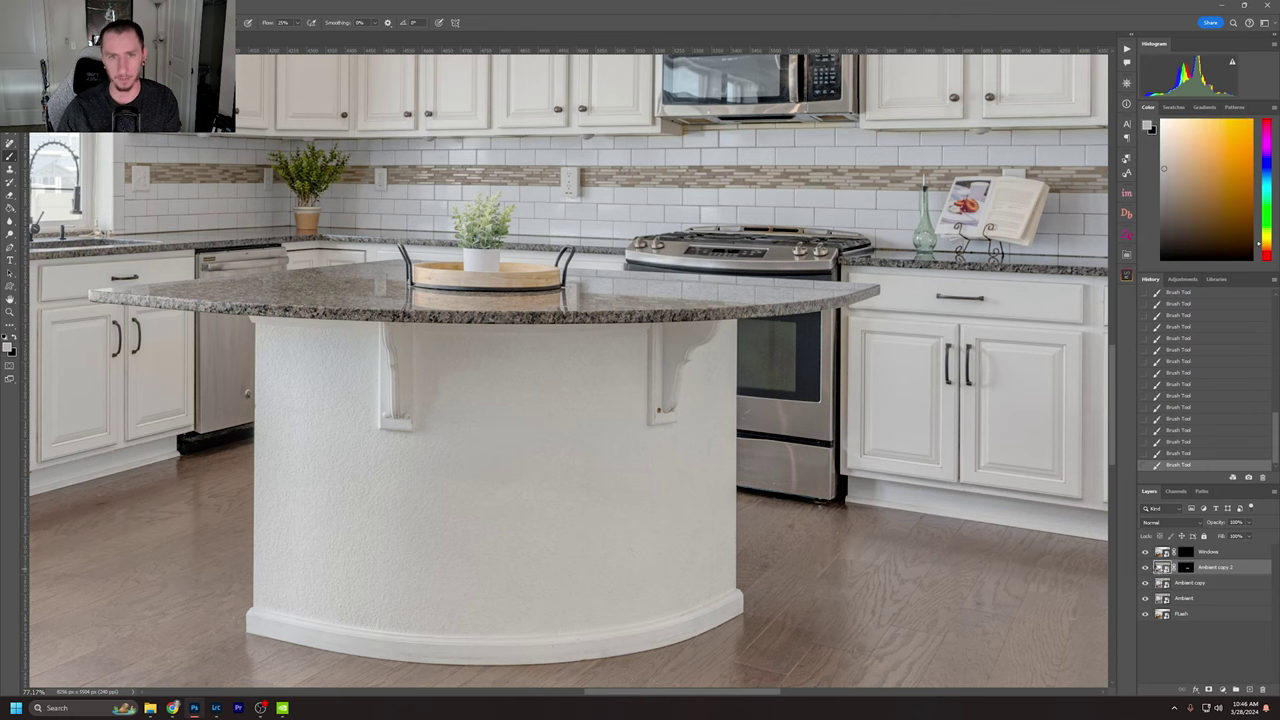
pyautogui.hotkey('ctrl', 'shift', 'a')
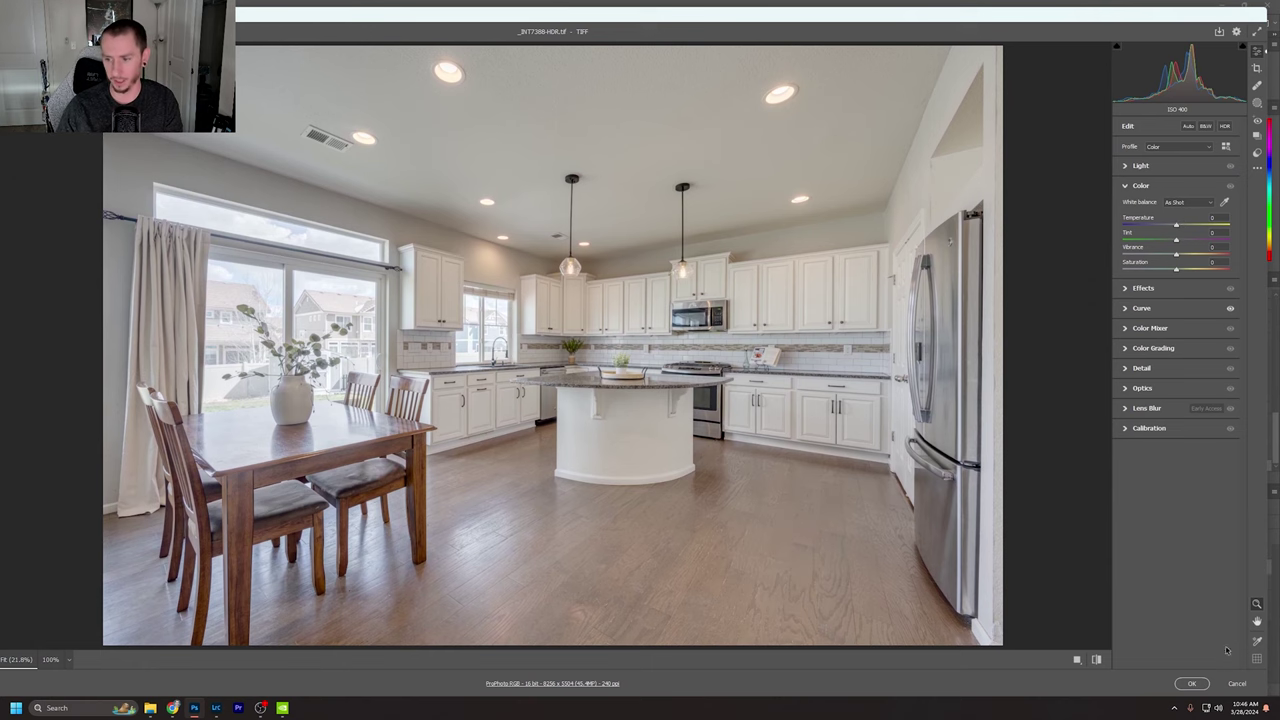
pyautogui.click(1191, 683)
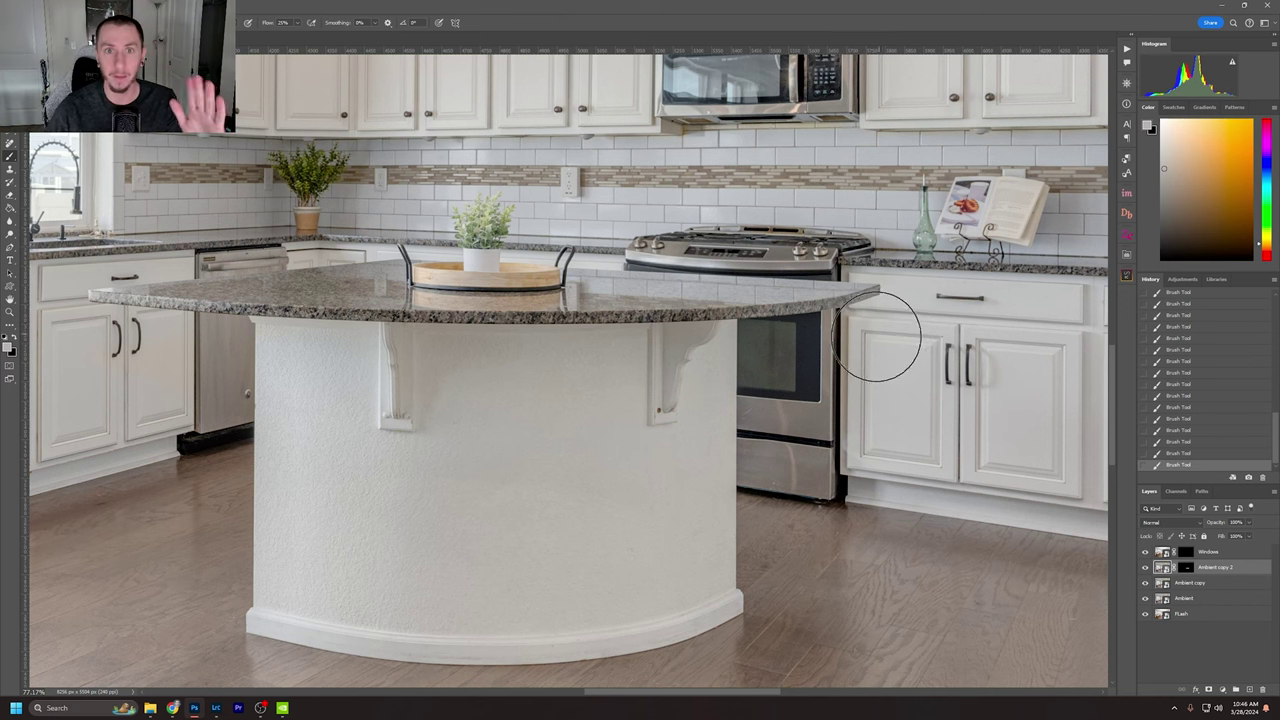
pyautogui.hotkey('ctrl', 'shift', 'alt', 'n')
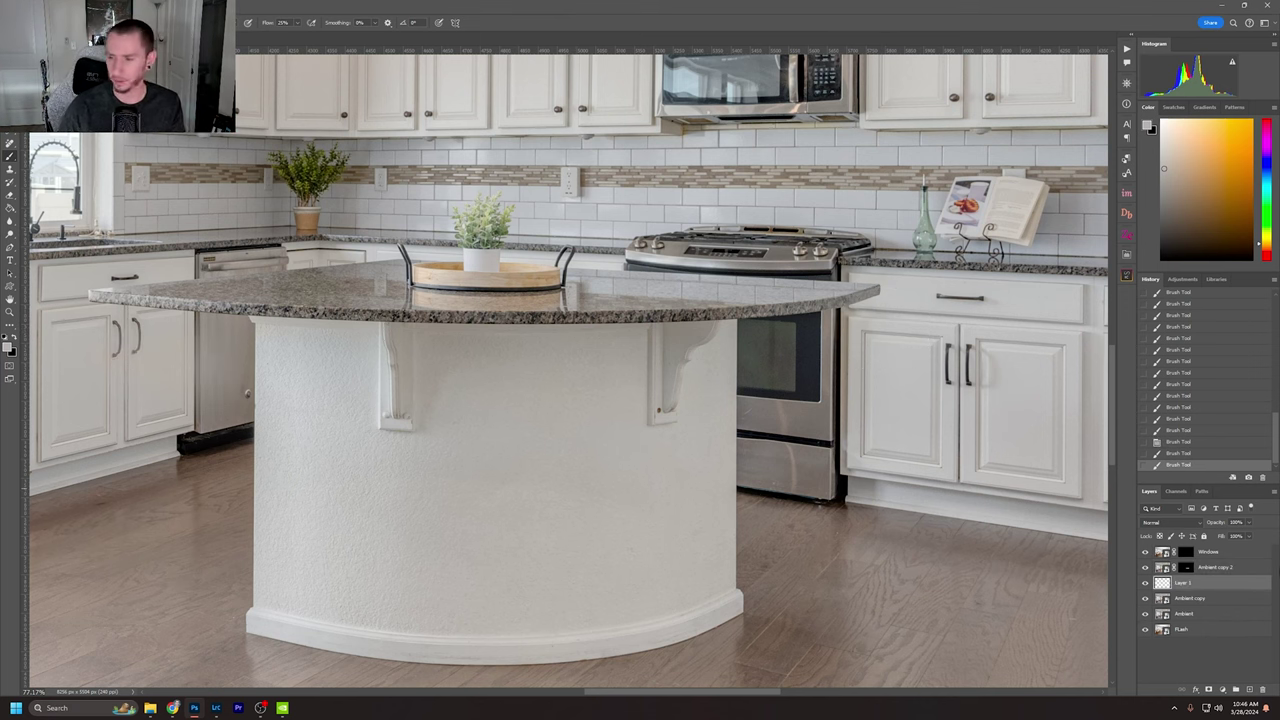
pyautogui.click(1189, 441)
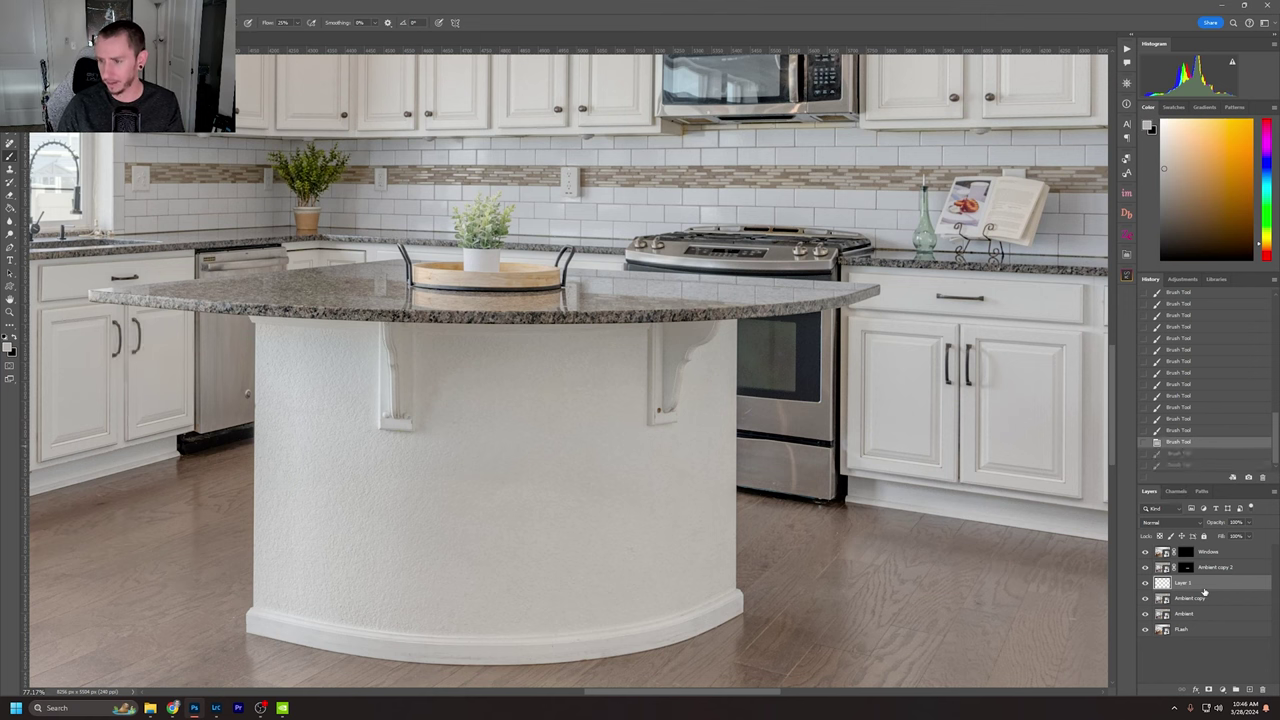
pyautogui.click(1200, 431)
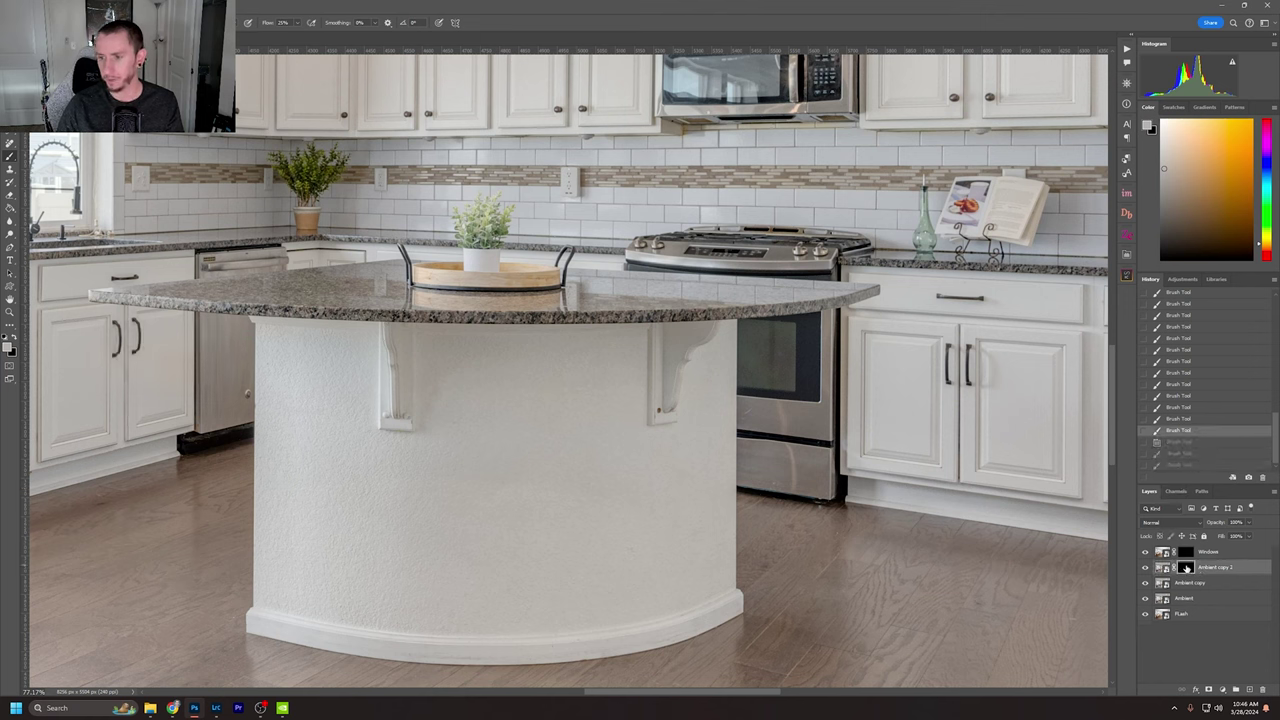
# Target the Ambient copy 2 layer mask and paint white at 25% flow over the cabinets between the sink and the island.
pyautogui.click(1186, 567)
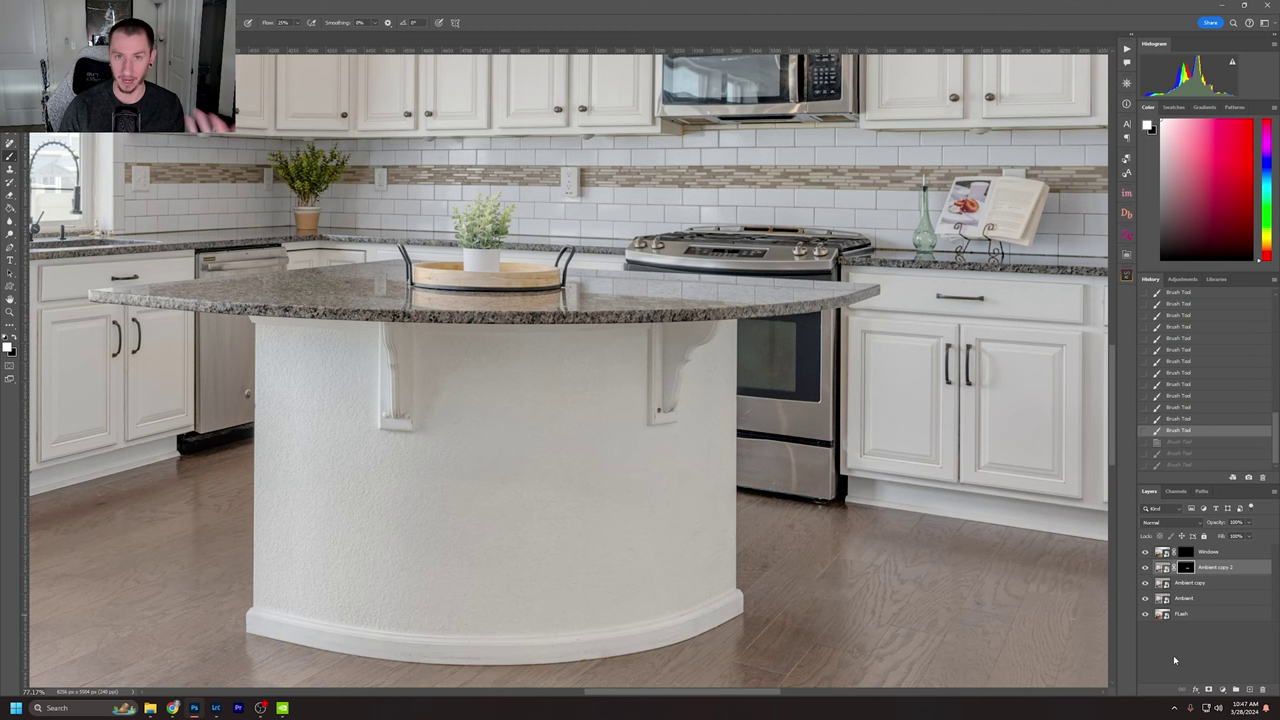
pyautogui.moveTo(391, 422); pyautogui.dragTo(636, 462)
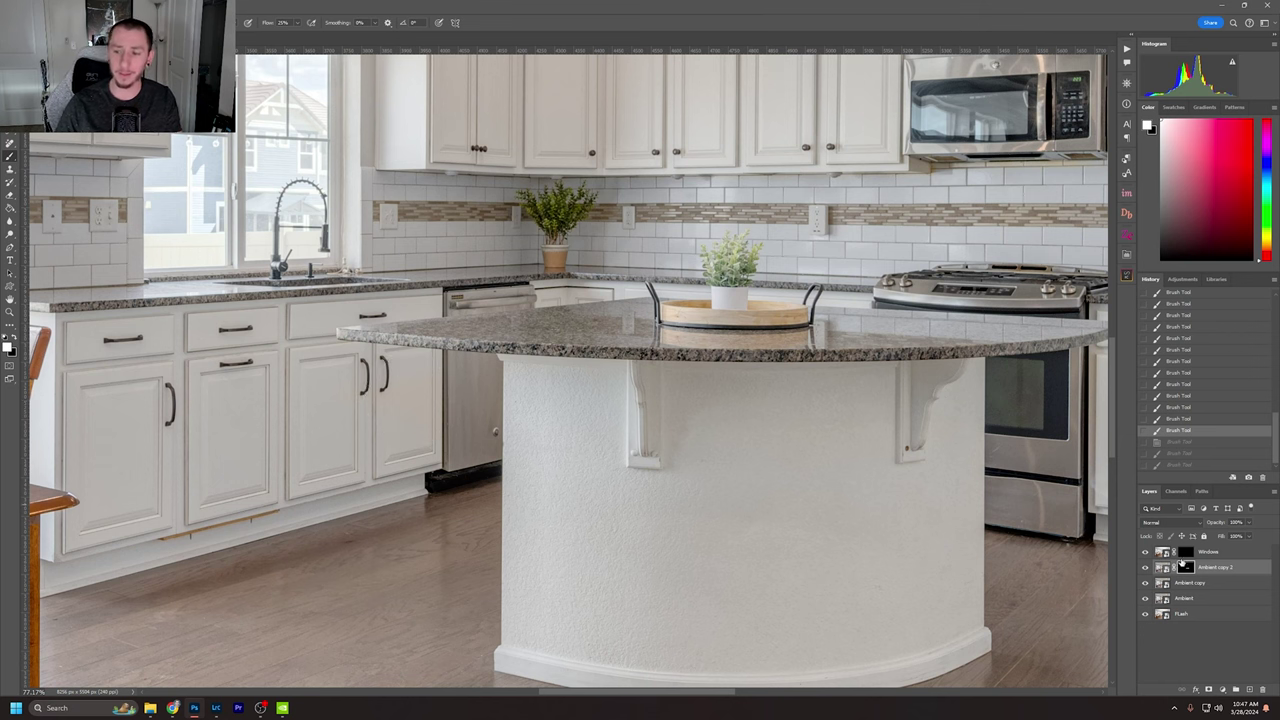
pyautogui.moveTo(380, 400)
pyautogui.mouseDown()
pyautogui.moveTo(329, 386)
pyautogui.moveTo(460, 418)
pyautogui.moveTo(400, 390)
pyautogui.mouseUp()
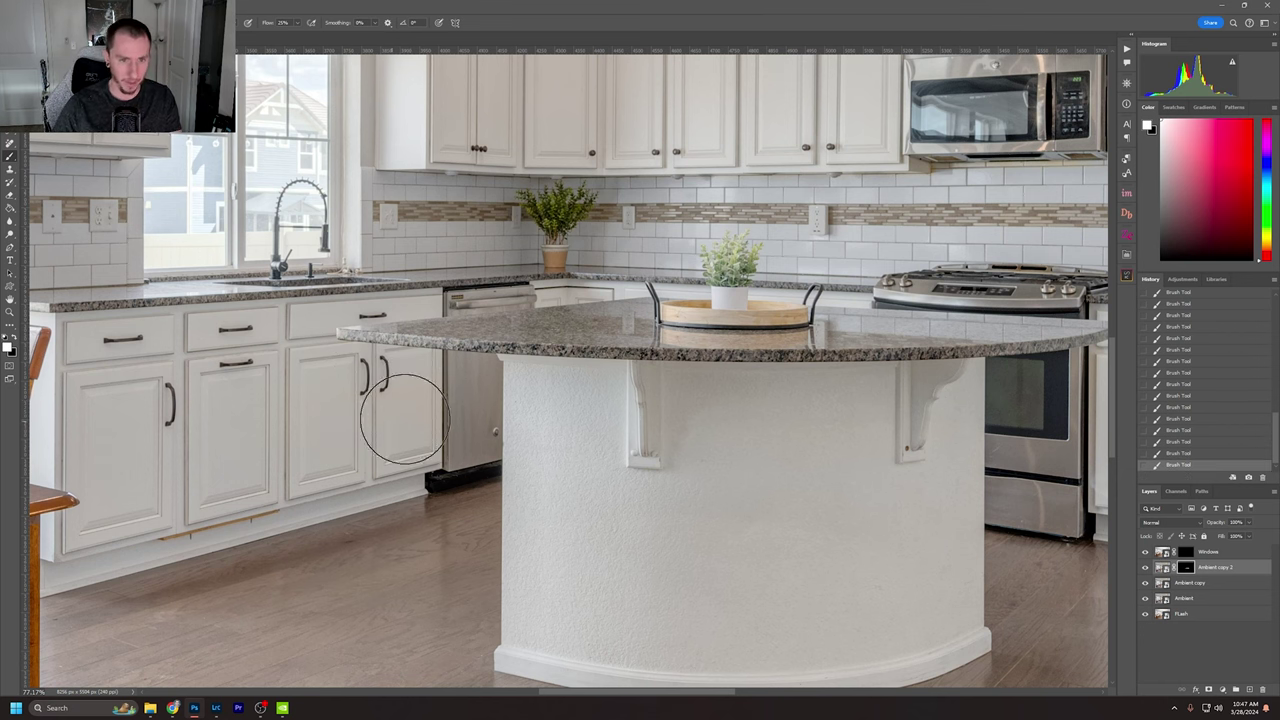
pyautogui.moveTo(532, 369)
pyautogui.mouseDown()
pyautogui.moveTo(532, 457)
pyautogui.moveTo(576, 547)
pyautogui.mouseUp()
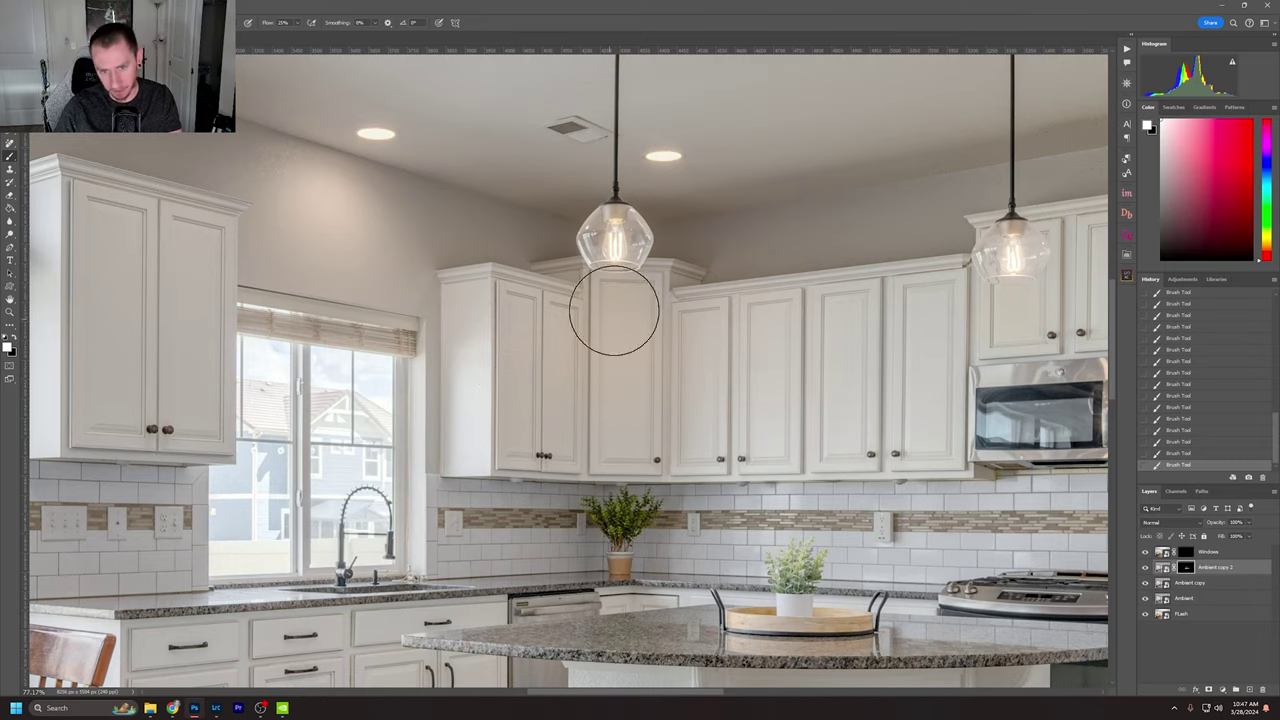
pyautogui.moveTo(680, 325); pyautogui.dragTo(311, 366)
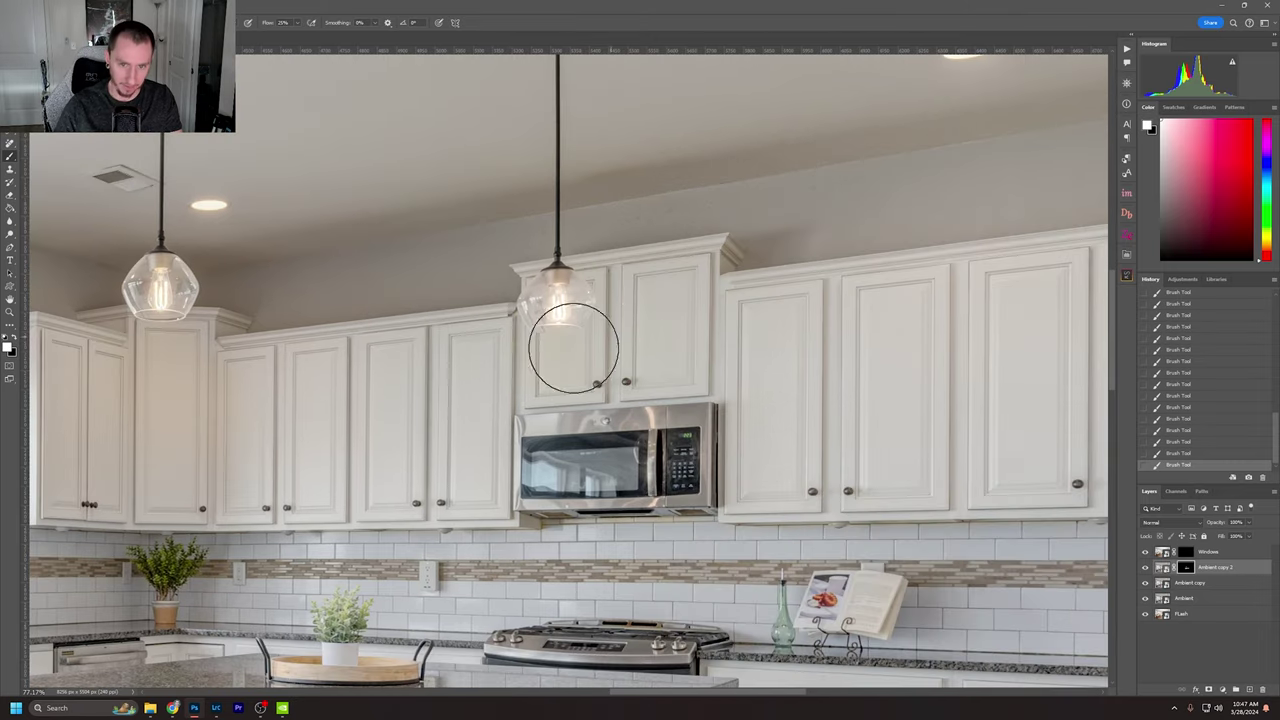
pyautogui.hscroll(-5, 549, 380)
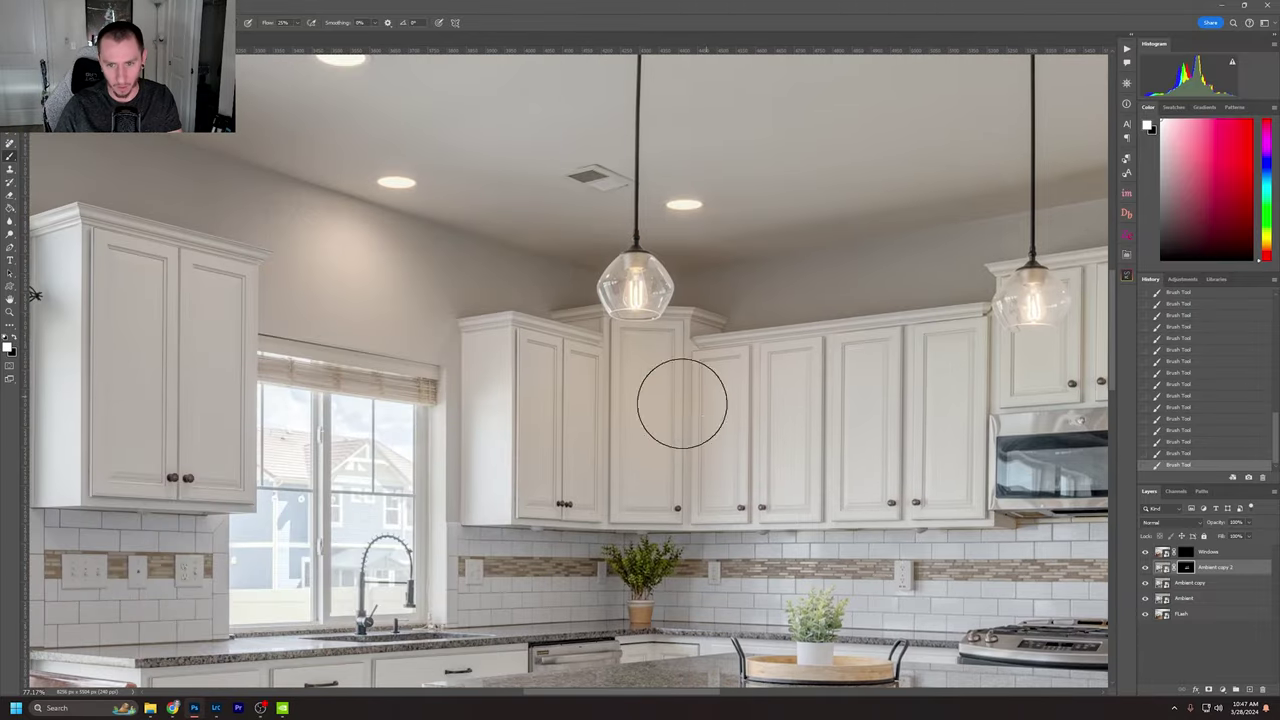
pyautogui.scroll(-3, 548, 486)
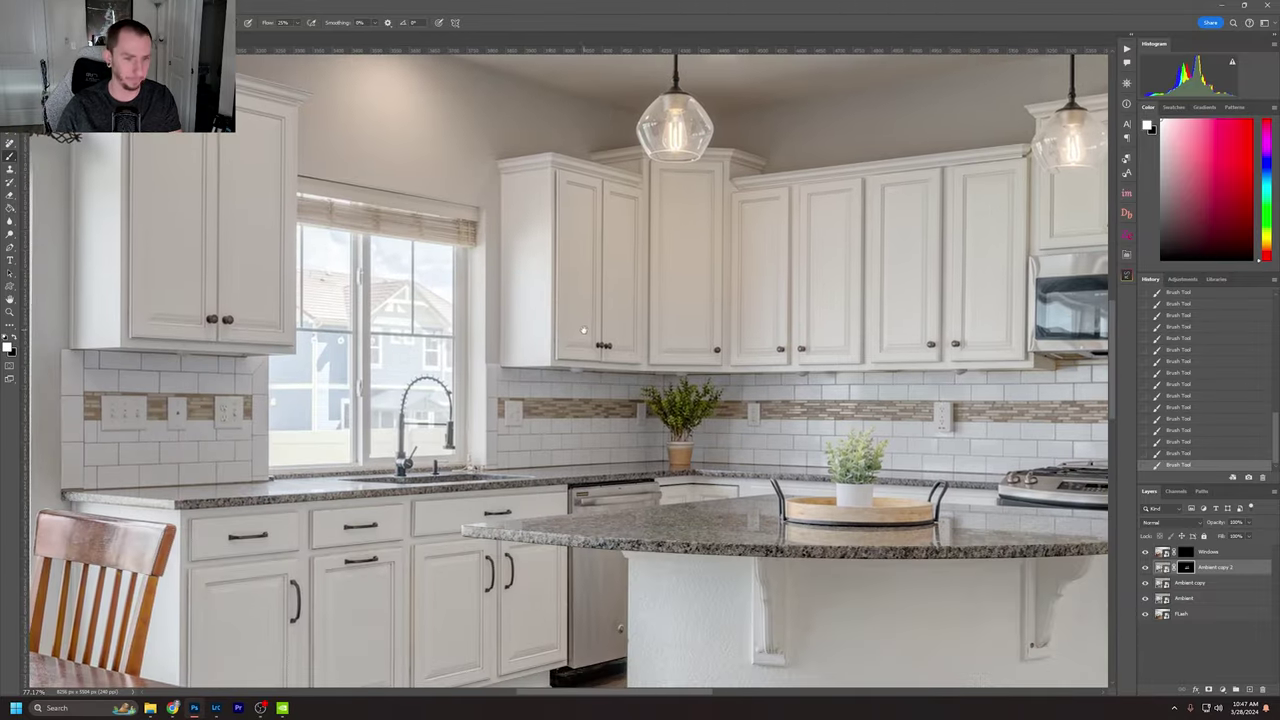
# Resize the brush and paint white on the Ambient copy 2 mask over the dining table's wooden apron and legs.
pyautogui.scroll(-5, 500, 483)
pyautogui.hscroll(-5, 500, 483)
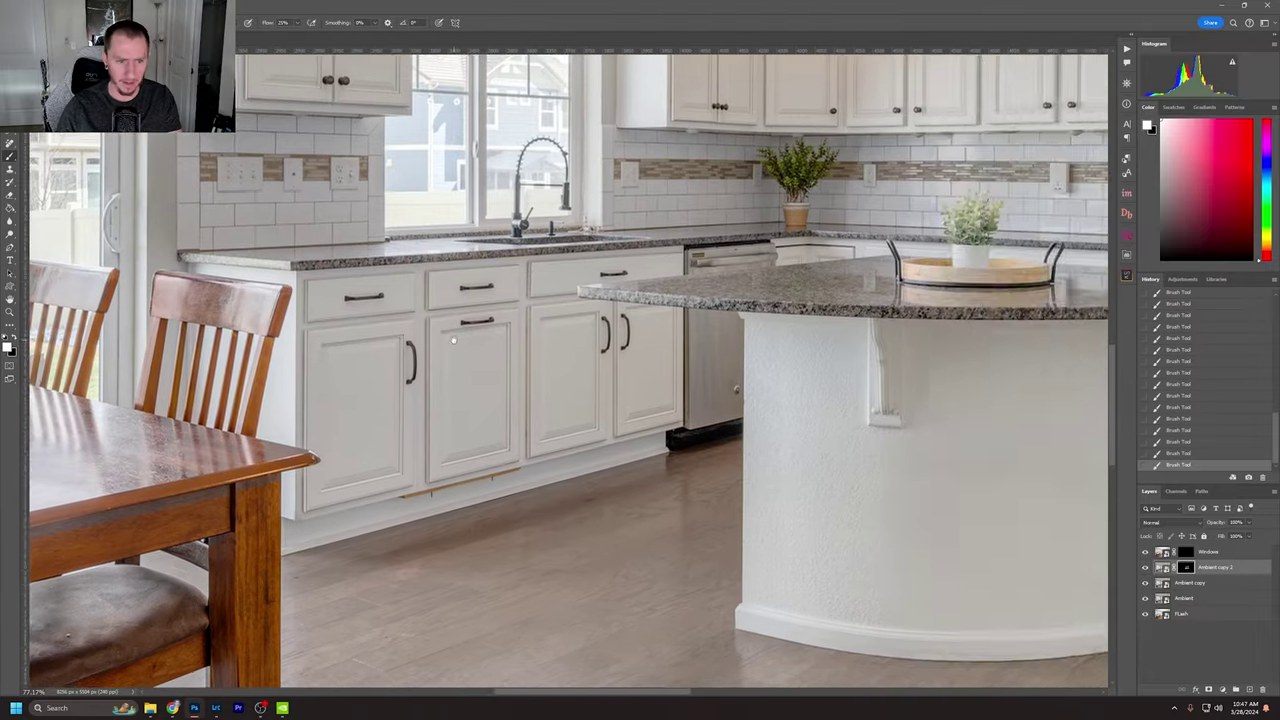
pyautogui.scroll(-2, 656, 318)
pyautogui.hscroll(-5, 656, 318)
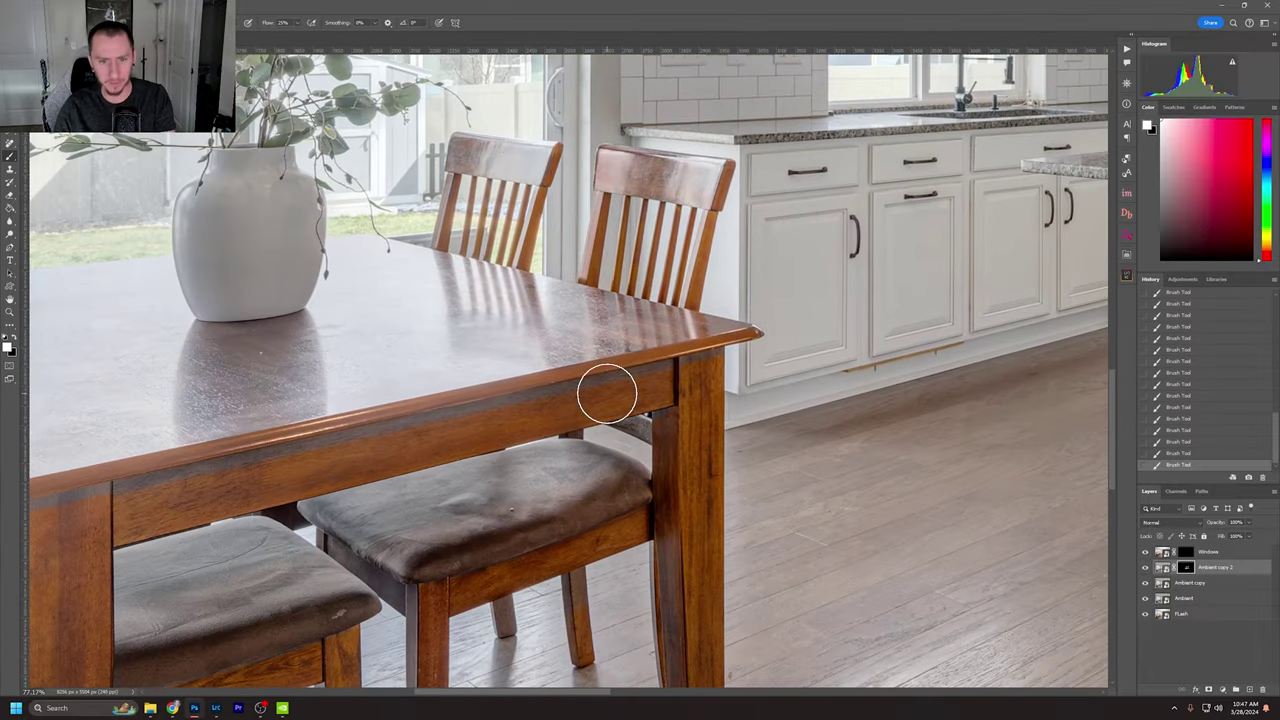
pyautogui.scroll(-1, 480, 412)
pyautogui.hscroll(-2, 480, 412)
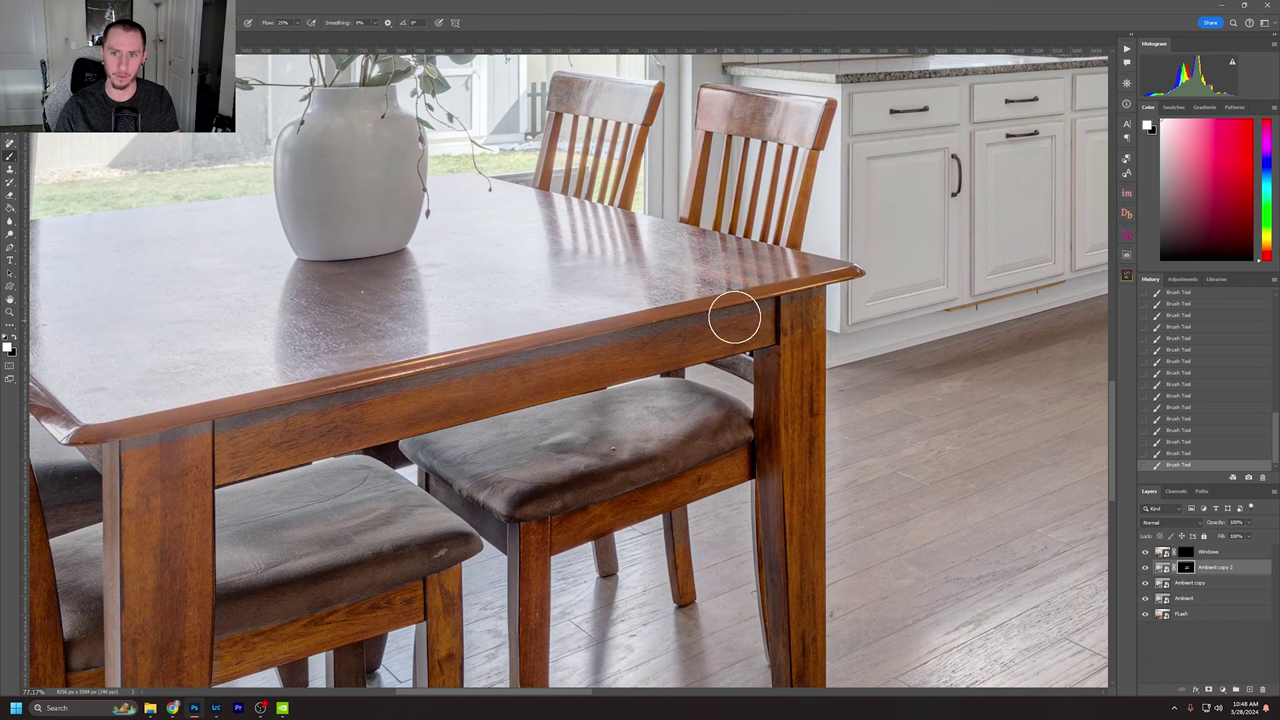
pyautogui.press(']')
pyautogui.press(']')
pyautogui.press(']')
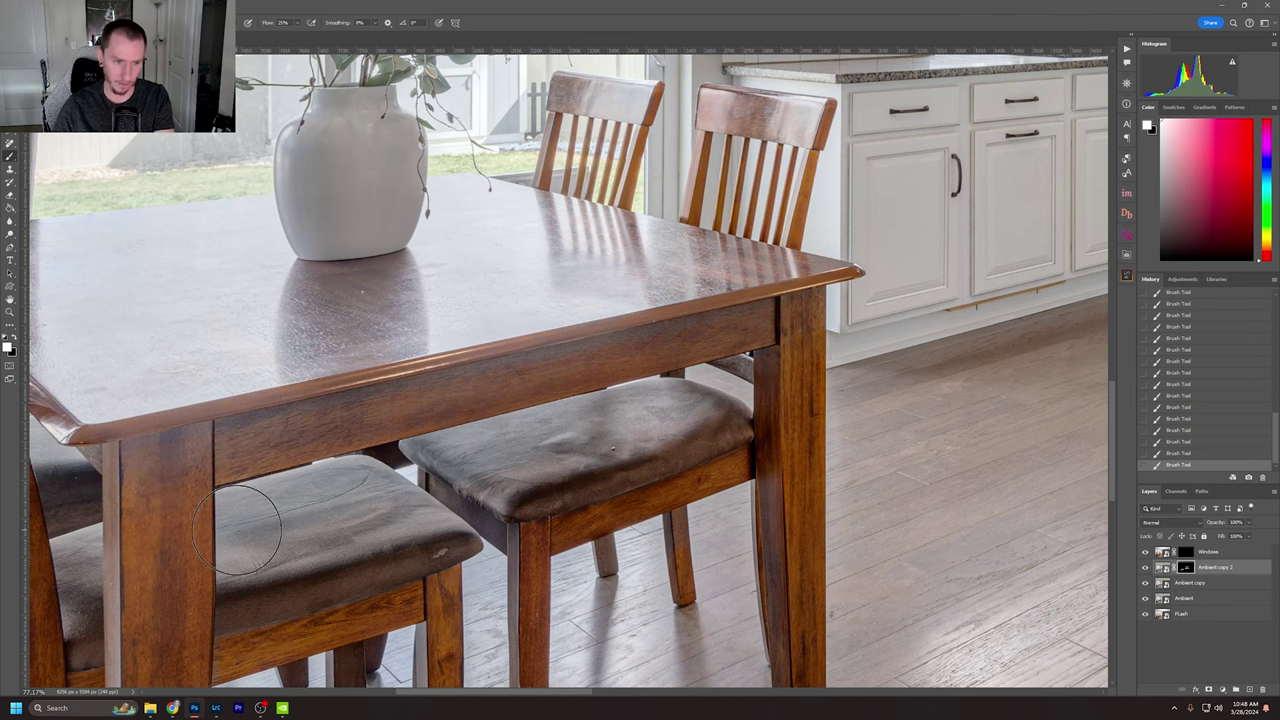
# Examine the whole blended image and the ceiling around the pendant lights for remaining problem areas.
pyautogui.hotkey('ctrl', '0')
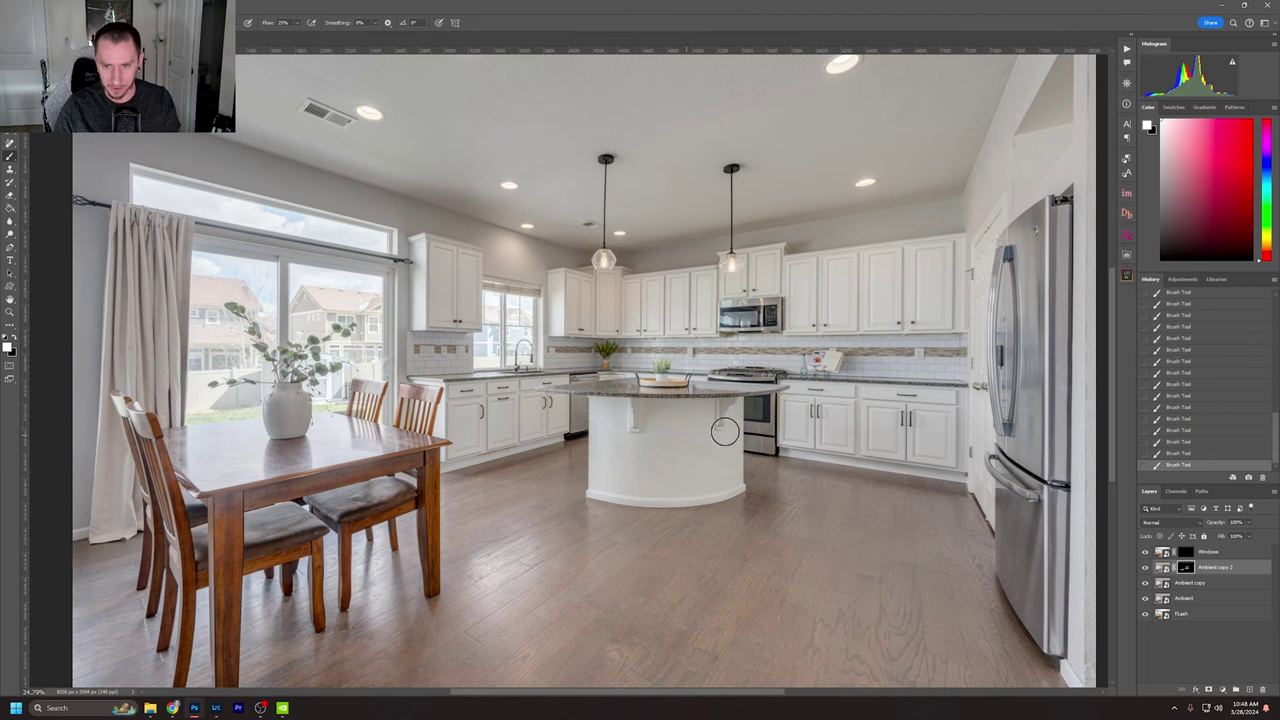
pyautogui.scroll(5, 914, 240)
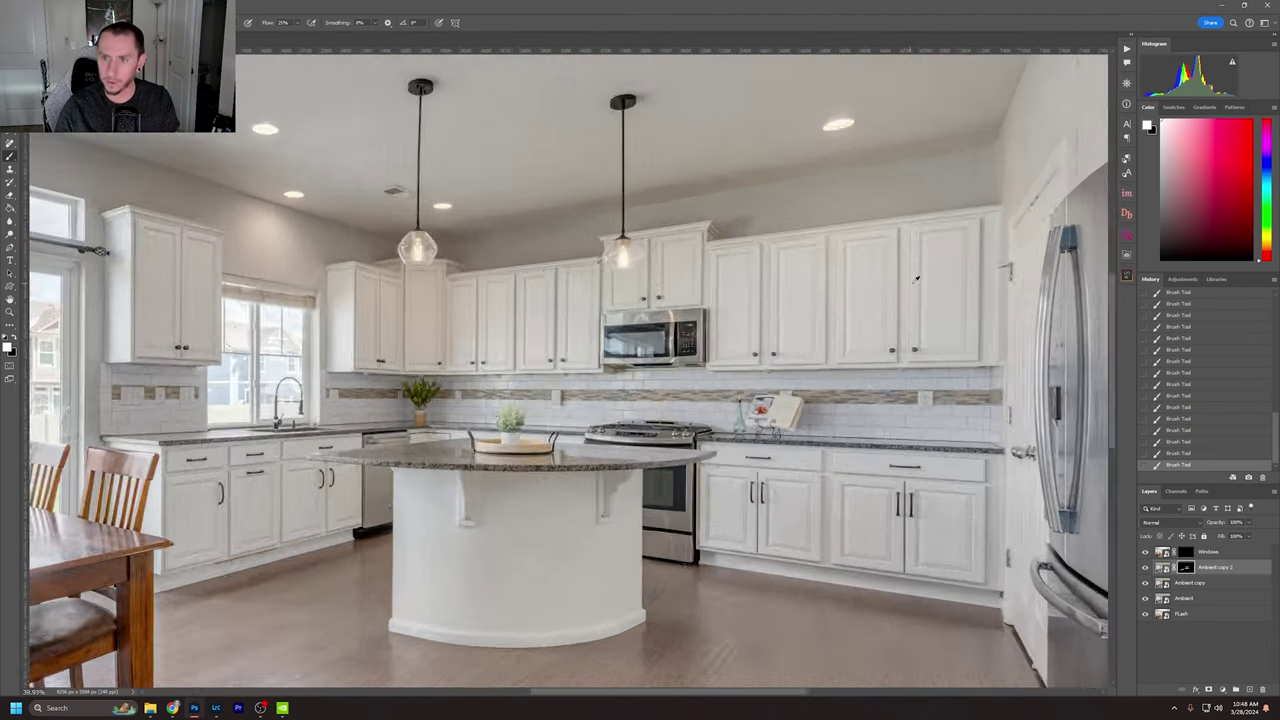
pyautogui.scroll(5, 559, 355)
pyautogui.hscroll(-8, 559, 355)
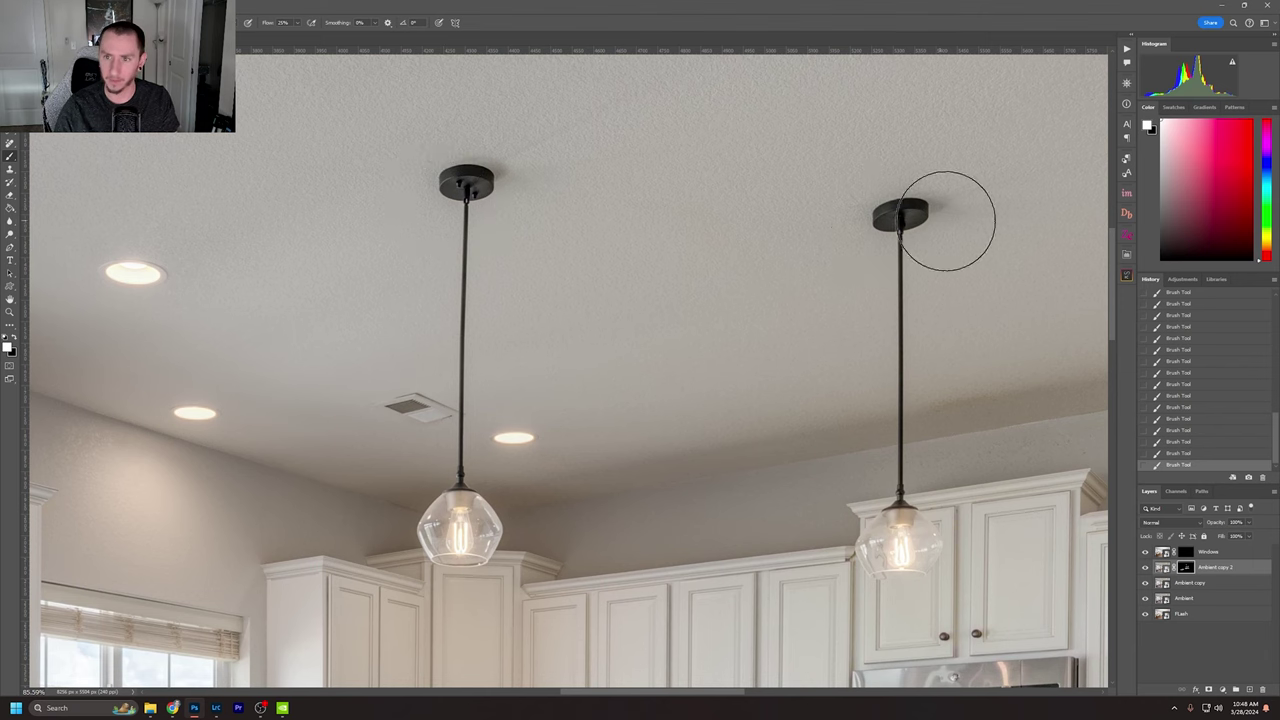
pyautogui.scroll(-4, 670, 325)
pyautogui.scroll(-3, 656, 321)
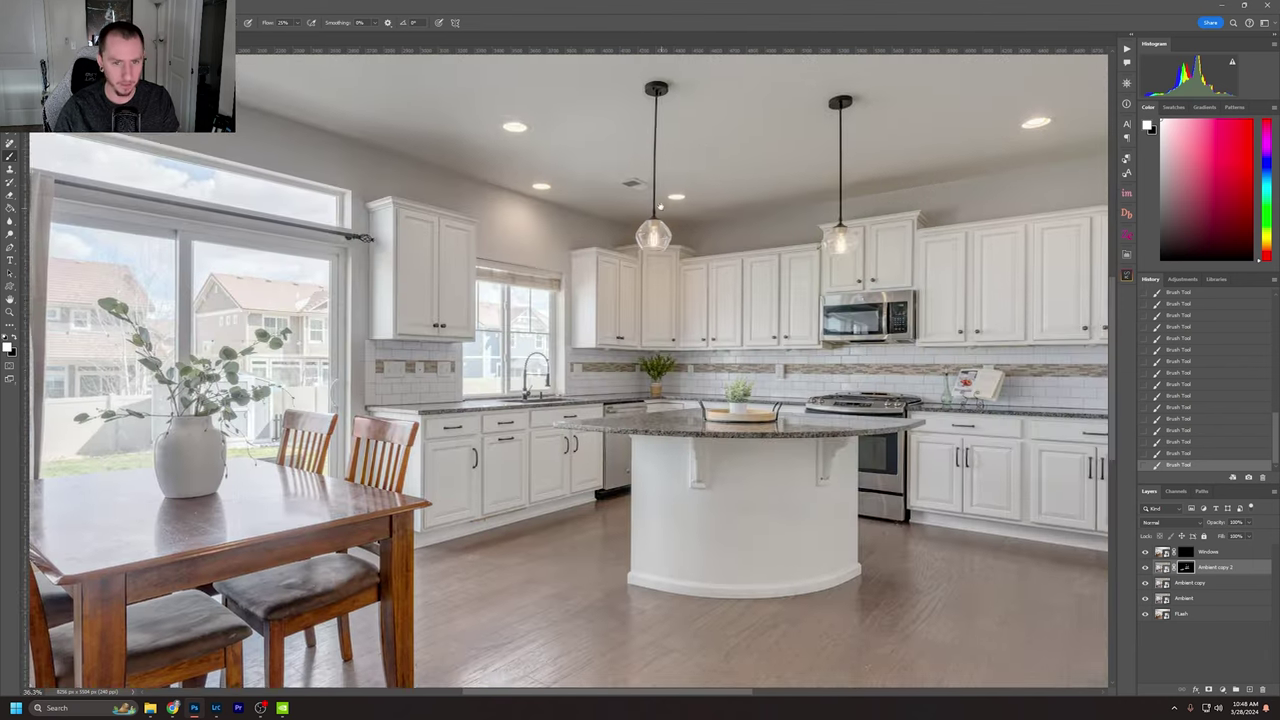
pyautogui.scroll(-1, 723, 249)
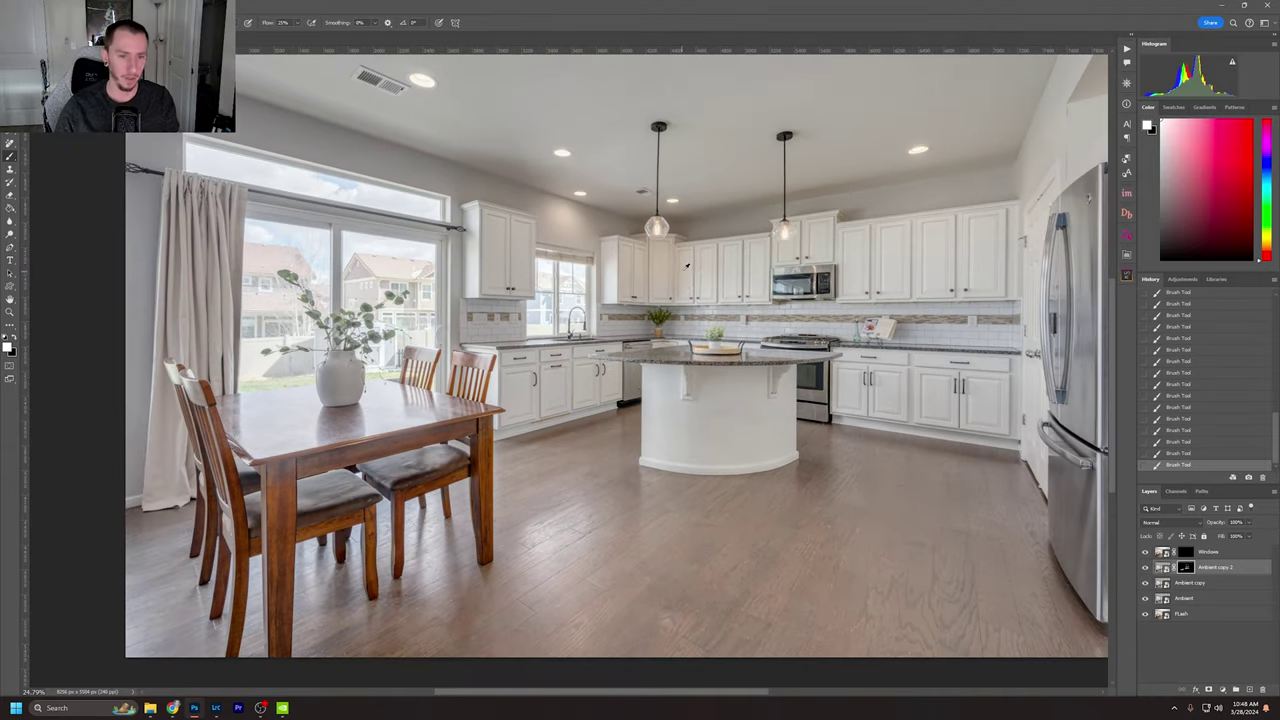
# Disable the Windows layer's mask to preview the full window exposure, and enable the mask again.
pyautogui.click(1186, 552)
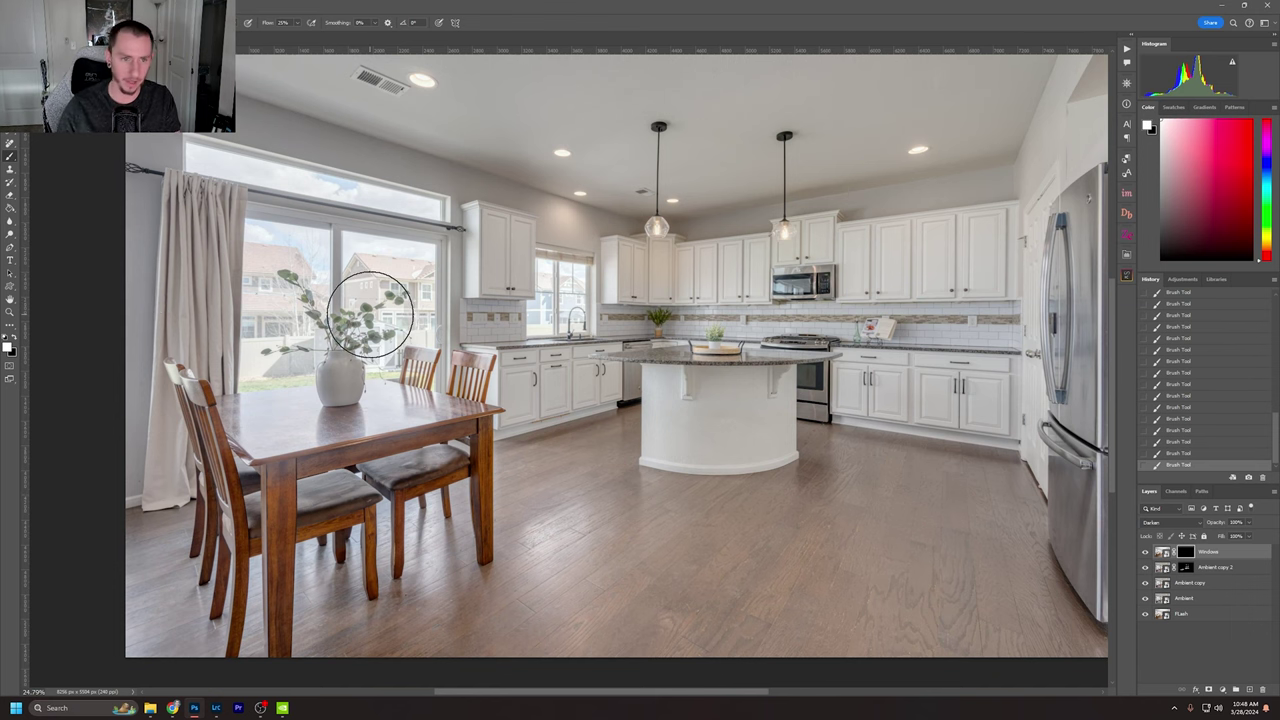
pyautogui.rightClick(1183, 553)
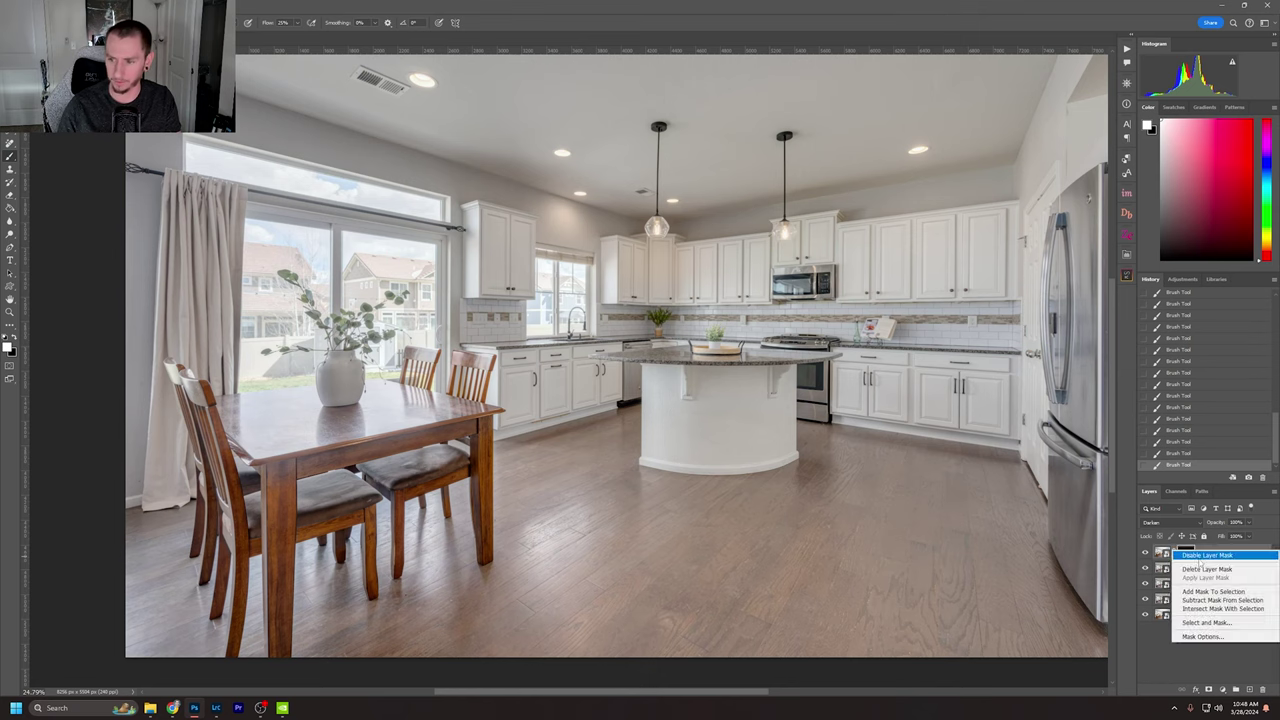
pyautogui.click(1202, 557)
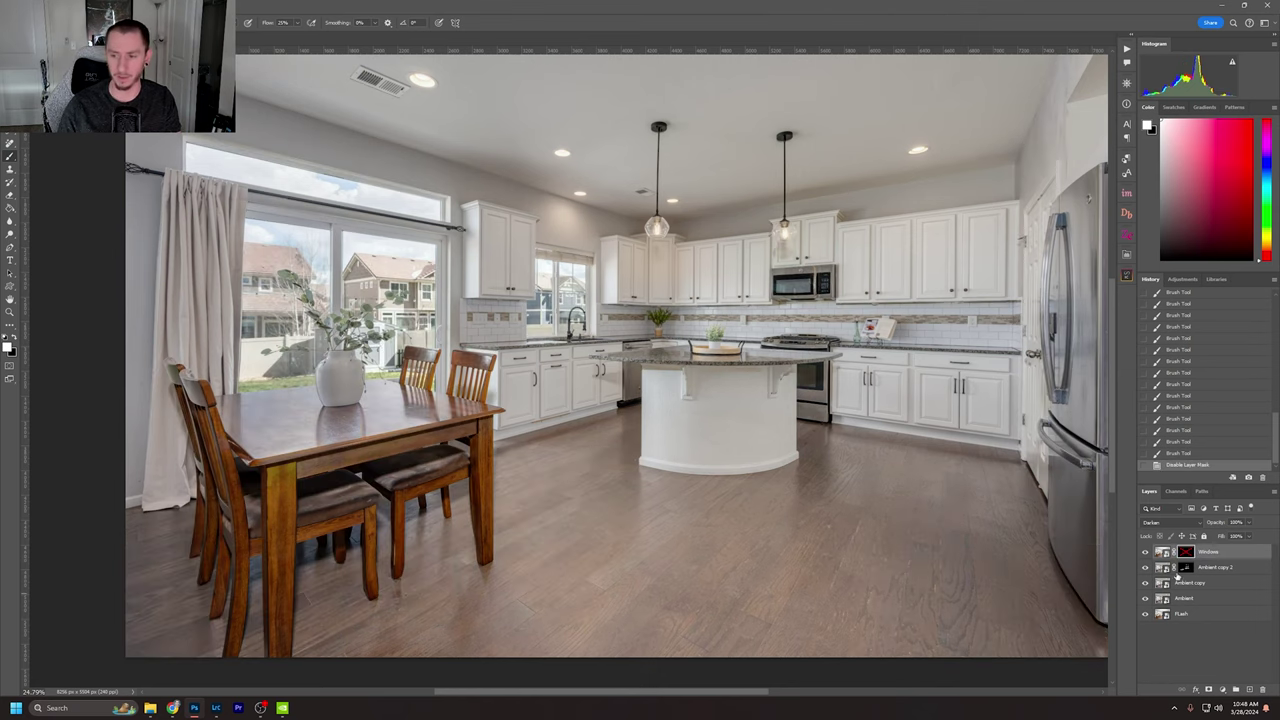
pyautogui.rightClick(1185, 553)
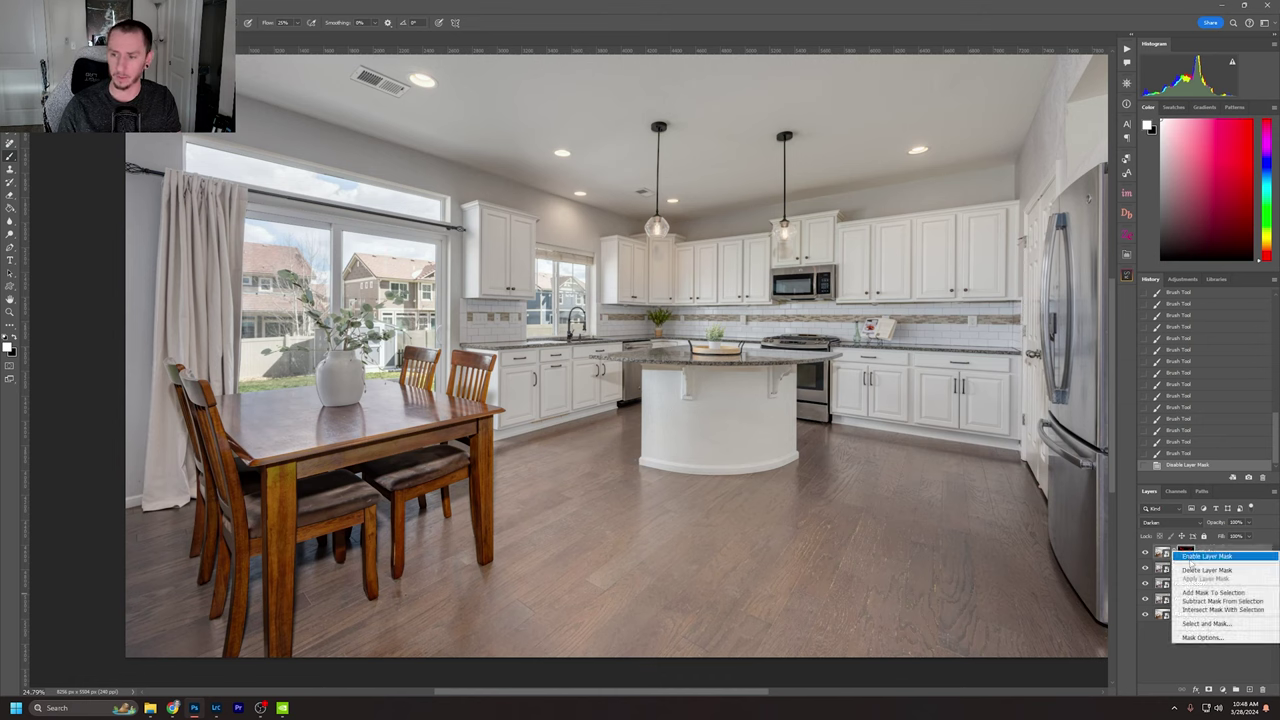
pyautogui.click(1202, 557)
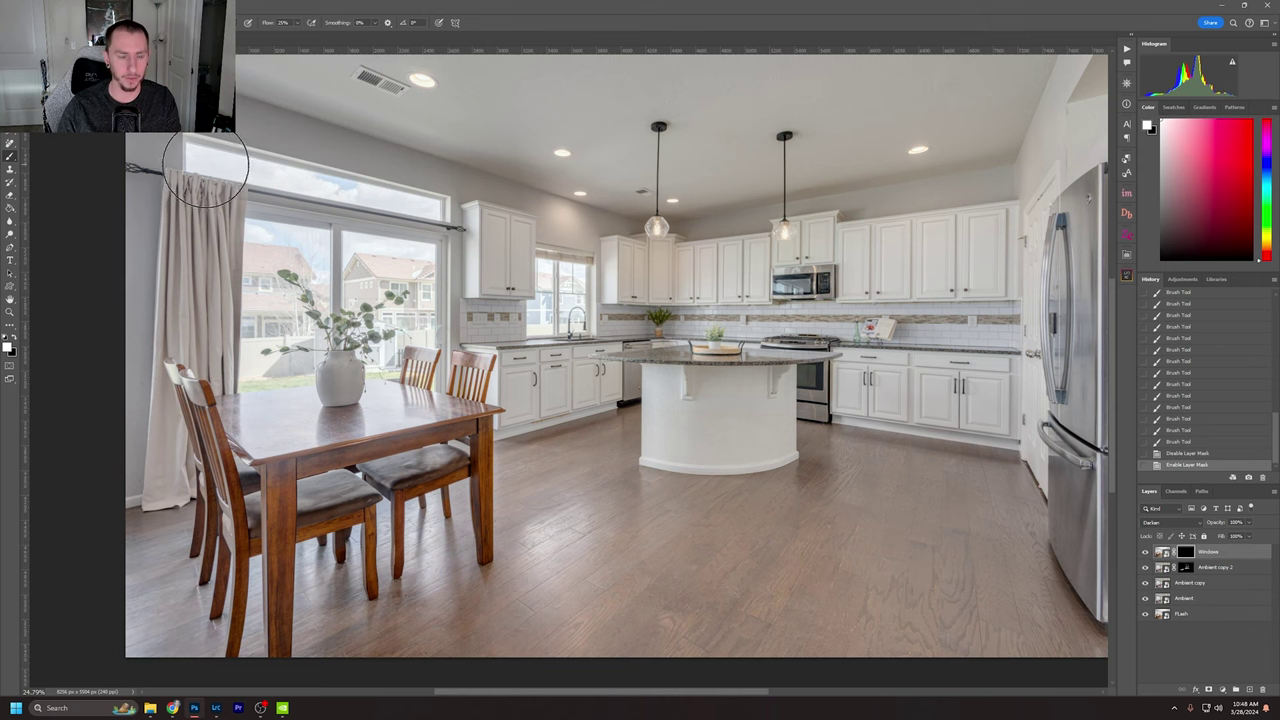
# Paint white at 25% flow on the Windows layer mask over the transom window and the sliding glass doors.
pyautogui.moveTo(207, 163); pyautogui.dragTo(309, 186)
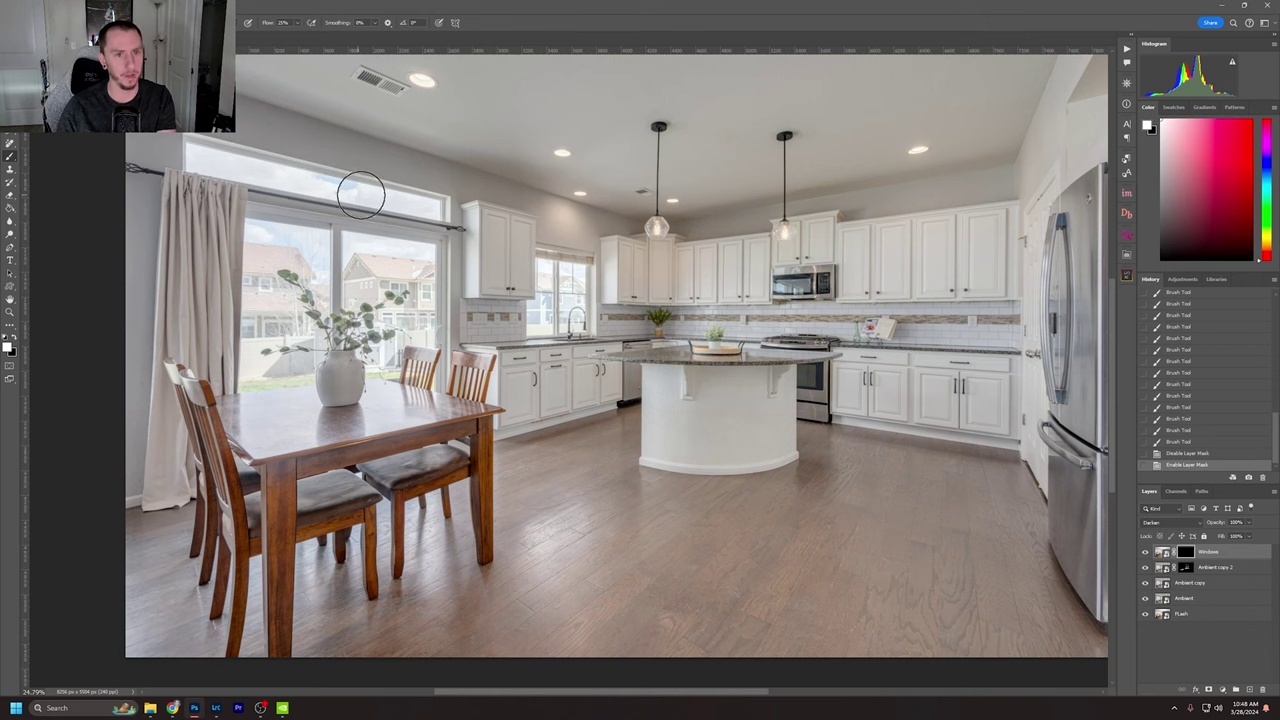
pyautogui.moveTo(384, 256)
pyautogui.mouseDown()
pyautogui.moveTo(411, 274)
pyautogui.moveTo(374, 279)
pyautogui.moveTo(363, 315)
pyautogui.moveTo(377, 267)
pyautogui.moveTo(411, 328)
pyautogui.moveTo(409, 302)
pyautogui.moveTo(389, 355)
pyautogui.moveTo(417, 374)
pyautogui.moveTo(418, 303)
pyautogui.mouseUp()
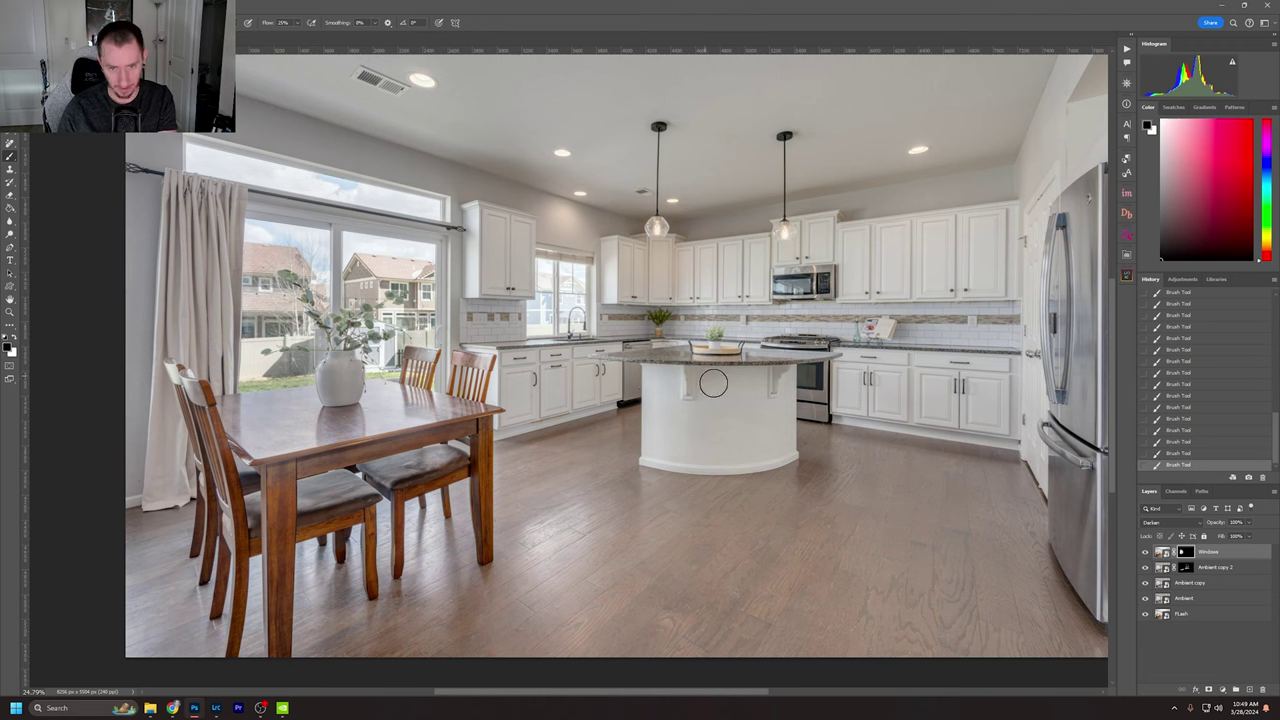
# Paint white on the Windows layer mask over the kitchen window above the sink to bring in the outside view.
pyautogui.press('x')
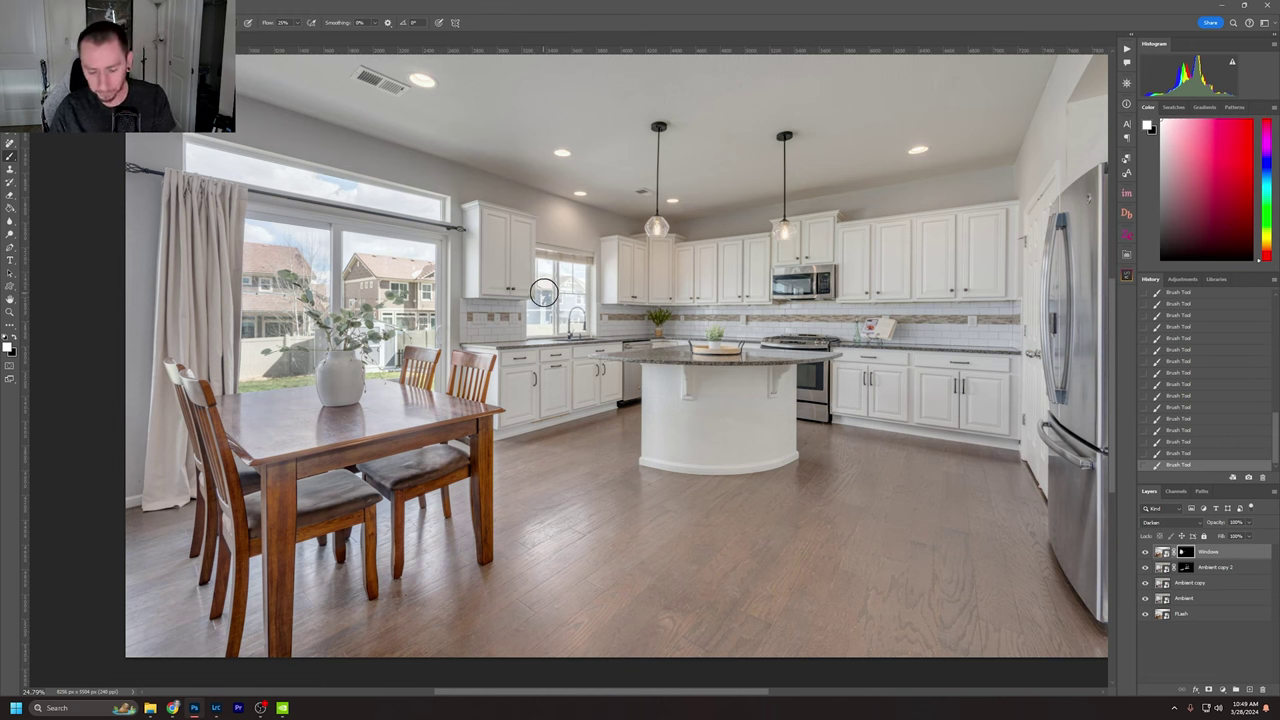
pyautogui.scroll(5, 545, 279)
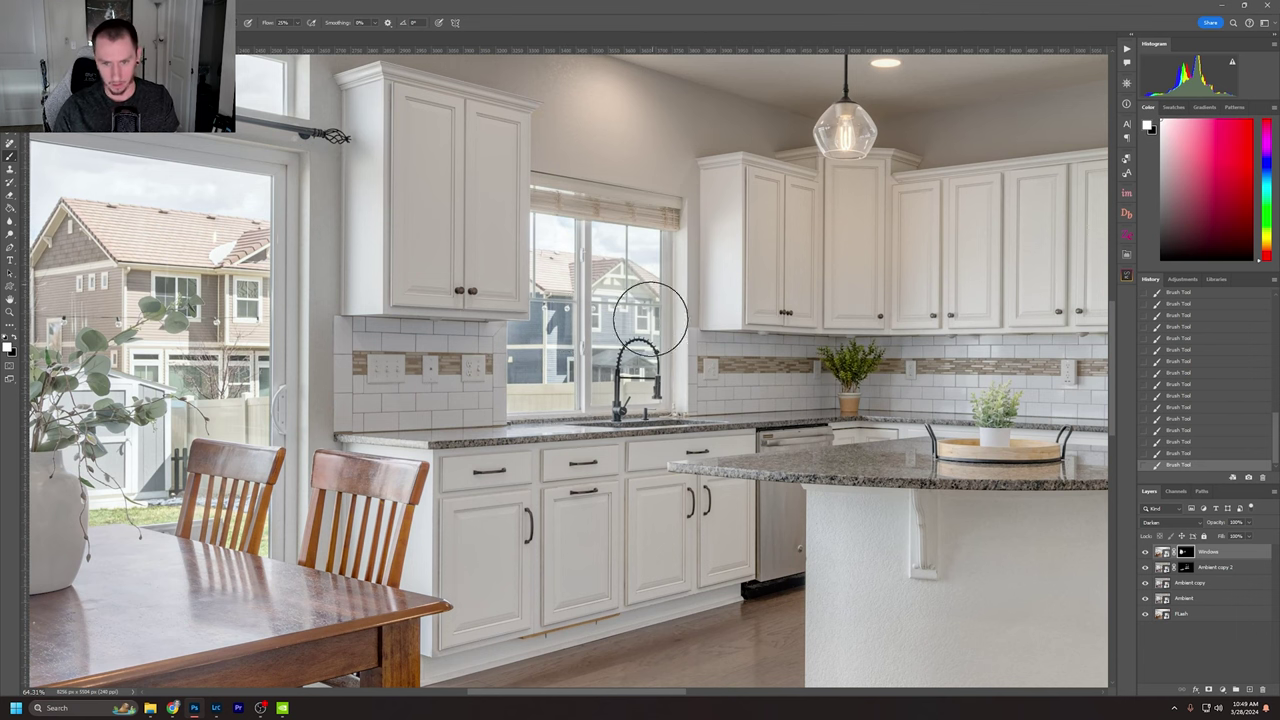
pyautogui.press('x')
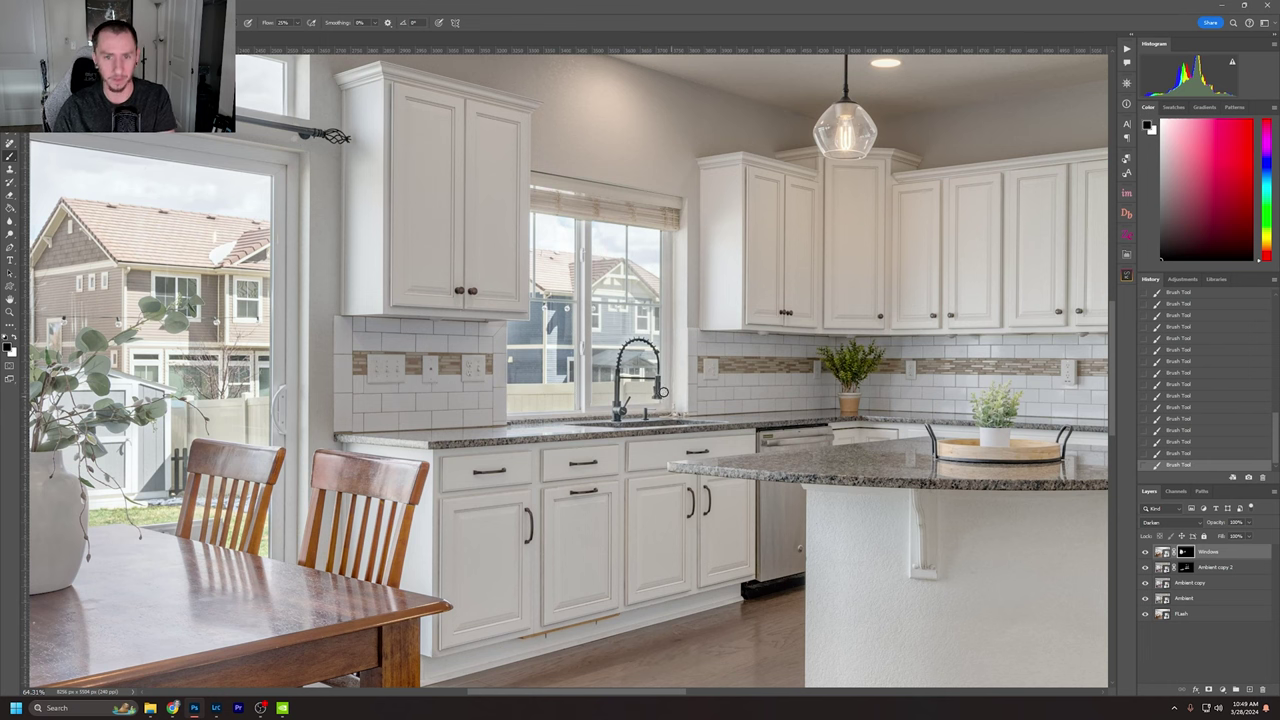
pyautogui.scroll(-4, 620, 349)
pyautogui.press('x')
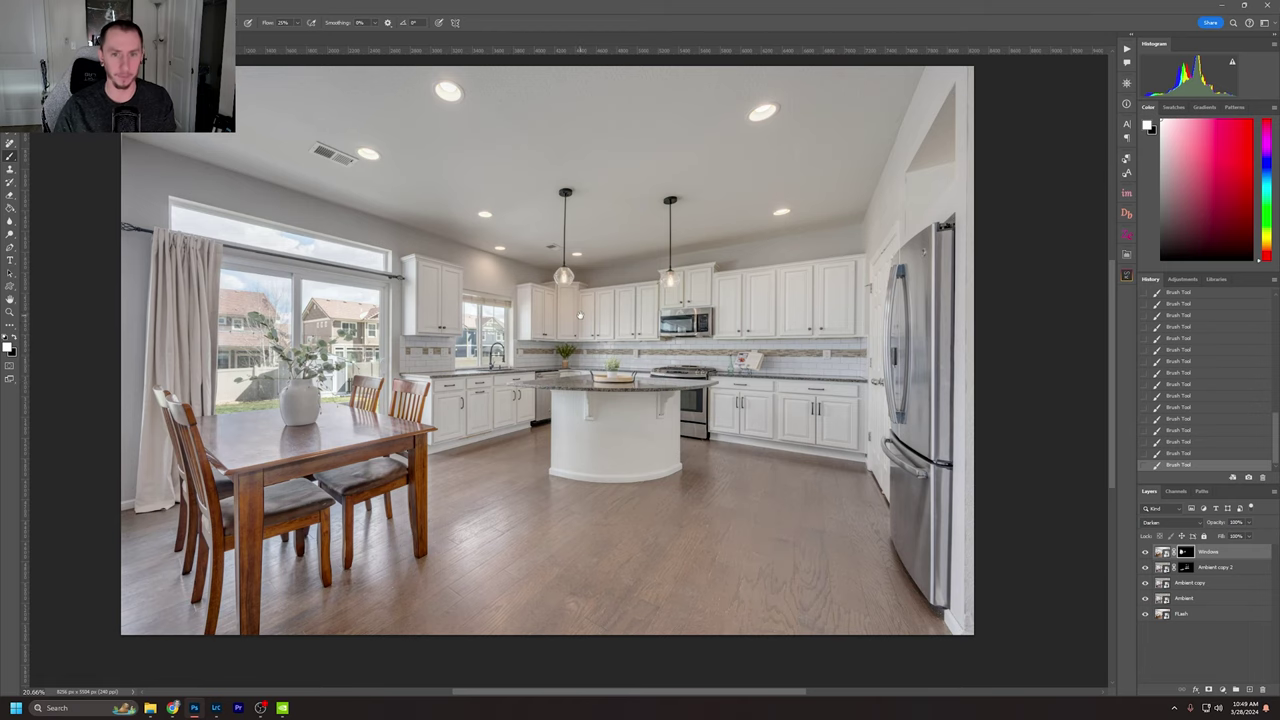
# Toggle the Windows layer's visibility to compare the kitchen image with and without the window pull.
pyautogui.moveTo(579, 316); pyautogui.dragTo(591, 357)
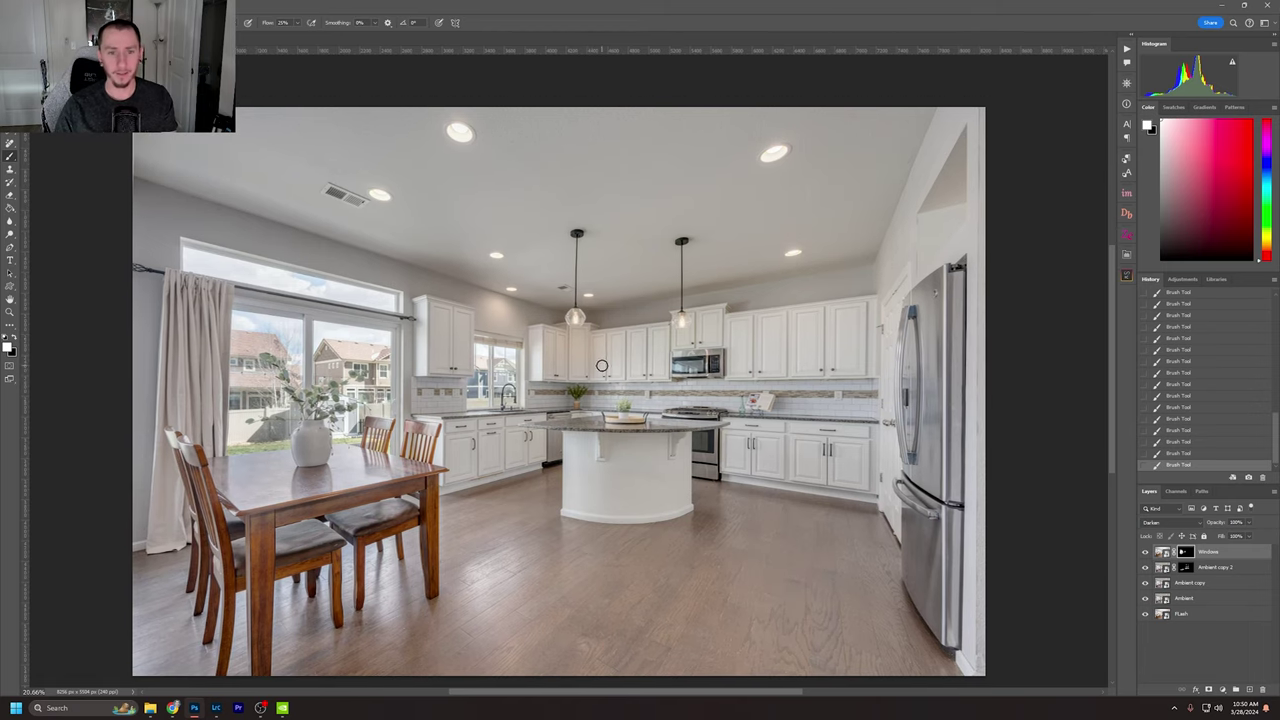
pyautogui.click(1145, 553)
pyautogui.click(1145, 553)
pyautogui.click(1145, 553)
pyautogui.click(1145, 553)
pyautogui.click(1145, 553)
pyautogui.click(1145, 553)
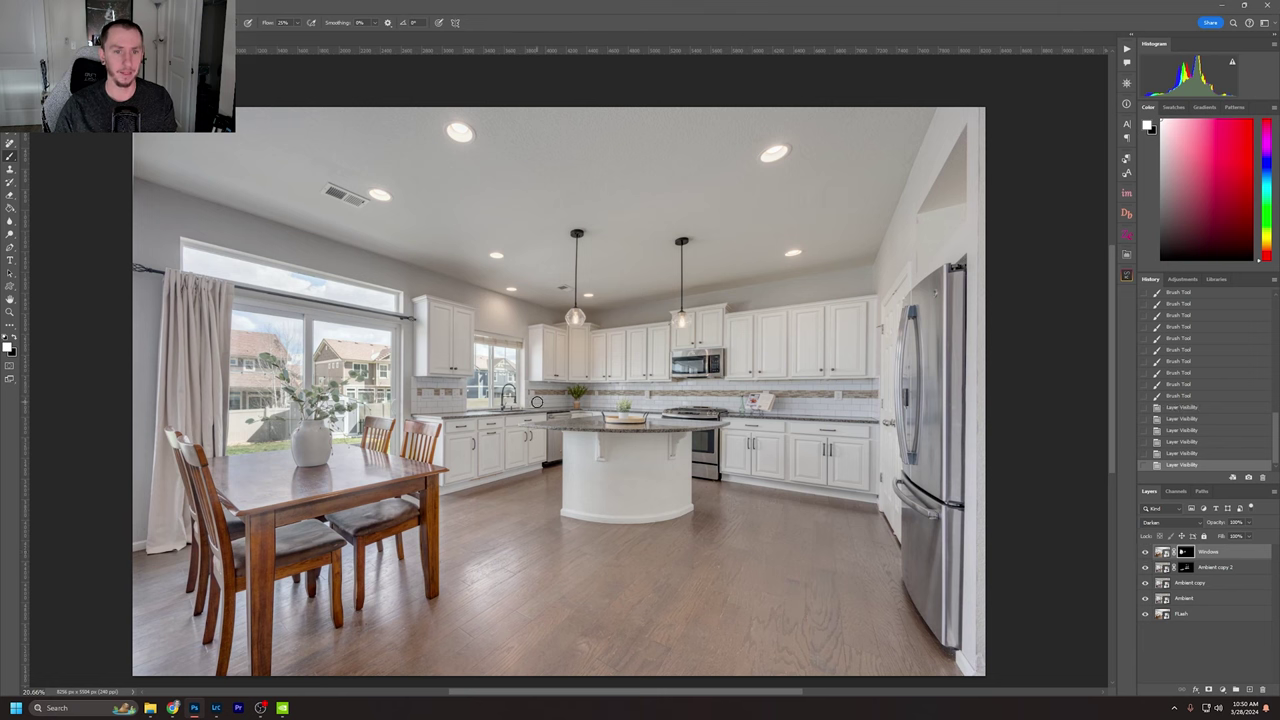
# Open the Windows smart object's raw settings and set Highlights to -100 and Exposure to +0.10.
pyautogui.click(1160, 552)
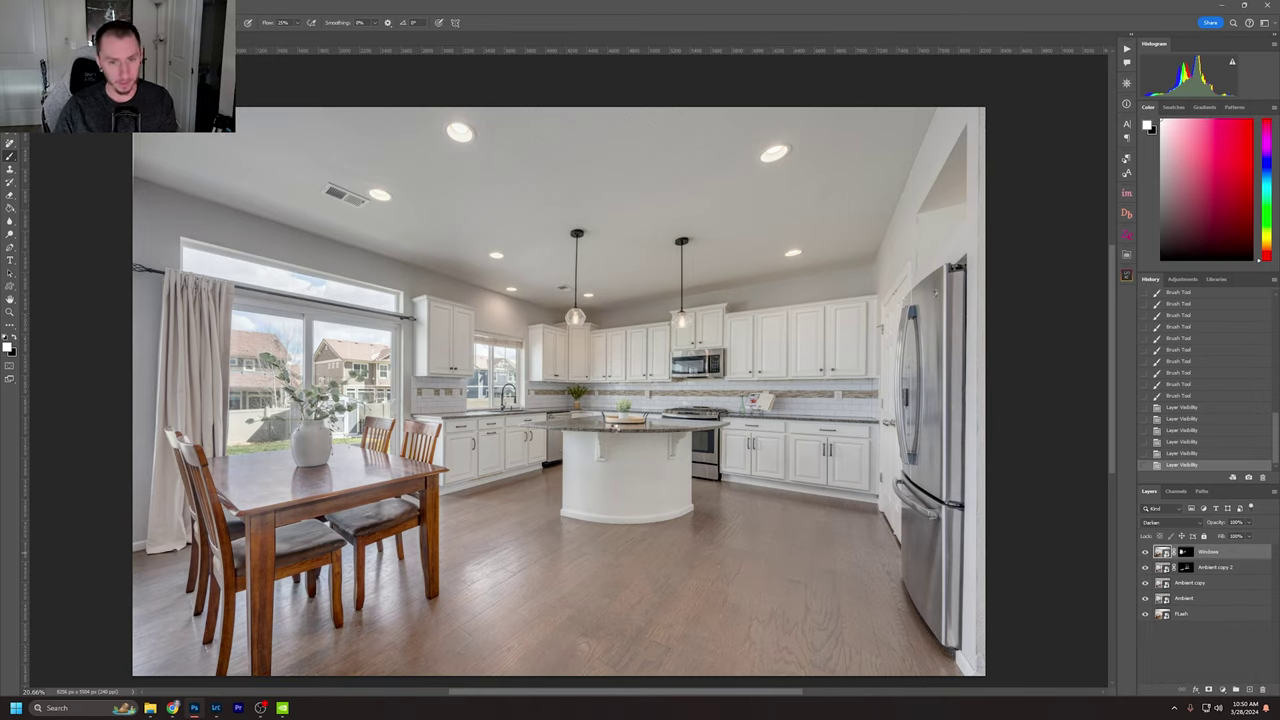
pyautogui.doubleClick(1160, 552)
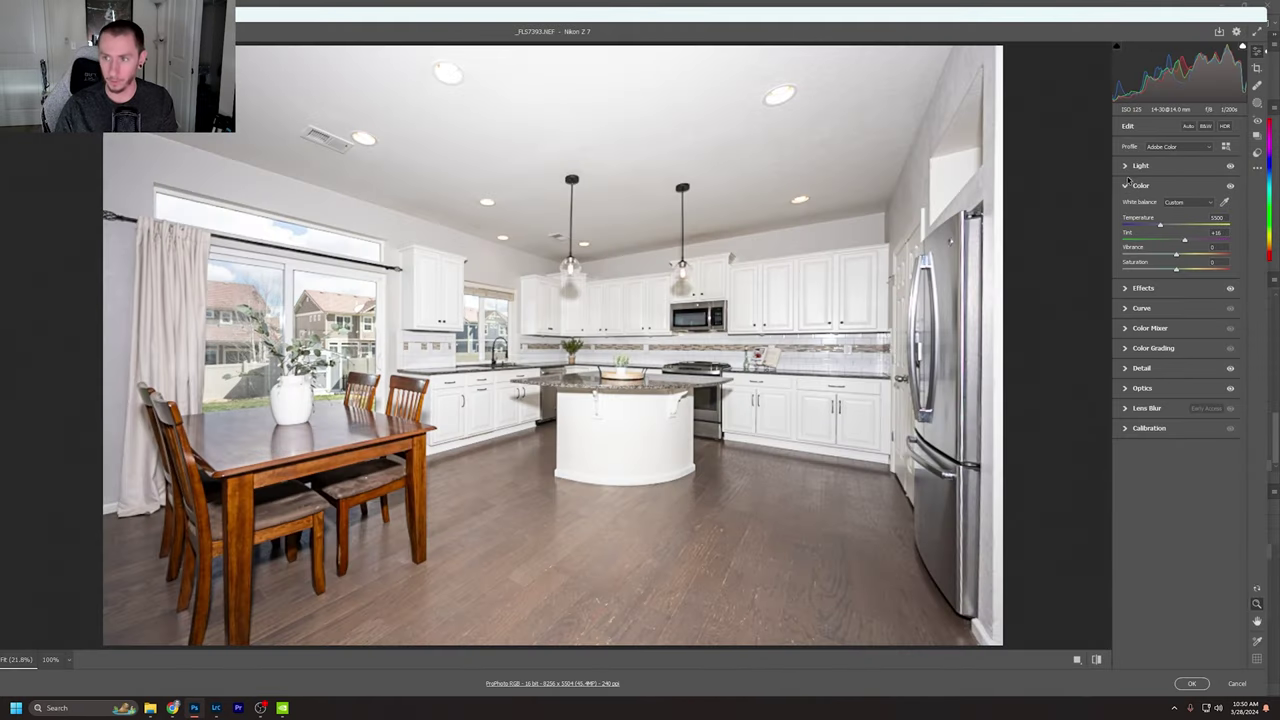
pyautogui.click(1126, 167)
pyautogui.click(1123, 217)
pyautogui.moveTo(1182, 190); pyautogui.dragTo(1176, 190)
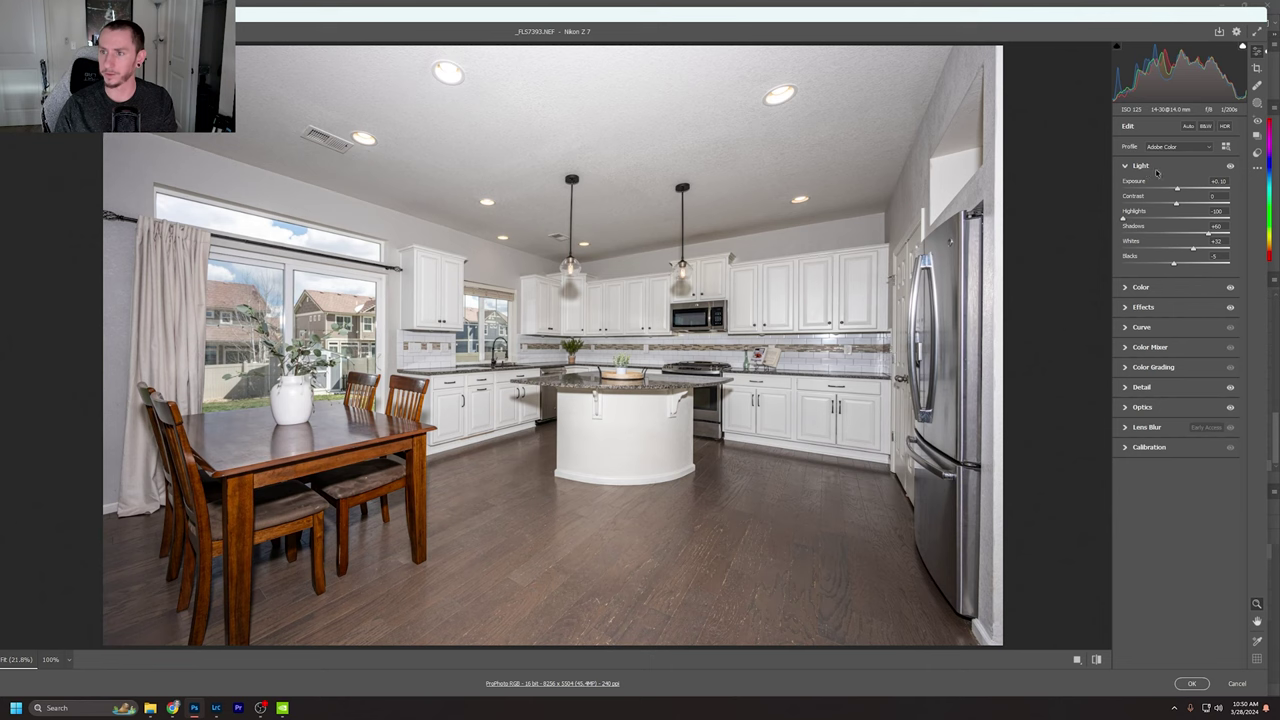
# Try the Daylight white balance on the window exposure, then warm its color temperature and apply the raw edit.
pyautogui.click(1125, 288)
pyautogui.click(1187, 202)
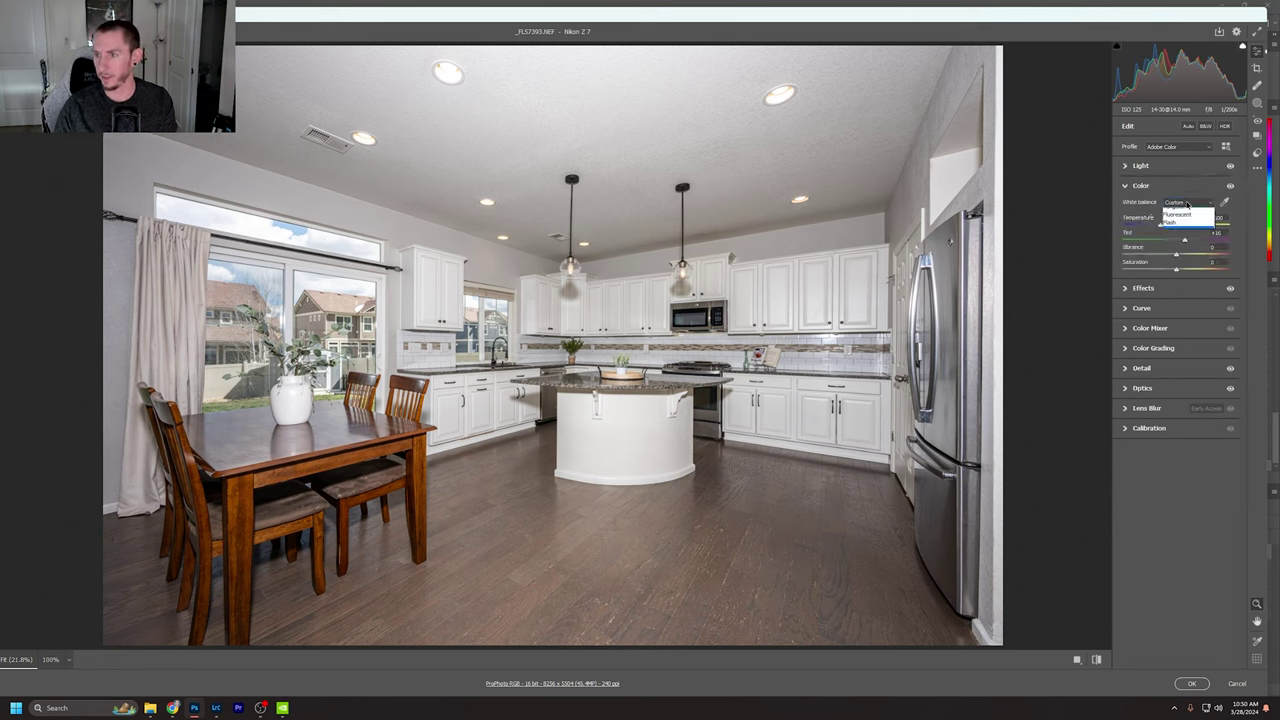
pyautogui.click(1187, 229)
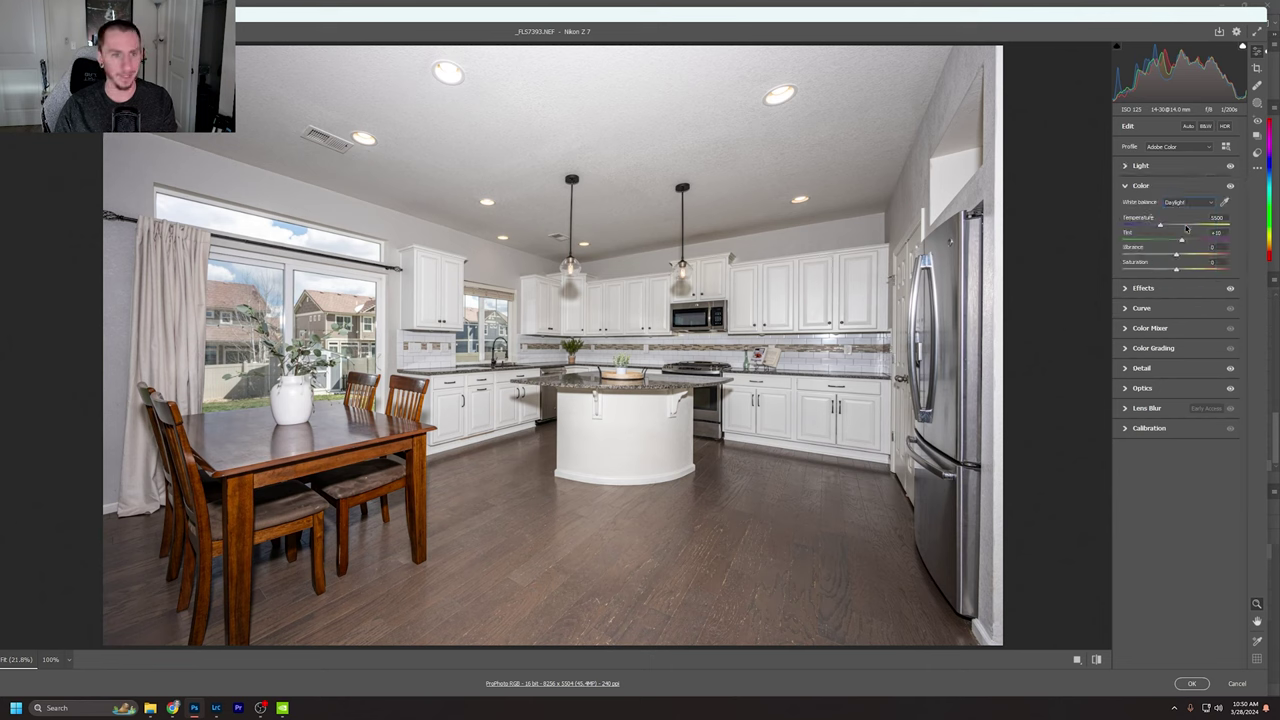
pyautogui.moveTo(1162, 227); pyautogui.dragTo(1160, 227)
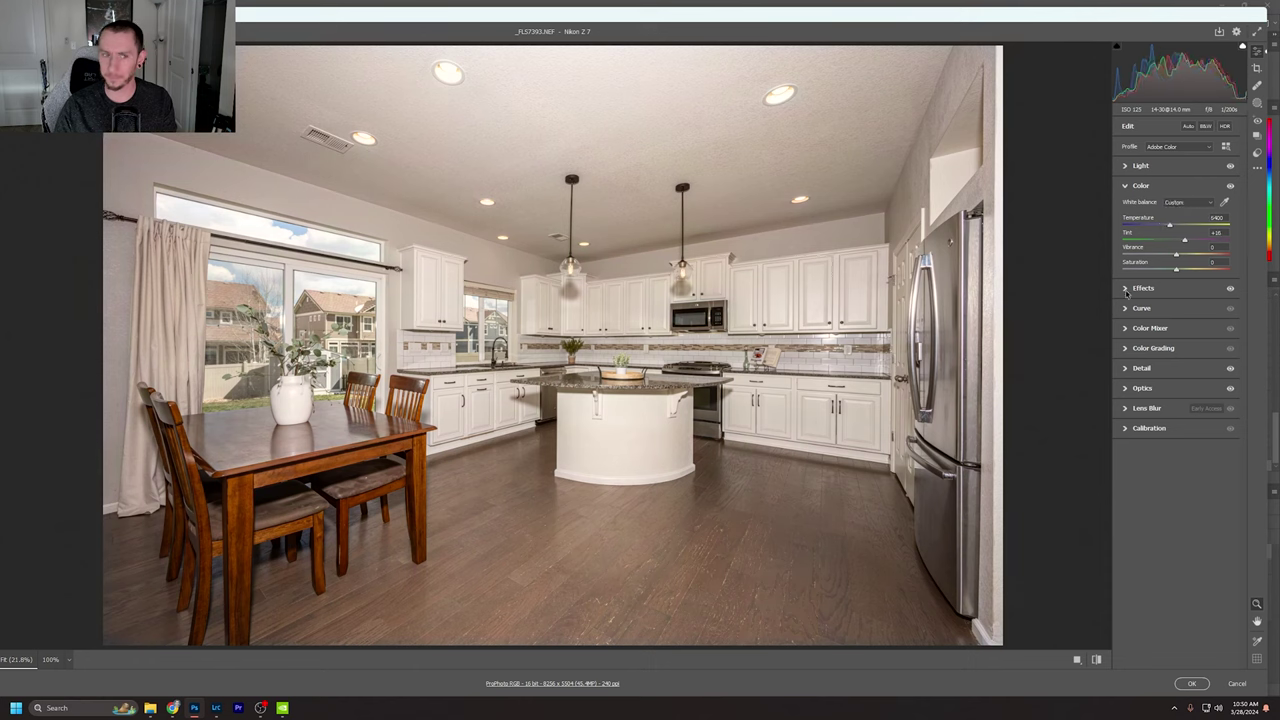
pyautogui.click(1191, 684)
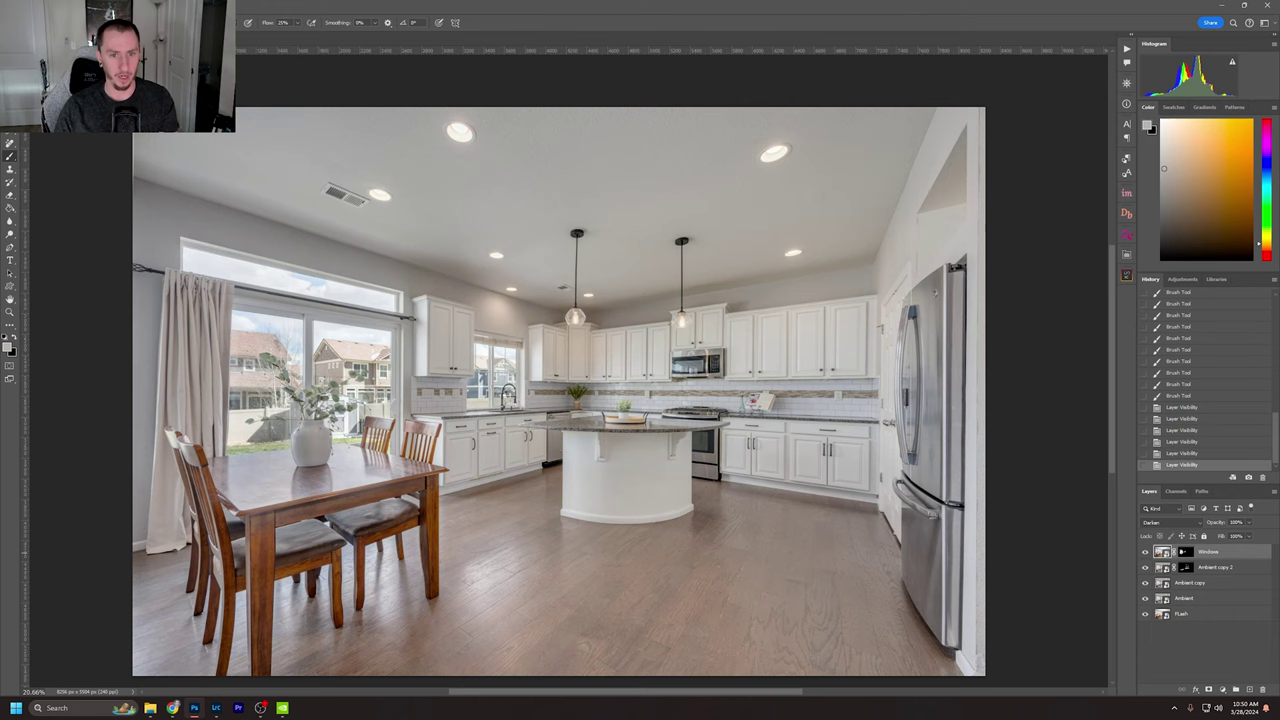
# Compare the history states with and without the Windows raw edit and leave that edit undone.
pyautogui.hotkey('ctrl', 'shift', 'a')
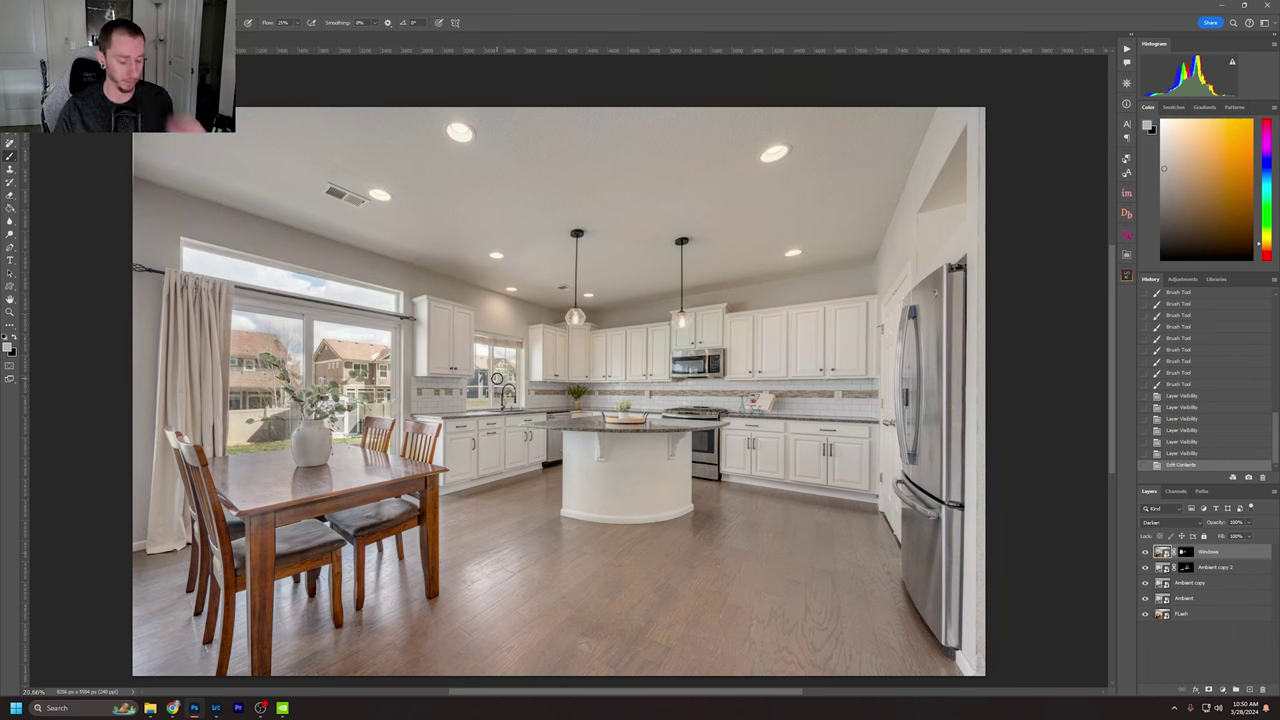
pyautogui.hotkey('ctrl', 'z')
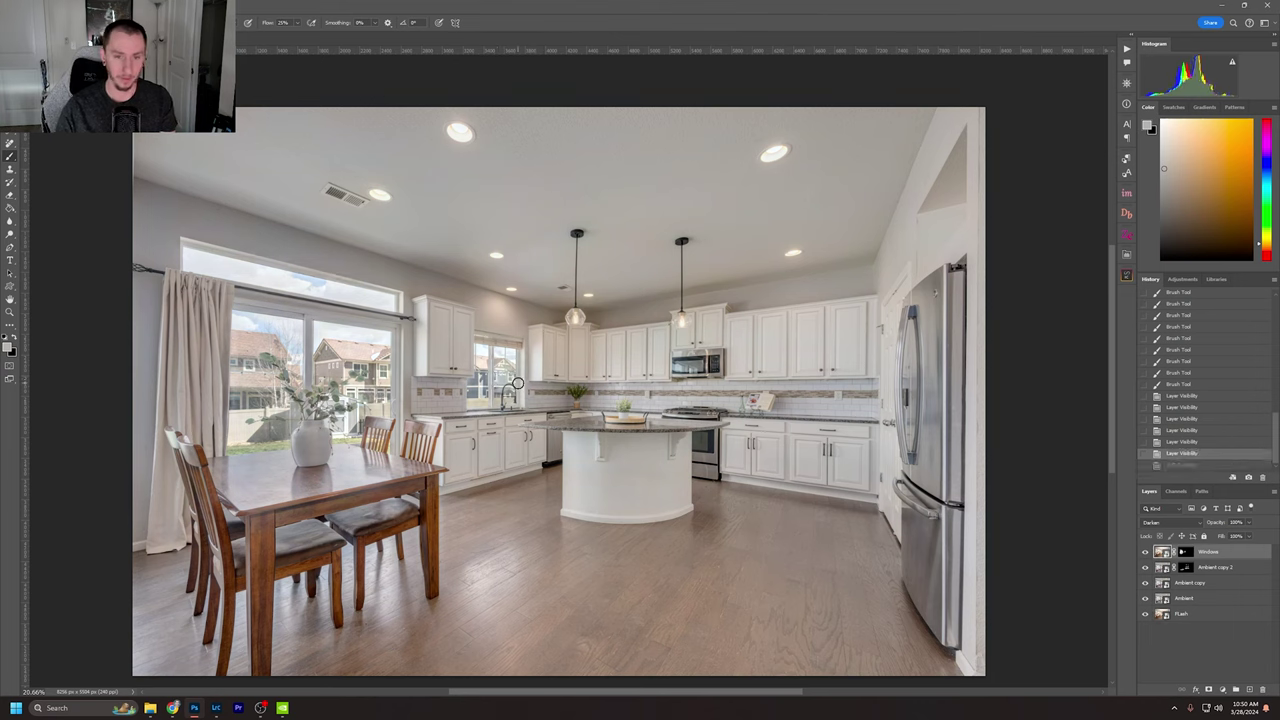
pyautogui.click(1186, 465)
pyautogui.click(1189, 455)
pyautogui.click(1189, 466)
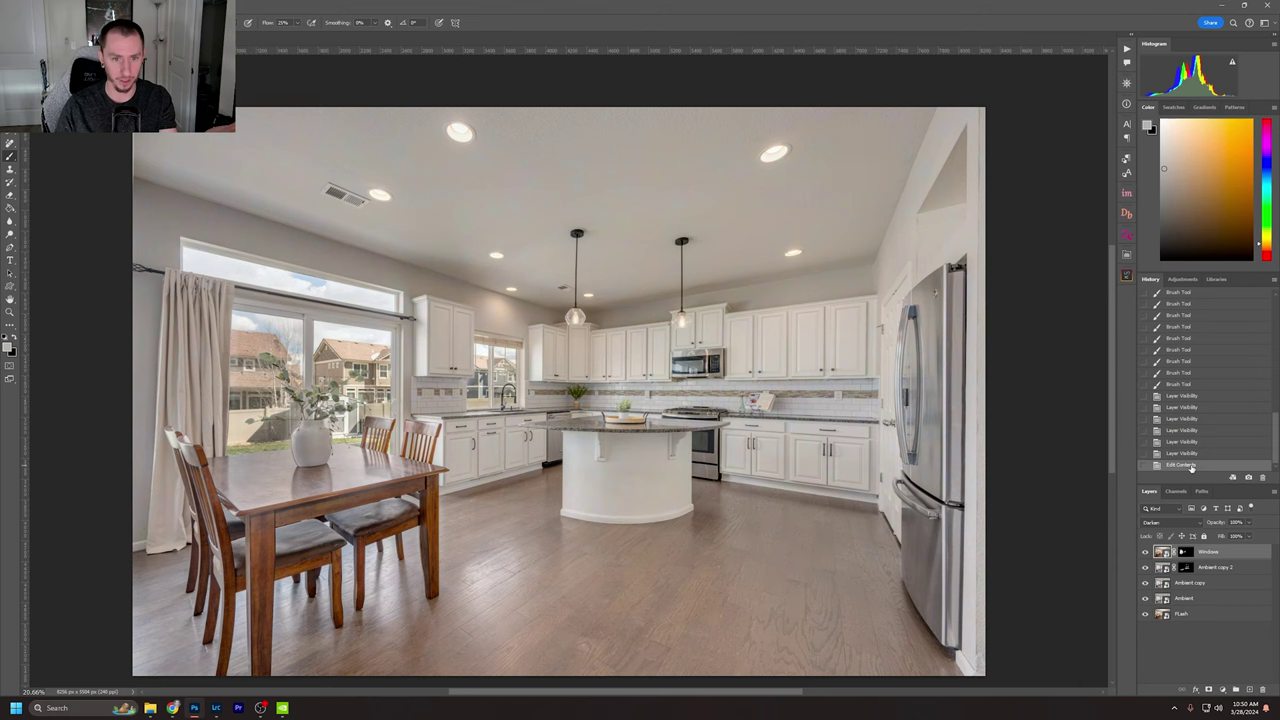
pyautogui.click(1187, 455)
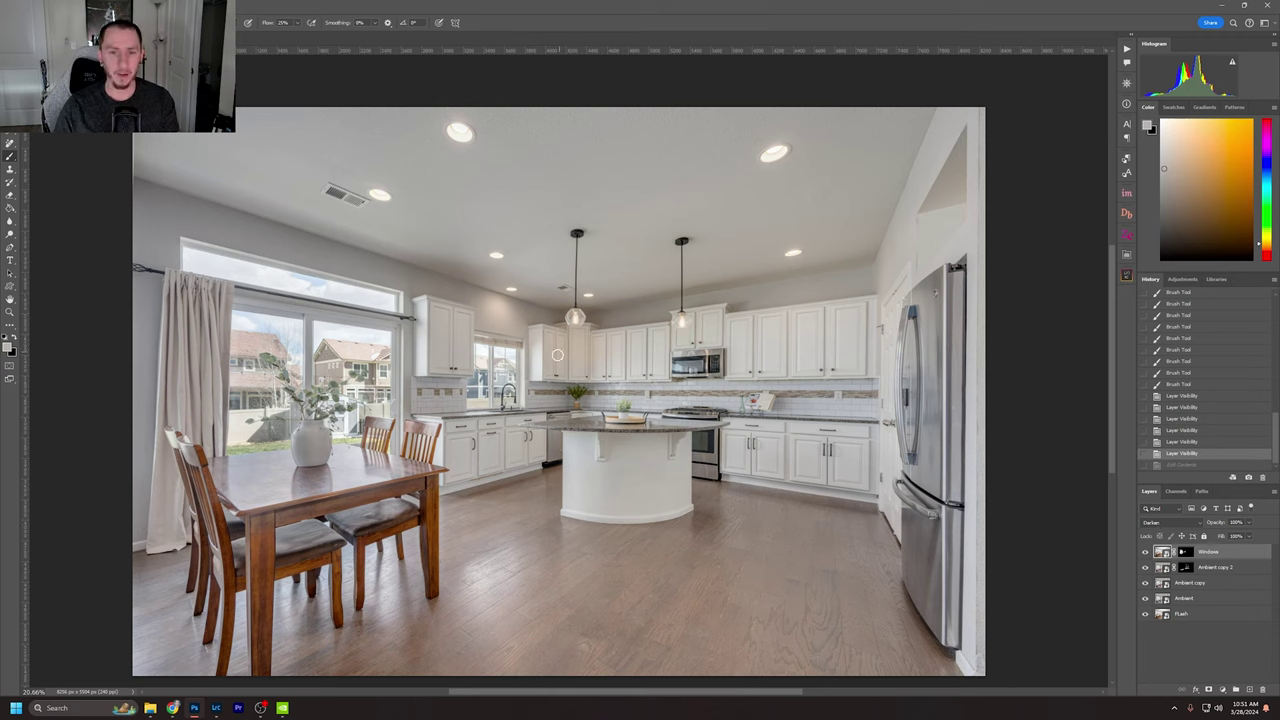
# Stamp all visible layers into a new merged layer above the Windows layer.
pyautogui.click(1197, 653)
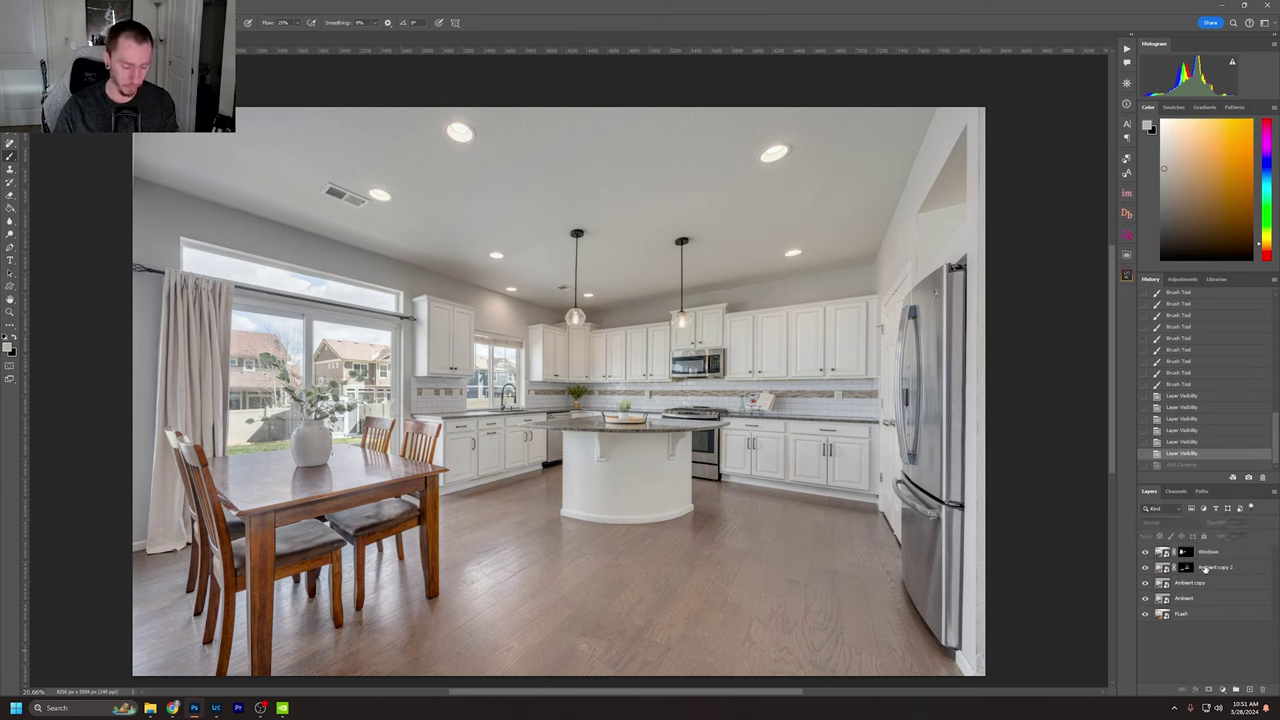
pyautogui.hotkey('ctrl', 'shift', 'alt', 'e')
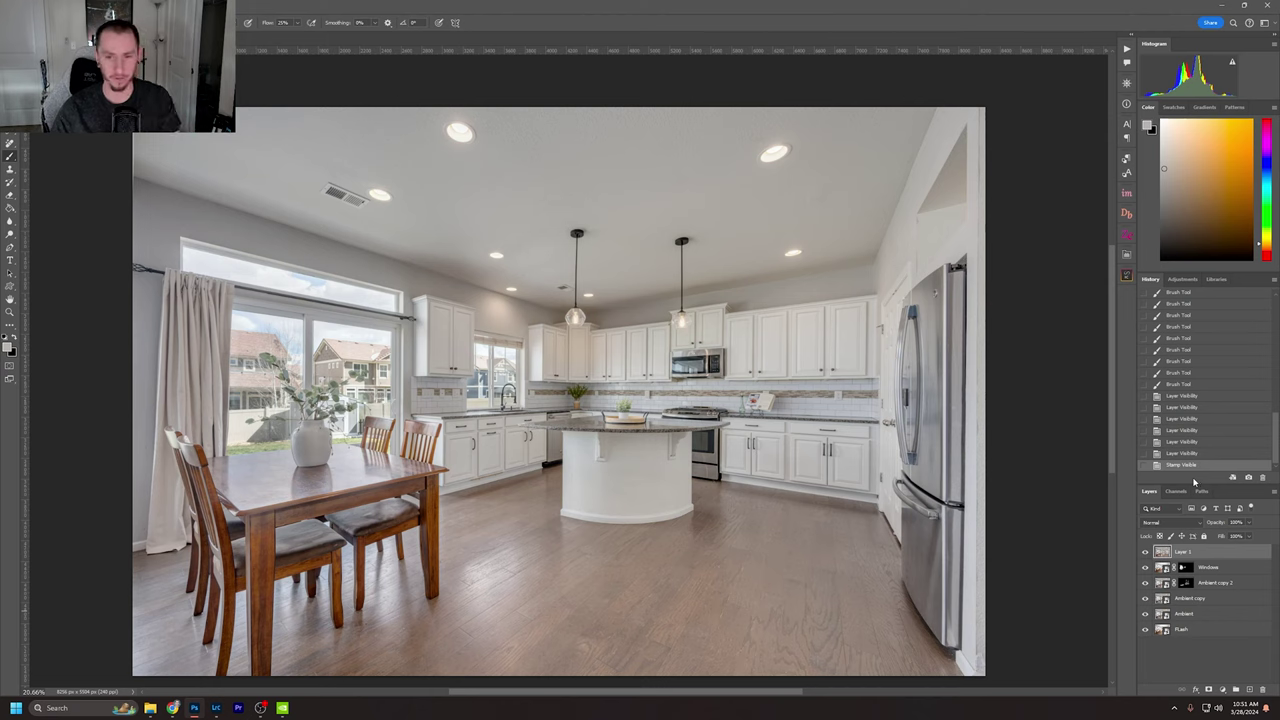
pyautogui.click(1234, 667)
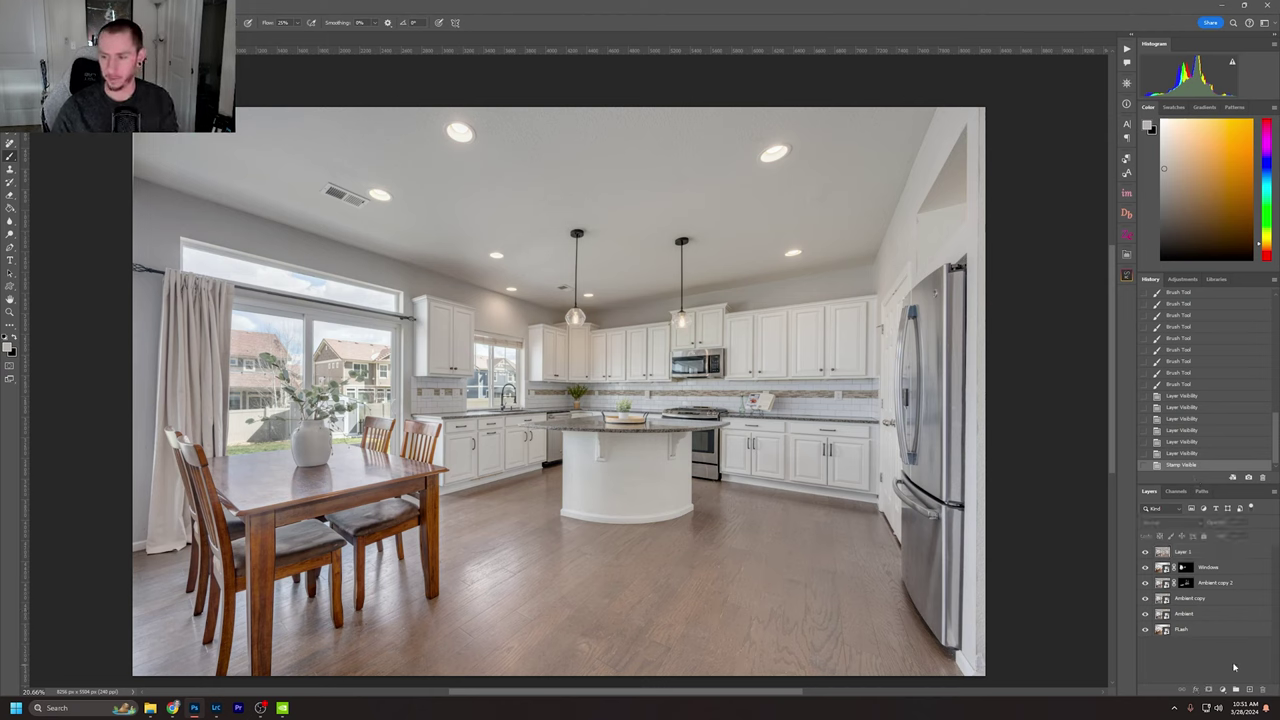
pyautogui.hotkey('ctrl', 'n')
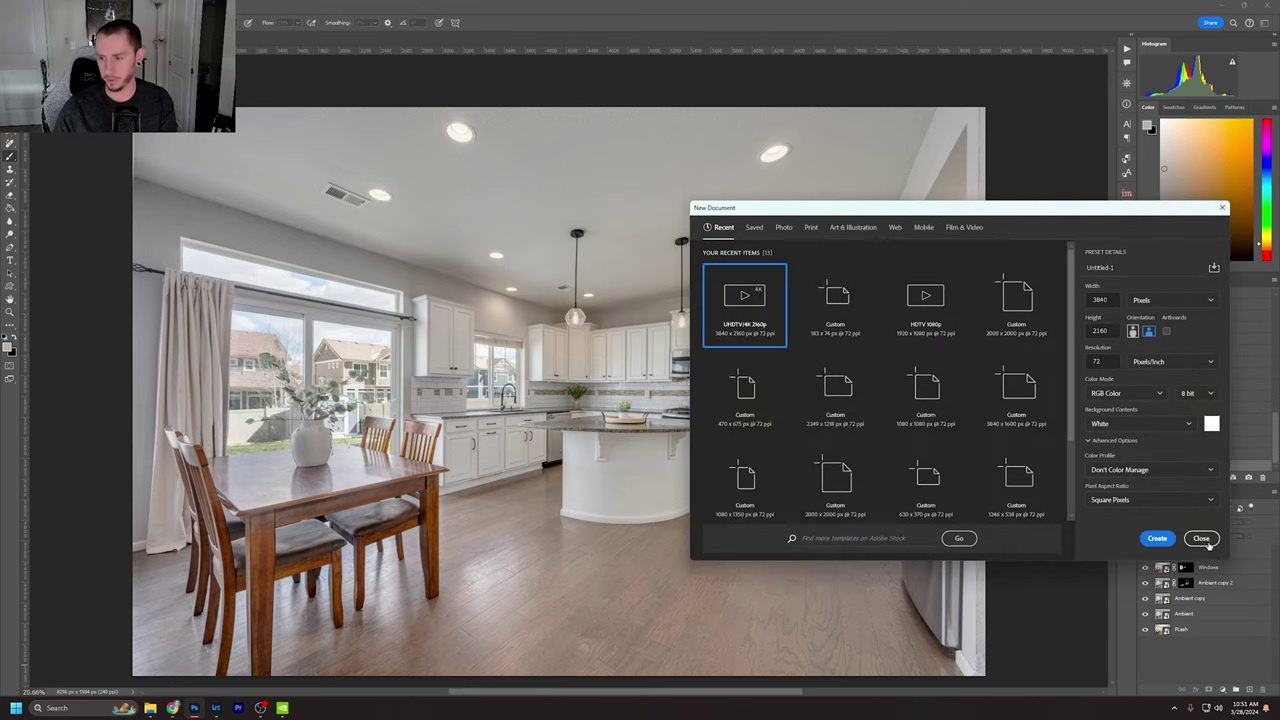
pyautogui.click(1202, 539)
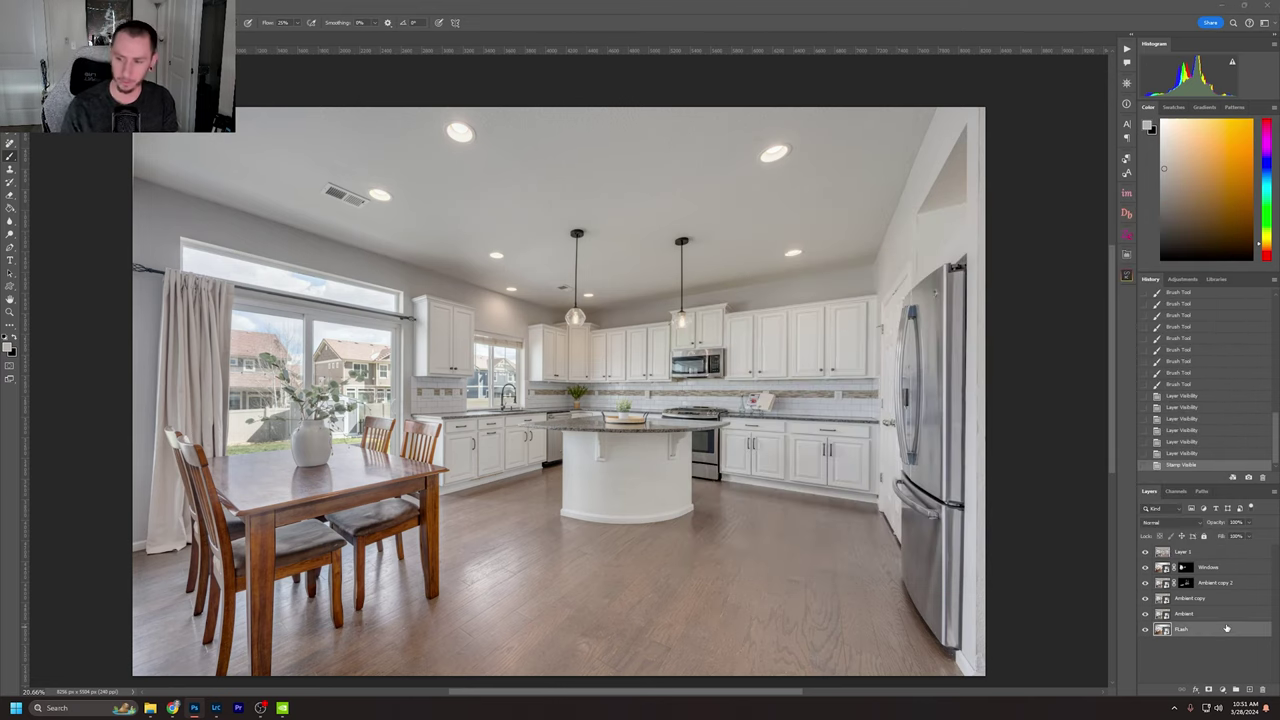
pyautogui.hotkey('ctrl', 'n')
pyautogui.click(1202, 539)
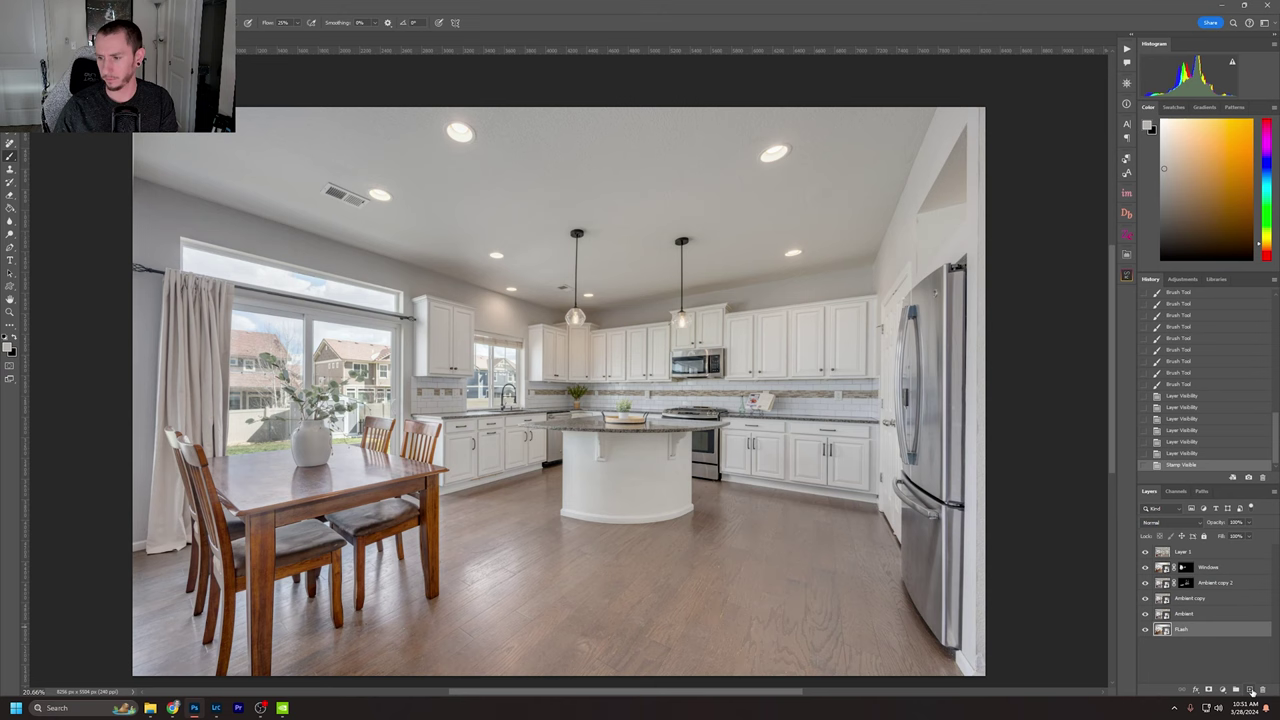
# Add an empty layer at the top of the layer stack and set its blend mode to Color.
pyautogui.click(1250, 690)
pyautogui.moveTo(1208, 648); pyautogui.dragTo(1207, 553)
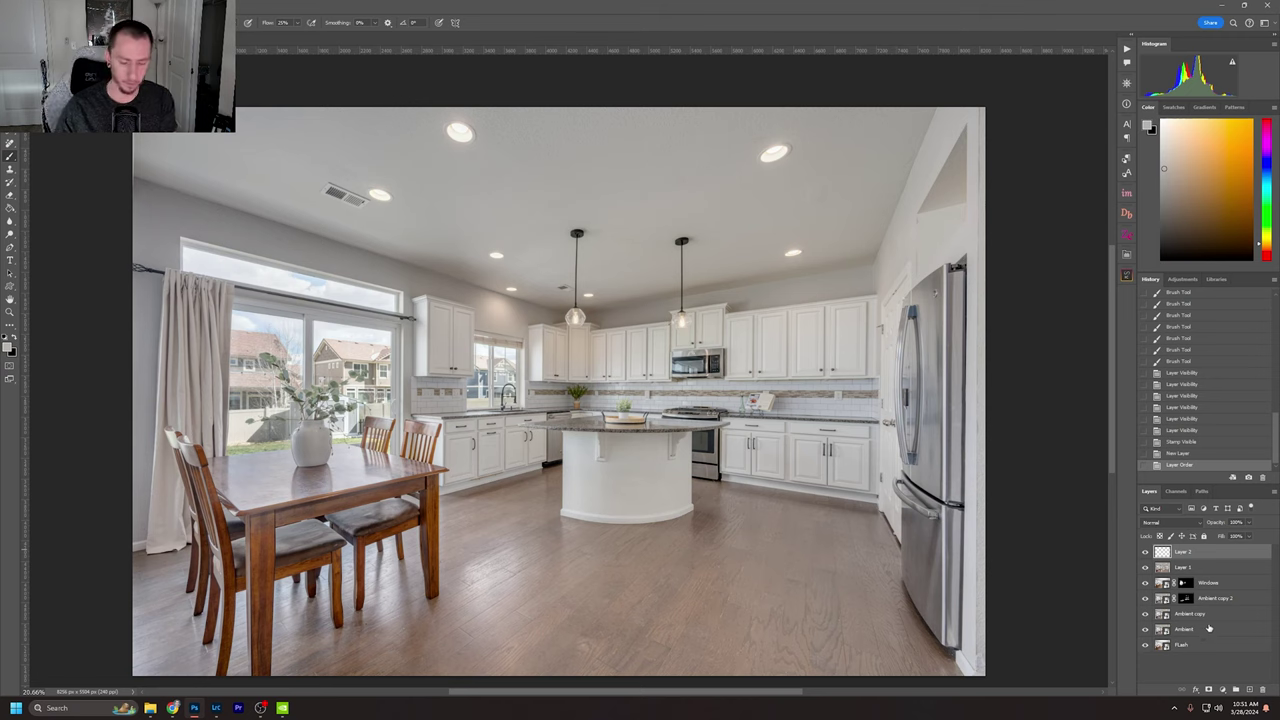
pyautogui.hotkey('ctrl', 'shift', 'n')
pyautogui.click(1037, 256)
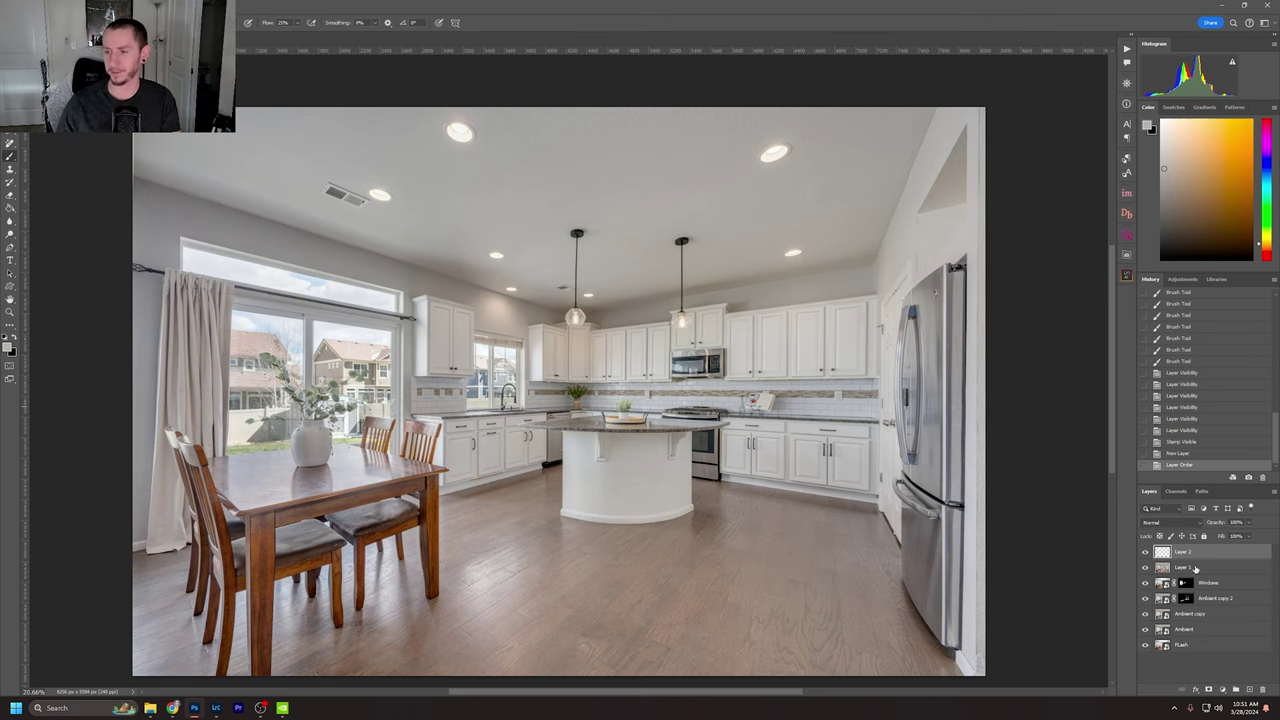
pyautogui.click(1172, 521)
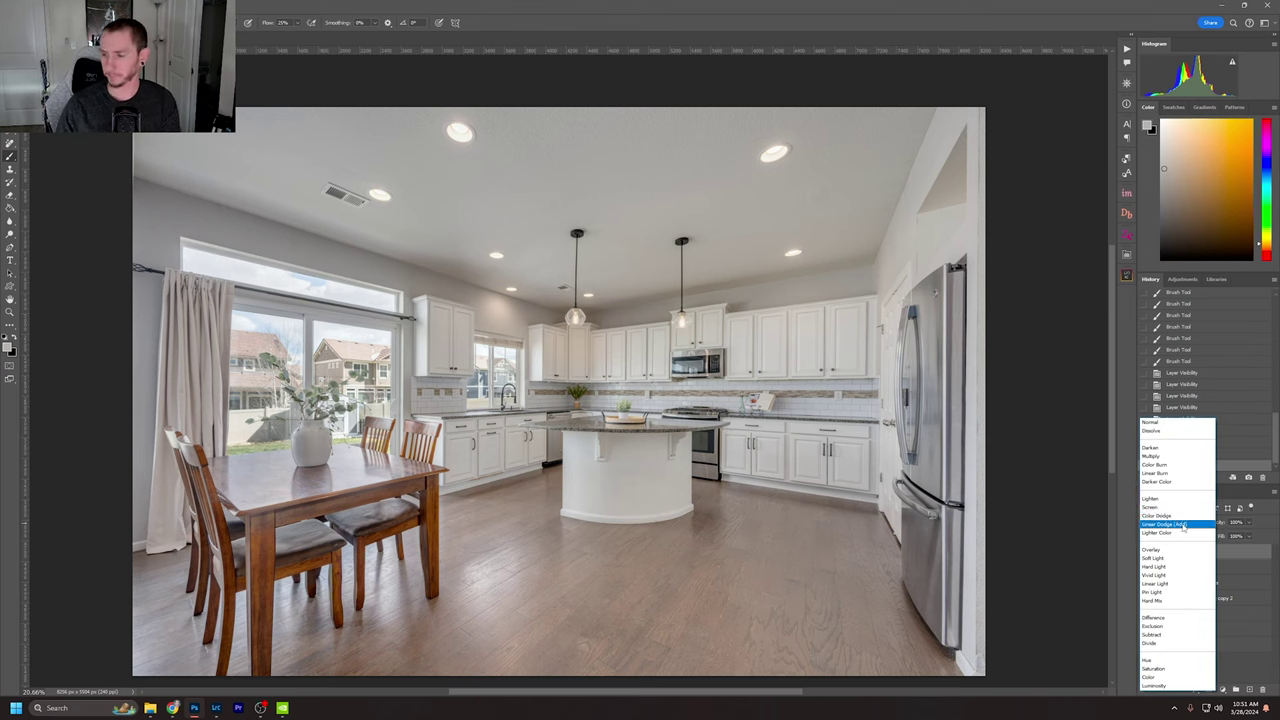
pyautogui.click(1174, 678)
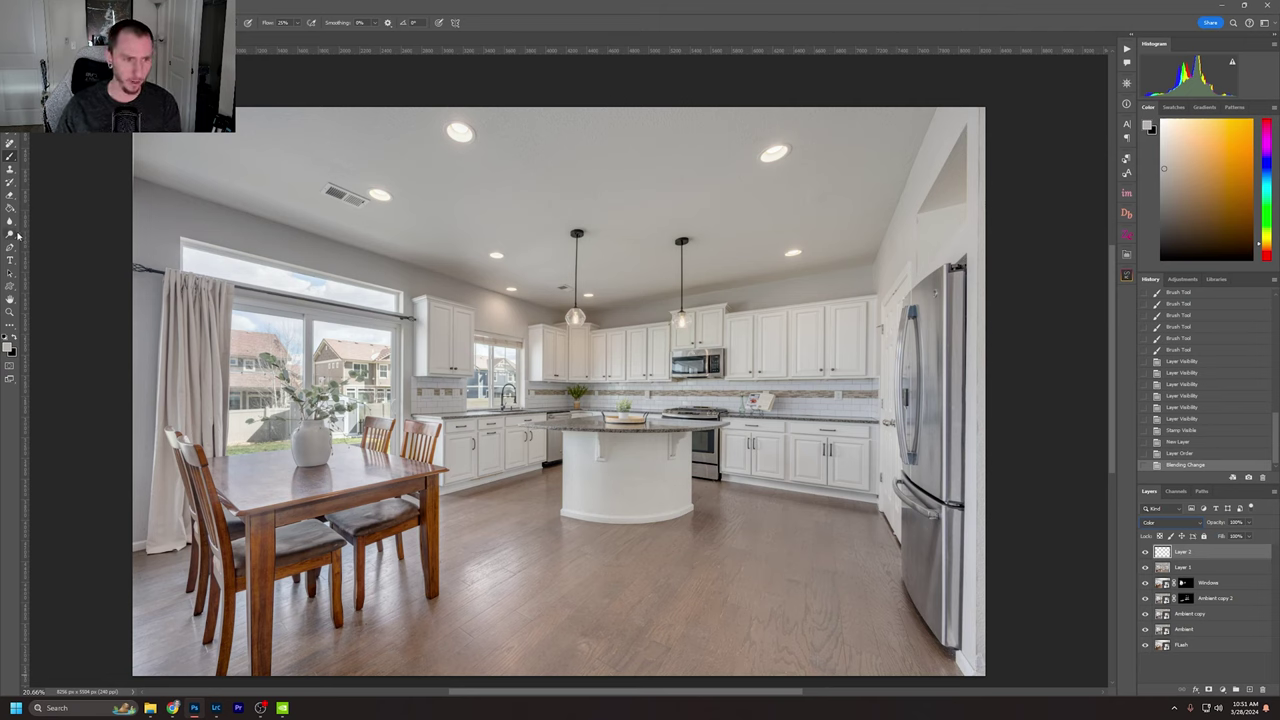
# Sample a neutral light gray and brush it at 25% flow on the Color layer over the upper cabinets between the sink window and microwave.
pyautogui.press('i')
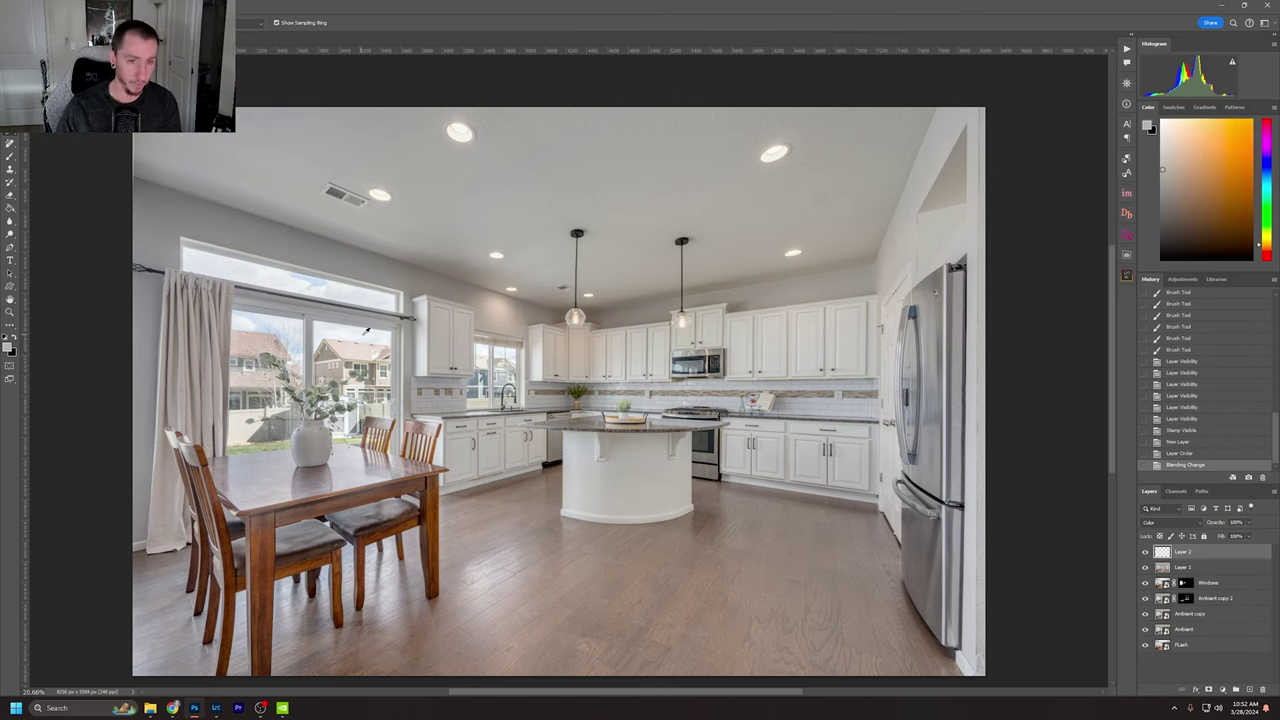
pyautogui.press('b')
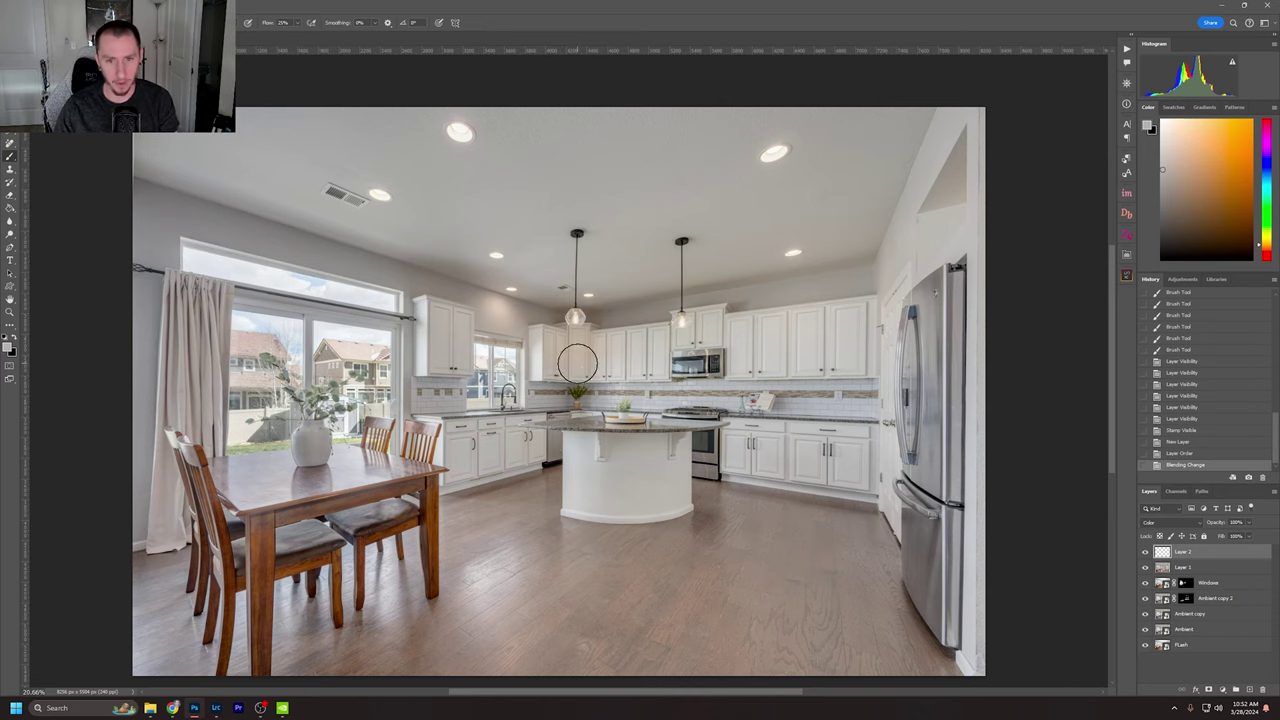
pyautogui.scroll(6, 577, 362)
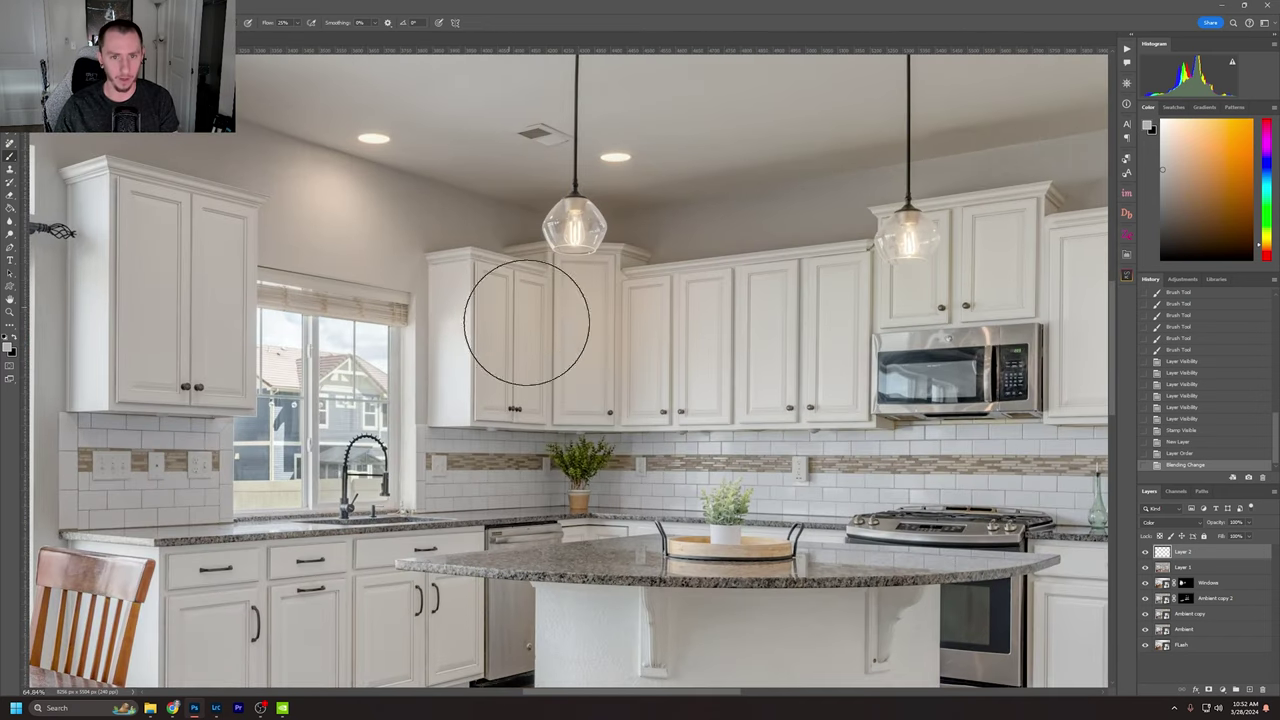
pyautogui.moveTo(527, 322)
pyautogui.mouseDown()
pyautogui.moveTo(620, 337)
pyautogui.moveTo(457, 251)
pyautogui.moveTo(600, 355)
pyautogui.mouseUp()
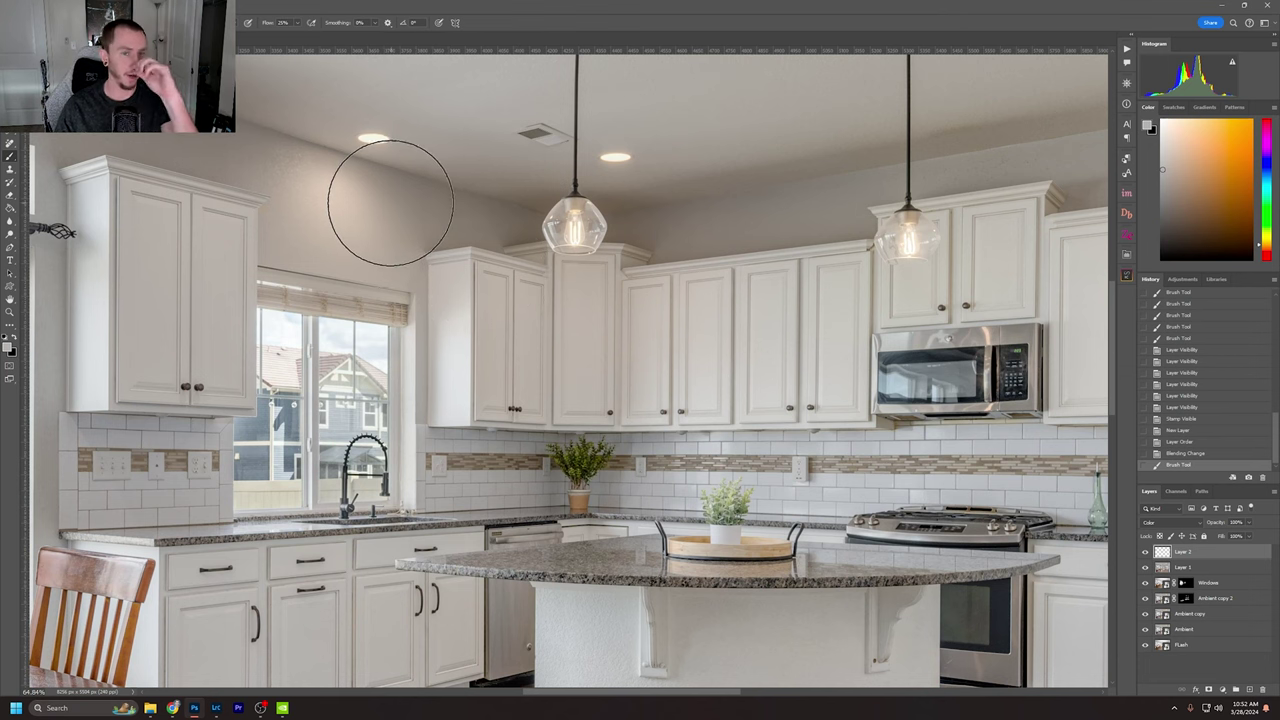
pyautogui.click(720, 312)
pyautogui.click(638, 338)
pyautogui.click(886, 300)
pyautogui.click(710, 342)
pyautogui.click(860, 358)
pyautogui.click(814, 306)
pyautogui.click(823, 334)
pyautogui.click(823, 363)
pyautogui.click(763, 372)
pyautogui.click(563, 366)
pyautogui.click(650, 322)
# Brush the neutral gray over the cabinet beside the sink window, the lower cabinets and the remaining back-wall cabinets.
pyautogui.click(237, 371)
pyautogui.click(268, 625)
pyautogui.click(480, 621)
pyautogui.click(360, 626)
pyautogui.hscroll(10, 399, 249)
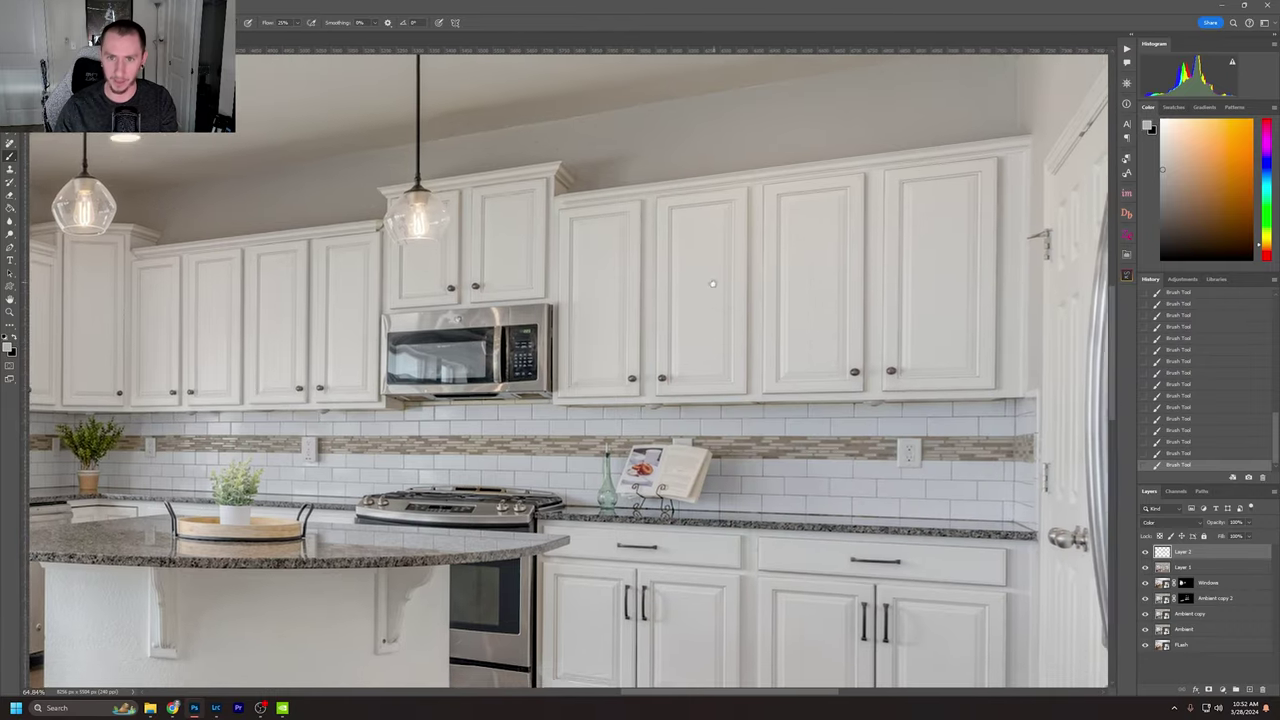
pyautogui.scroll(2, 712, 283)
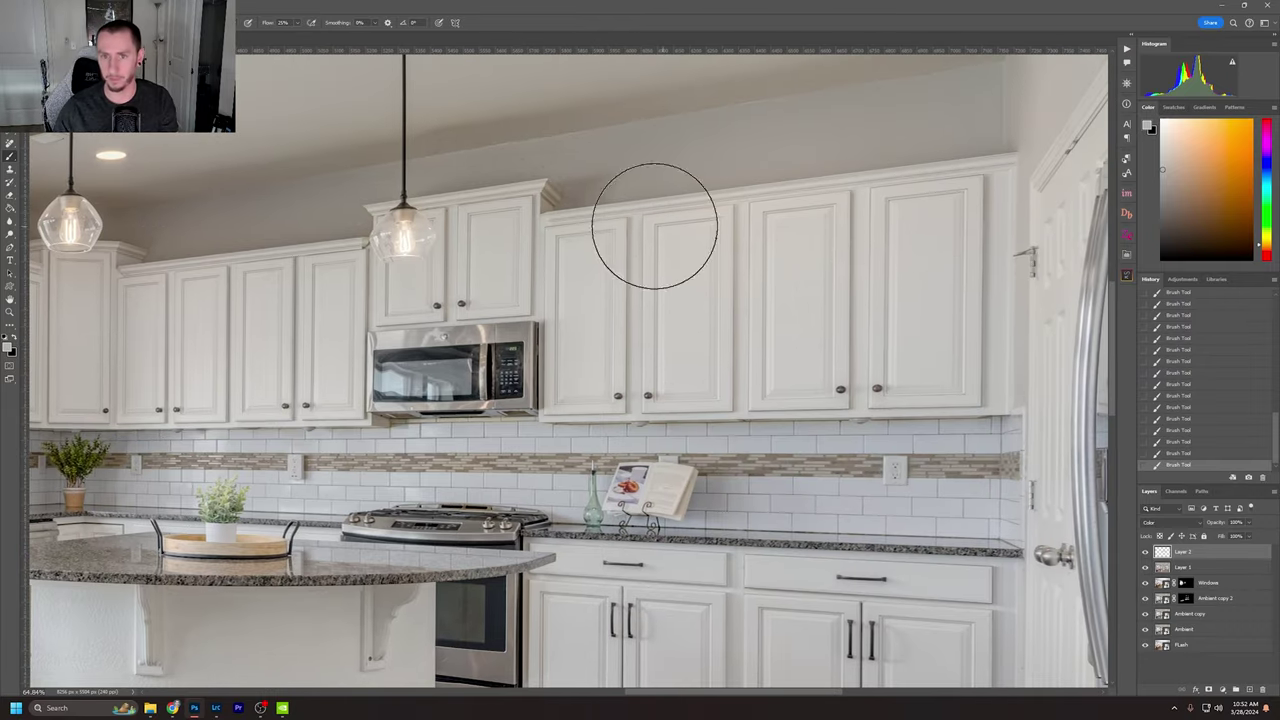
pyautogui.scroll(-4, 637, 332)
pyautogui.moveTo(435, 360); pyautogui.dragTo(707, 328)
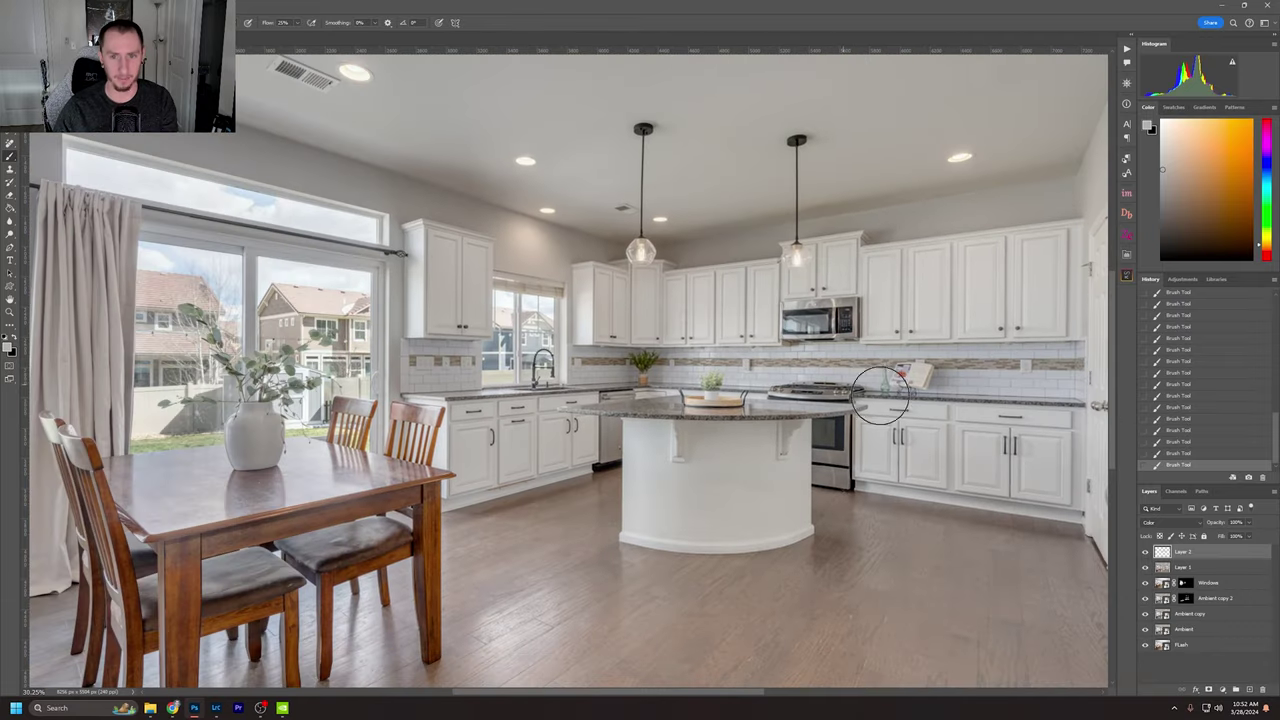
# Check the Color layer on and off, and touch up the corner upper cabinets and the lower cabinets beside the stove.
pyautogui.click(1146, 553)
pyautogui.click(1146, 553)
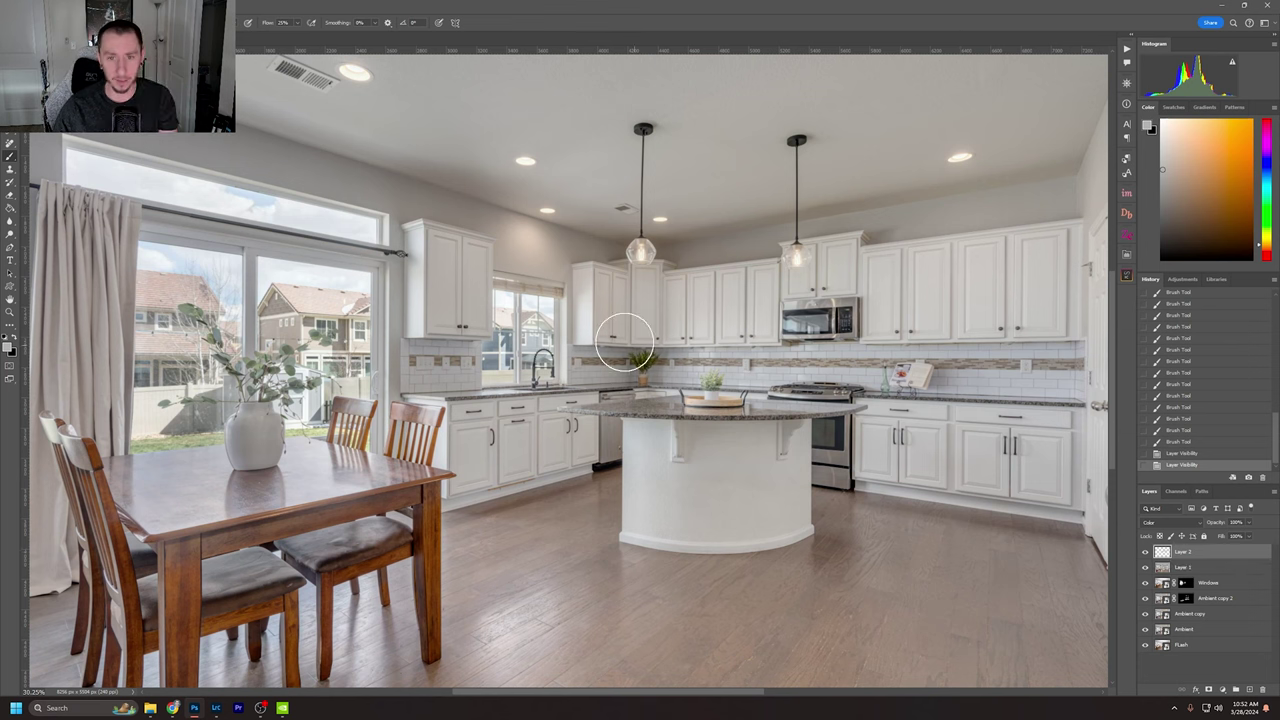
pyautogui.click(605, 338)
pyautogui.click(607, 342)
pyautogui.click(951, 457)
pyautogui.click(973, 466)
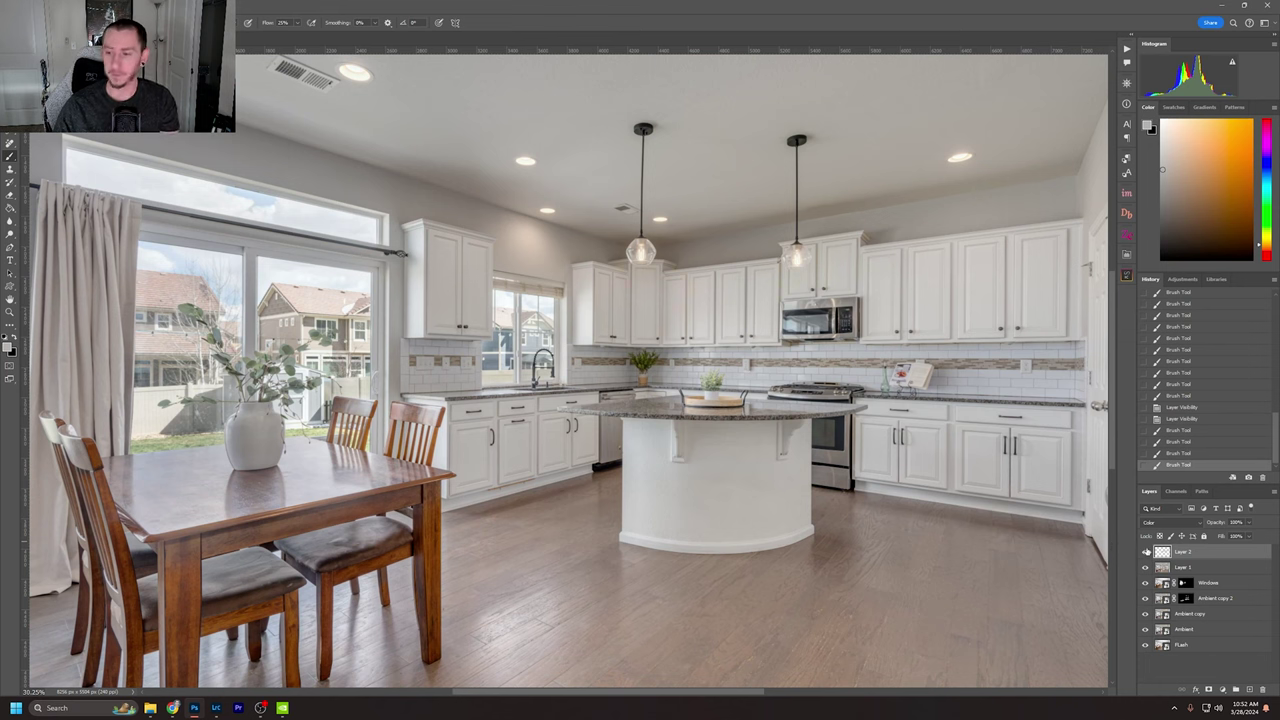
# Toggle the Color layer's visibility repeatedly to compare the cabinets before and after the color correction.
pyautogui.click(1146, 553)
pyautogui.click(1146, 553)
pyautogui.click(1146, 553)
pyautogui.click(1146, 553)
pyautogui.click(1146, 553)
pyautogui.click(1146, 553)
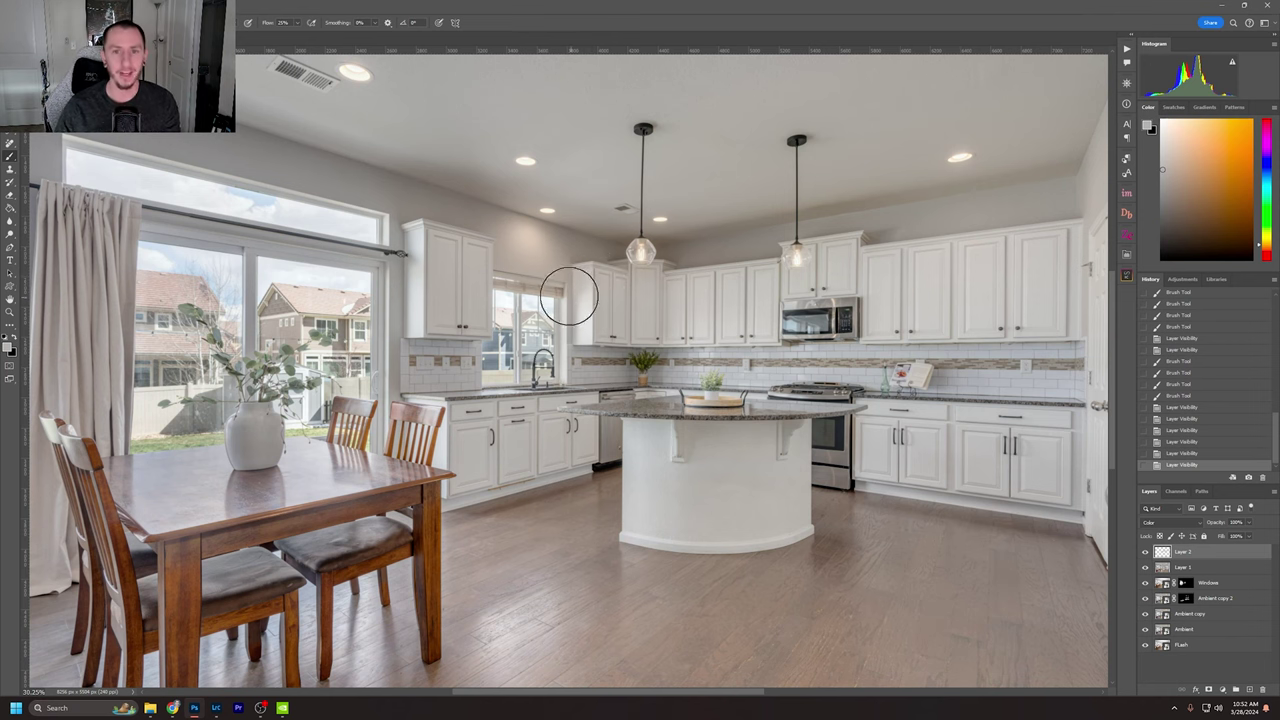
# Sample a neutral gray from the ceiling beyond the air vent and brush it at 25% flow over the ceiling, adjusting the brush size.
pyautogui.press('i')
pyautogui.scroll(3, 620, 158)
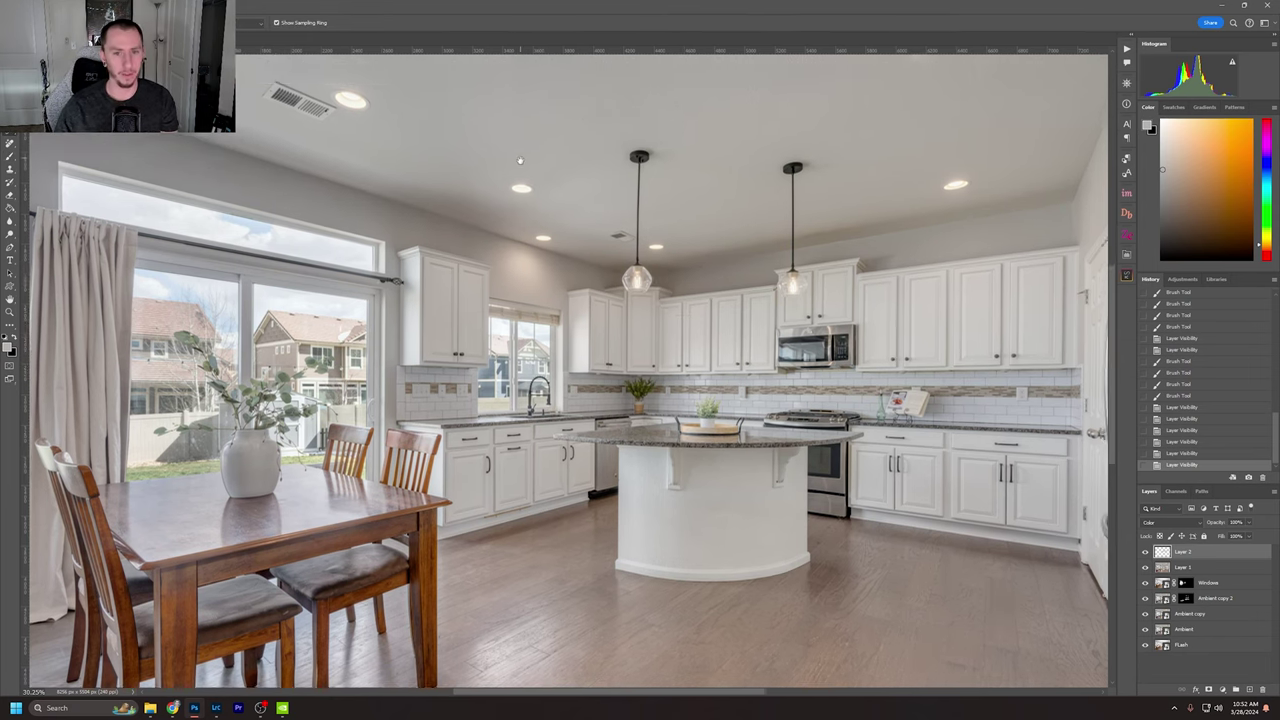
pyautogui.scroll(-2, 507, 185)
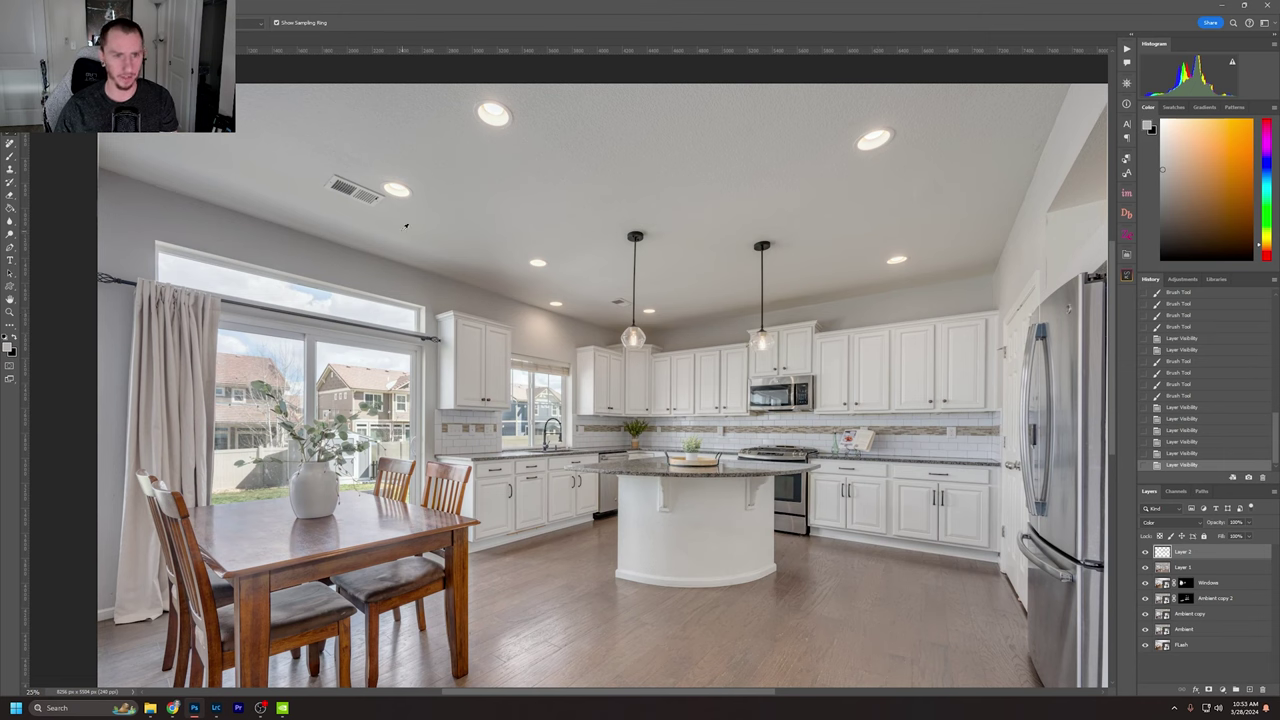
pyautogui.click(328, 93)
pyautogui.press('b')
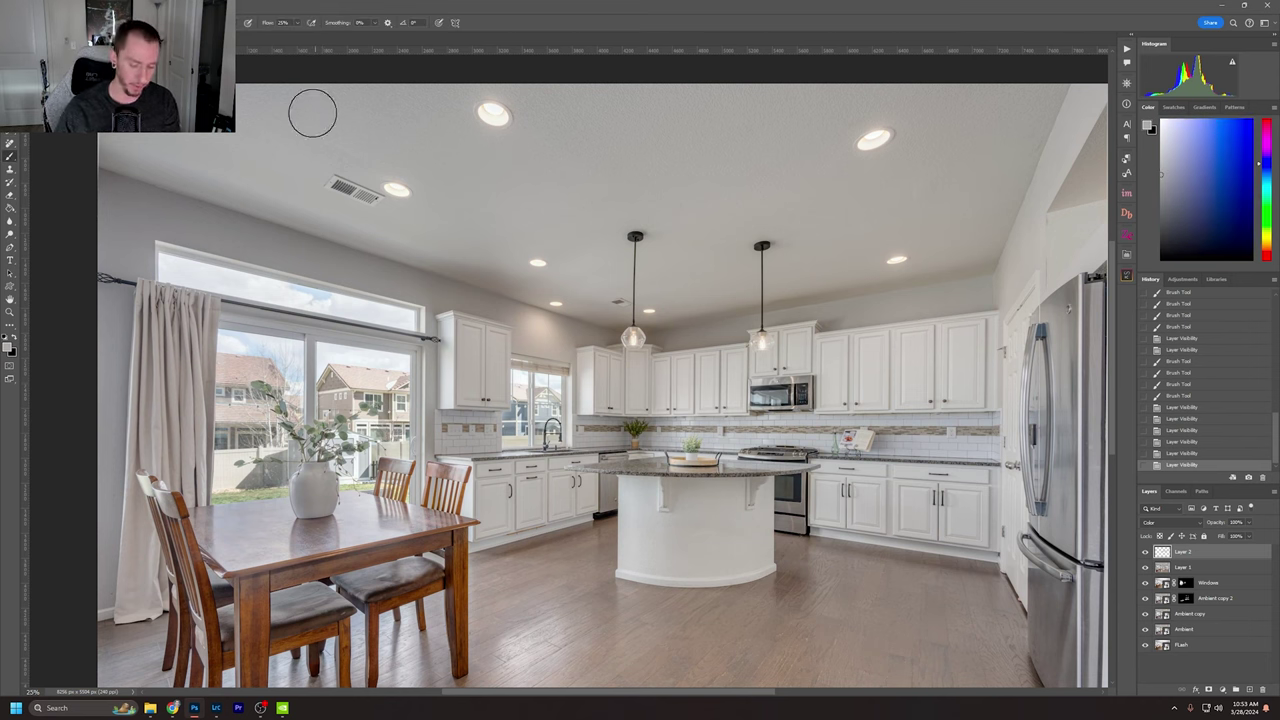
pyautogui.moveTo(217, 146)
pyautogui.mouseDown()
pyautogui.moveTo(380, 237)
pyautogui.moveTo(478, 253)
pyautogui.moveTo(409, 300)
pyautogui.moveTo(471, 289)
pyautogui.moveTo(602, 322)
pyautogui.moveTo(480, 306)
pyautogui.moveTo(657, 314)
pyautogui.moveTo(703, 300)
pyautogui.moveTo(598, 320)
pyautogui.moveTo(669, 331)
pyautogui.moveTo(525, 325)
pyautogui.moveTo(700, 330)
pyautogui.moveTo(678, 323)
pyautogui.moveTo(856, 281)
pyautogui.mouseUp()
pyautogui.press(']')
pyautogui.press(']')
pyautogui.press(']')
pyautogui.press(']')
pyautogui.press(']')
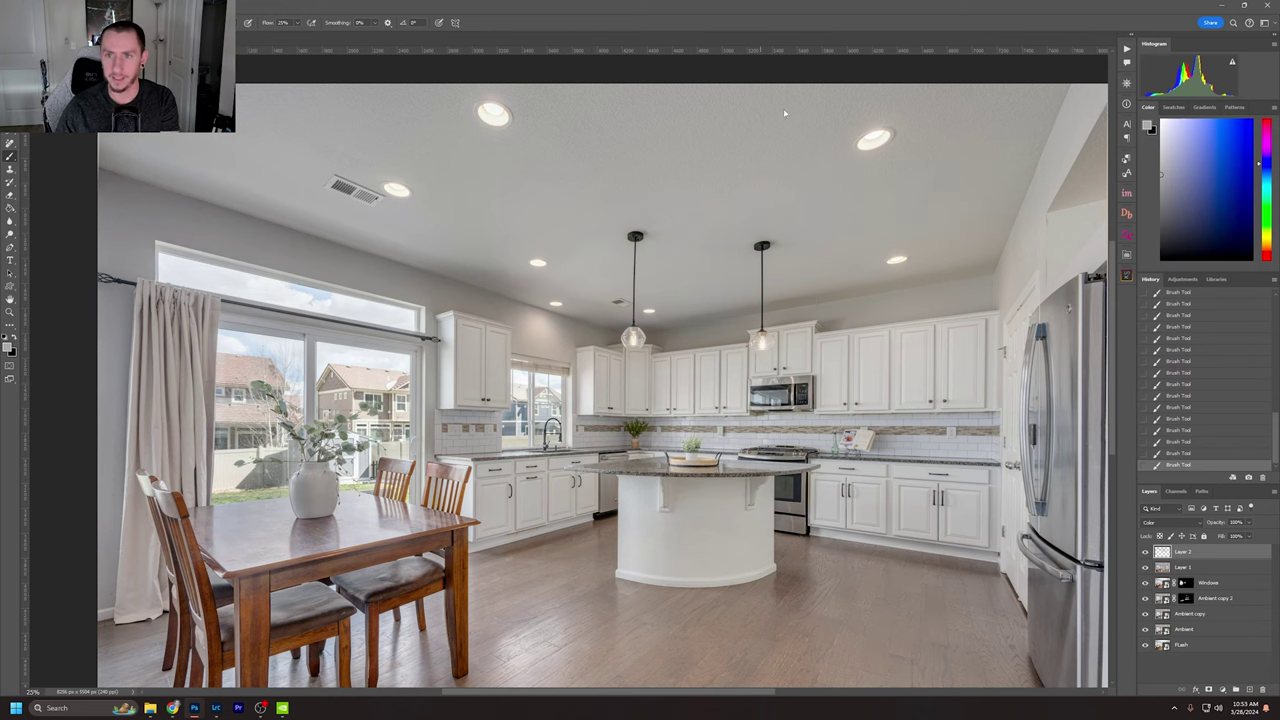
pyautogui.press('[')
pyautogui.press('[')
pyautogui.press('[')
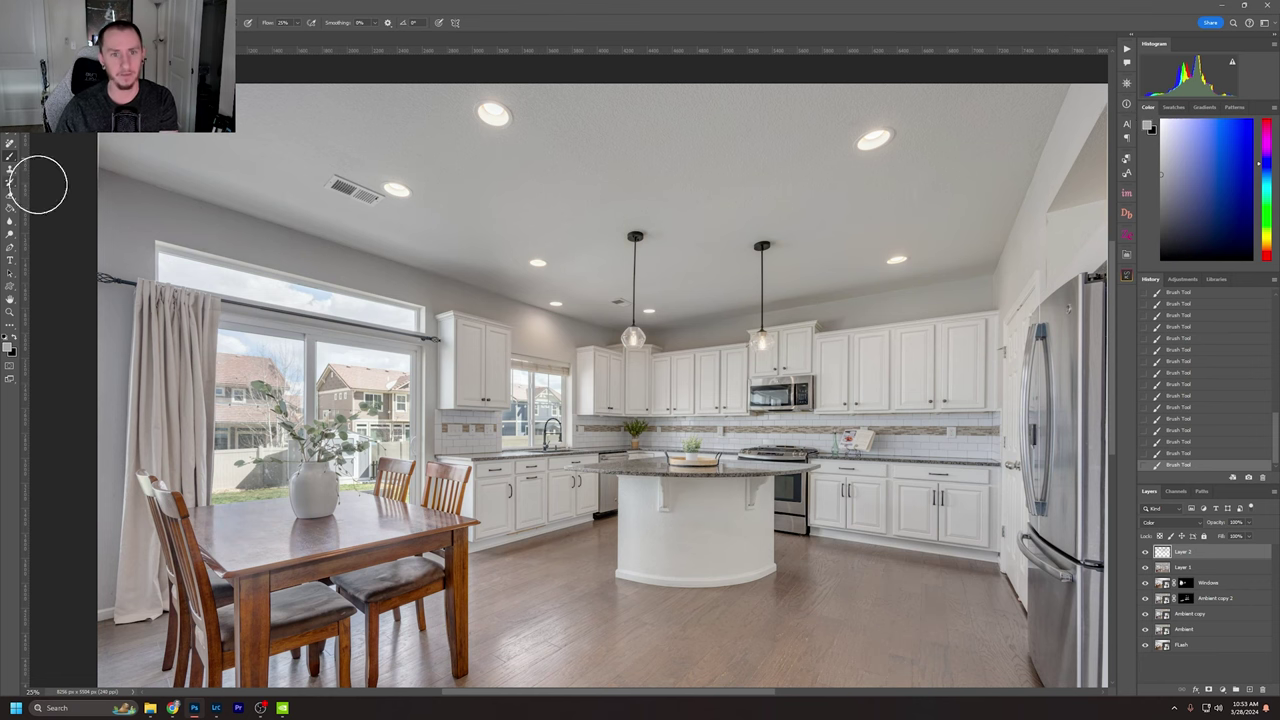
pyautogui.press(']')
pyautogui.press(']')
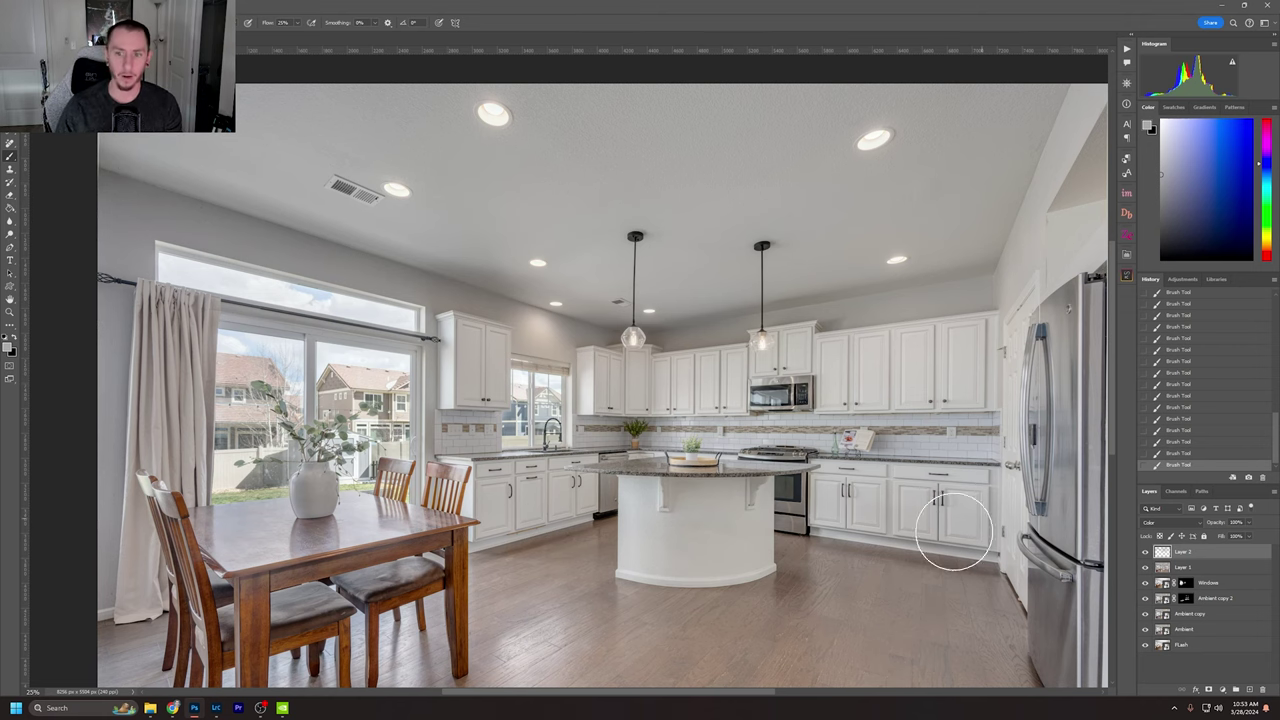
# Toggle the Color layer's visibility repeatedly to compare the ceiling and walls before and after the neutral gray painting.
pyautogui.click(1146, 553)
pyautogui.click(1146, 553)
pyautogui.click(1146, 553)
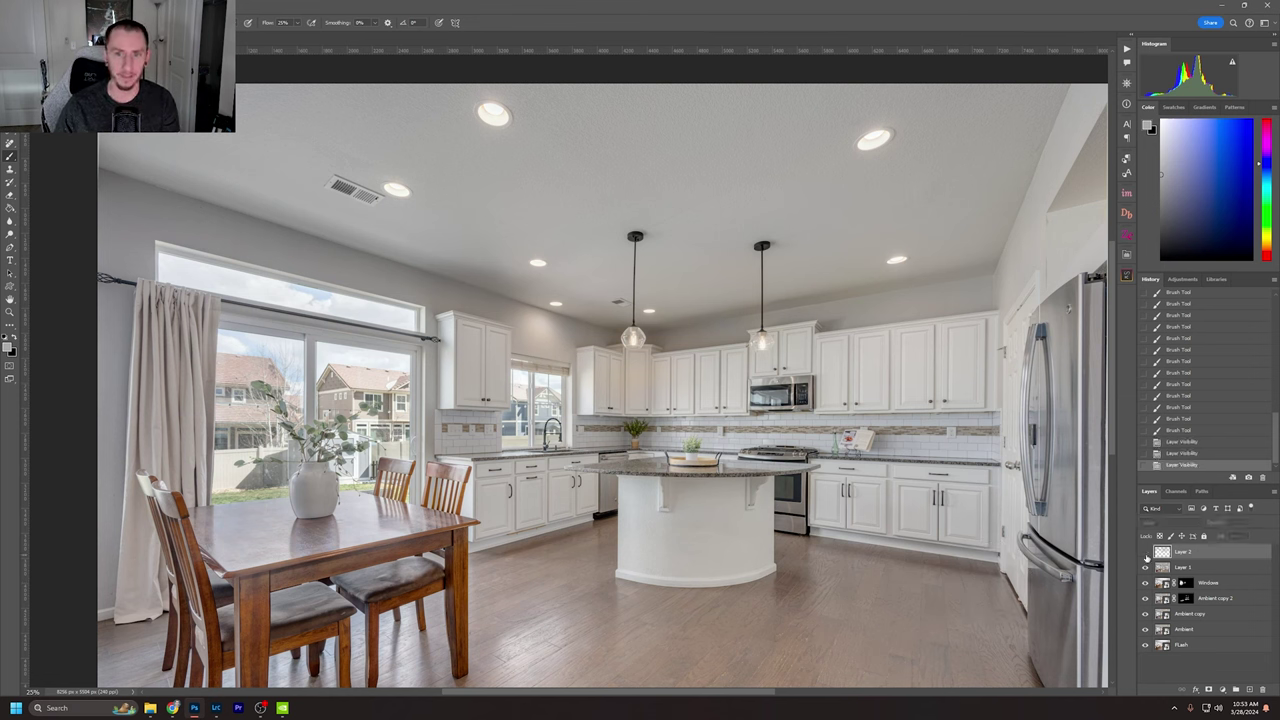
pyautogui.click(1146, 553)
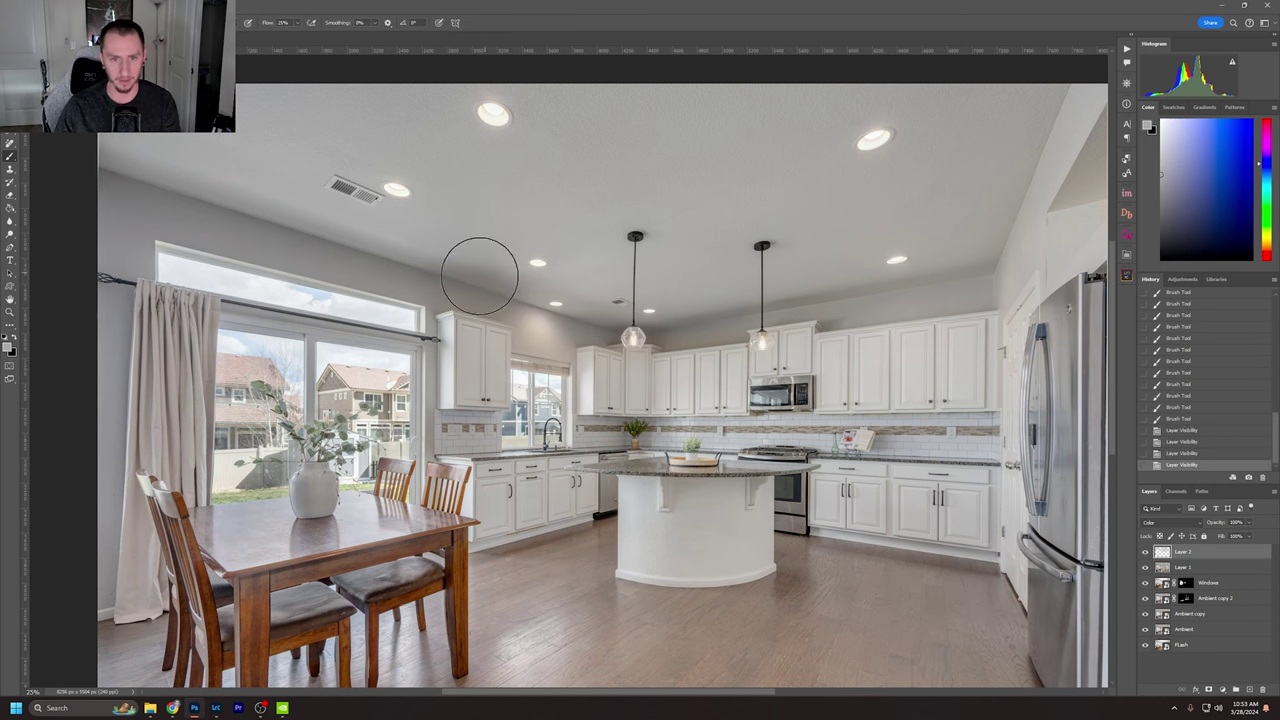
pyautogui.click(1146, 553)
pyautogui.click(1146, 553)
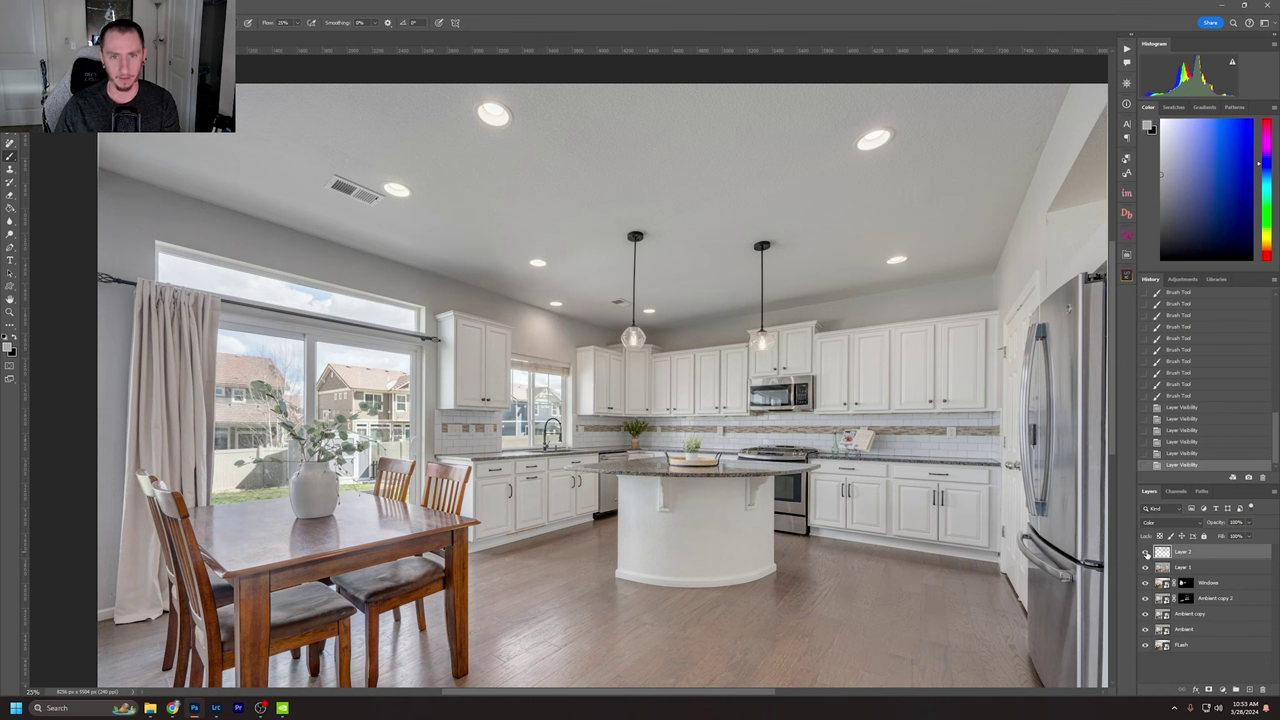
pyautogui.click(1146, 553)
pyautogui.click(1146, 553)
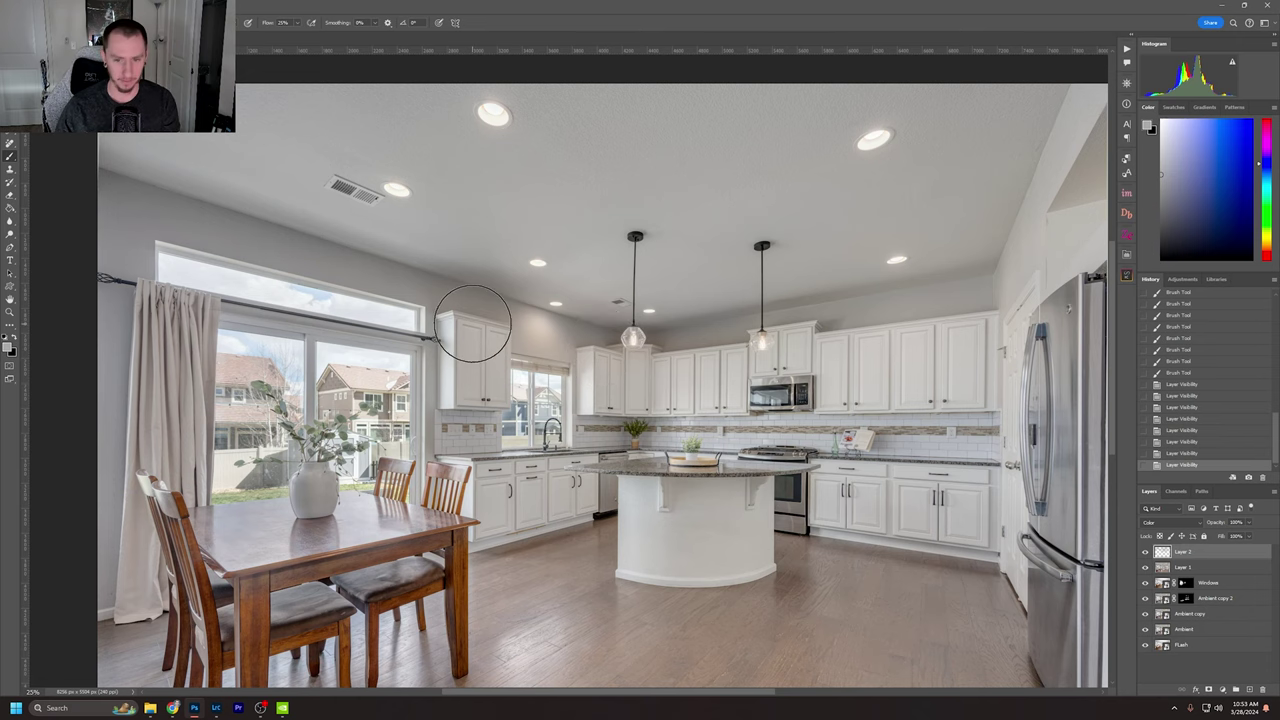
# Sample the wood brown from the table leg, brush it over the dining table and chairs, and check the Color layer on and off.
pyautogui.scroll(-3, 648, 465)
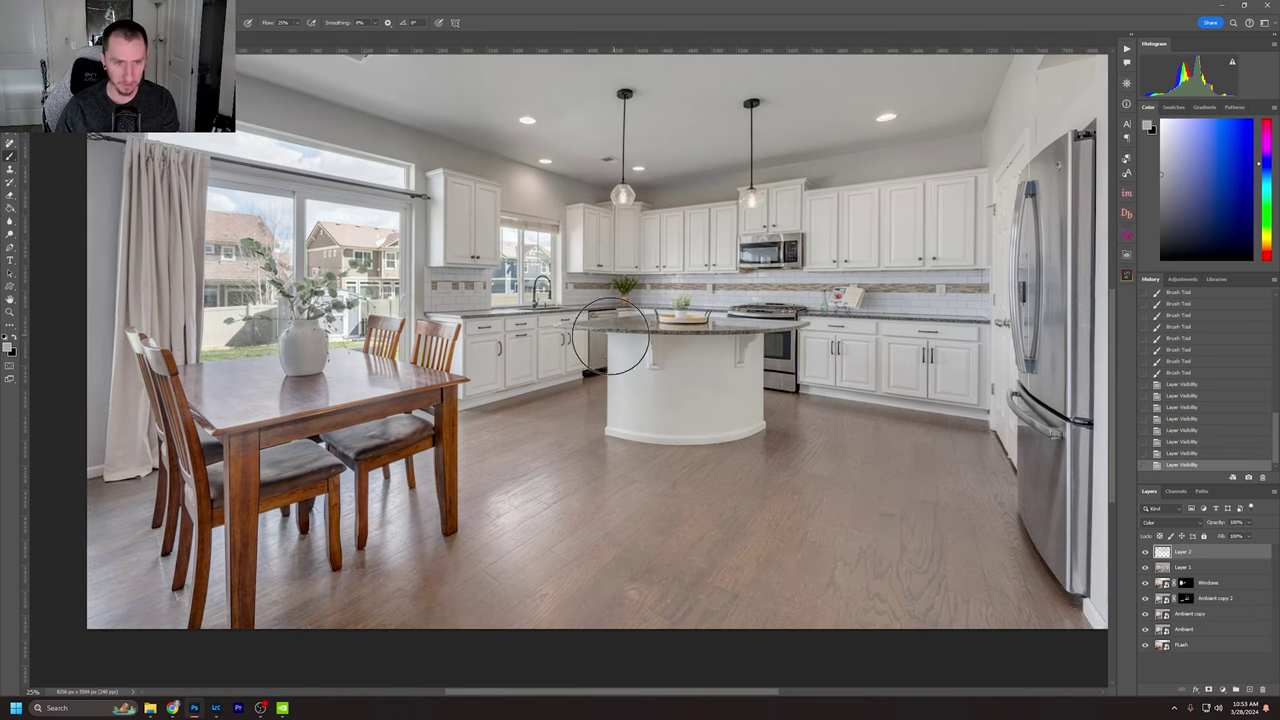
pyautogui.press('i')
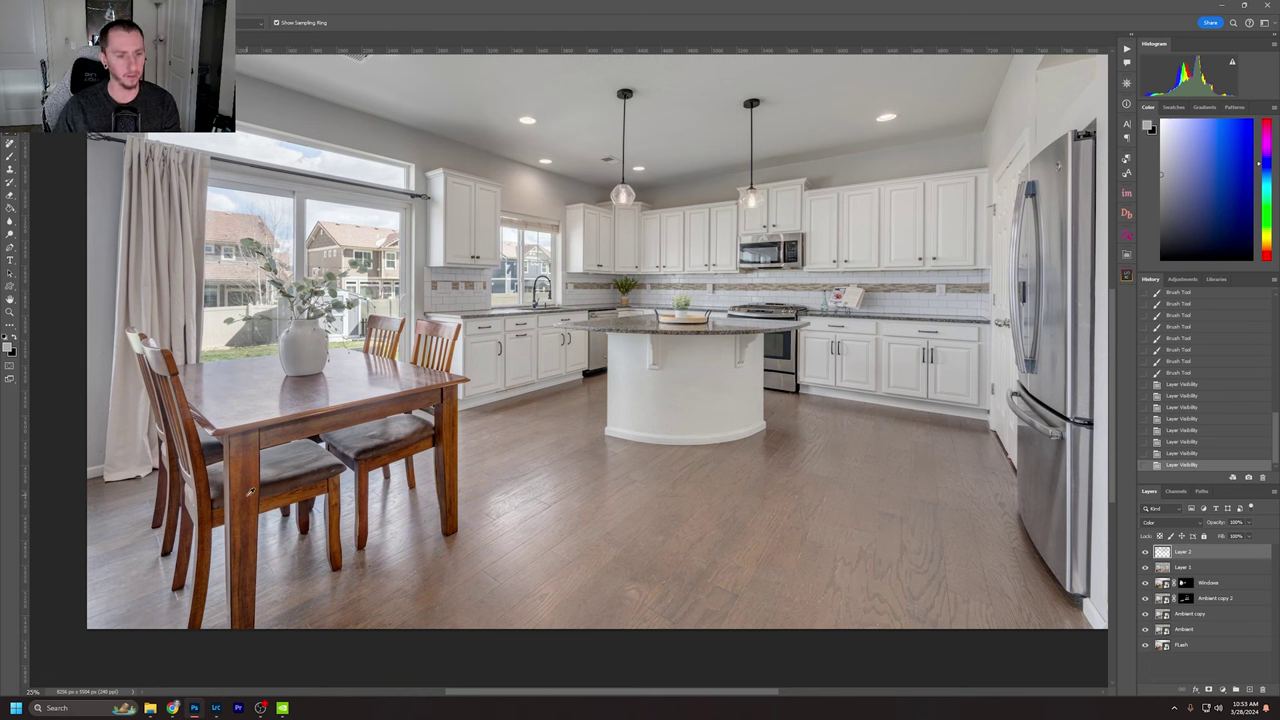
pyautogui.click(256, 484)
pyautogui.press('b')
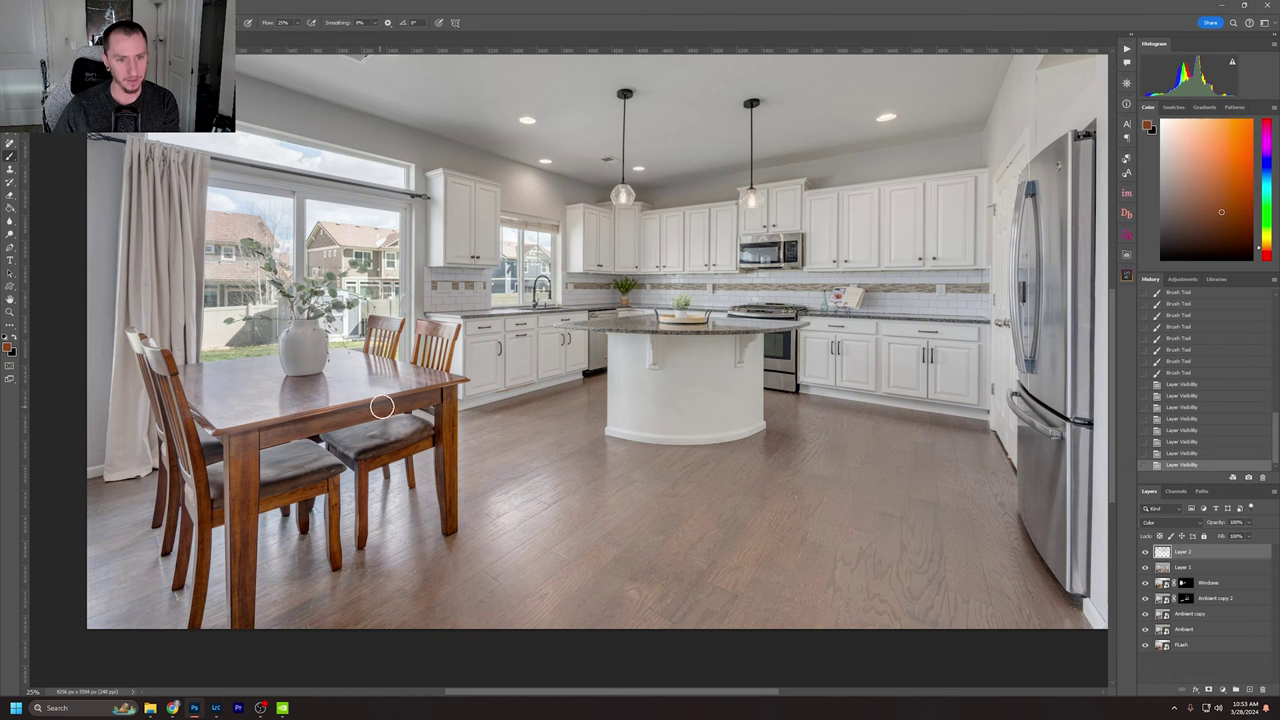
pyautogui.moveTo(248, 443)
pyautogui.mouseDown()
pyautogui.moveTo(419, 410)
pyautogui.moveTo(385, 387)
pyautogui.mouseUp()
pyautogui.click(167, 491)
pyautogui.click(1146, 552)
pyautogui.click(1146, 552)
pyautogui.click(1146, 552)
pyautogui.click(1146, 552)
# Flatten all layers into a single background and save the kitchen edit.
pyautogui.scroll(-3, 512, 367)
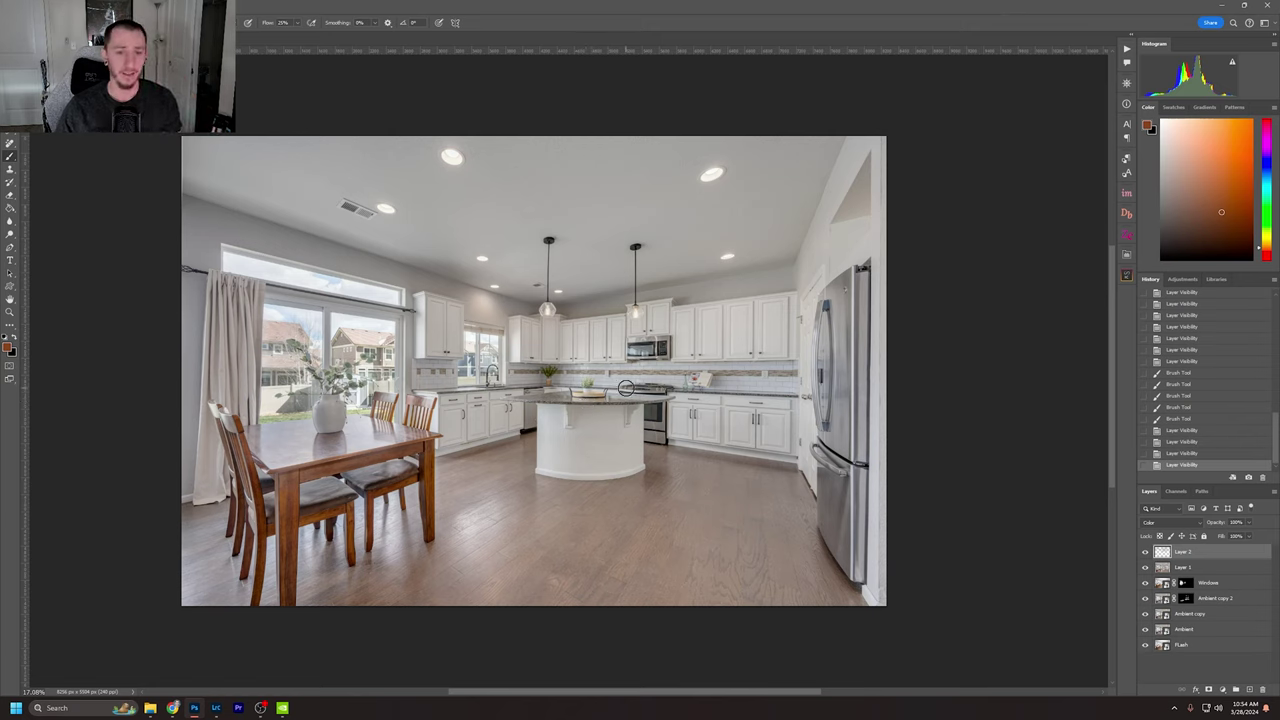
pyautogui.hotkey('shift', 'alt', 'n')
pyautogui.hotkey('ctrl', 'shift', 'alt', 'f')
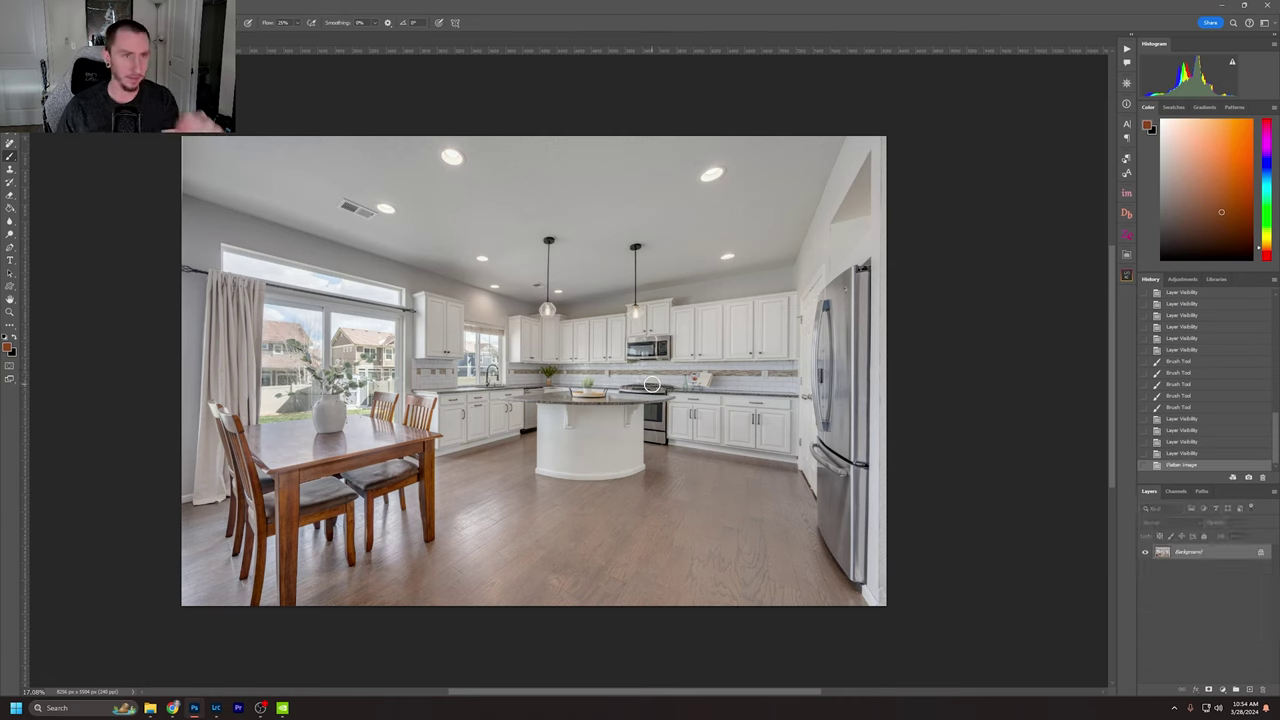
pyautogui.hotkey('ctrl', 's')
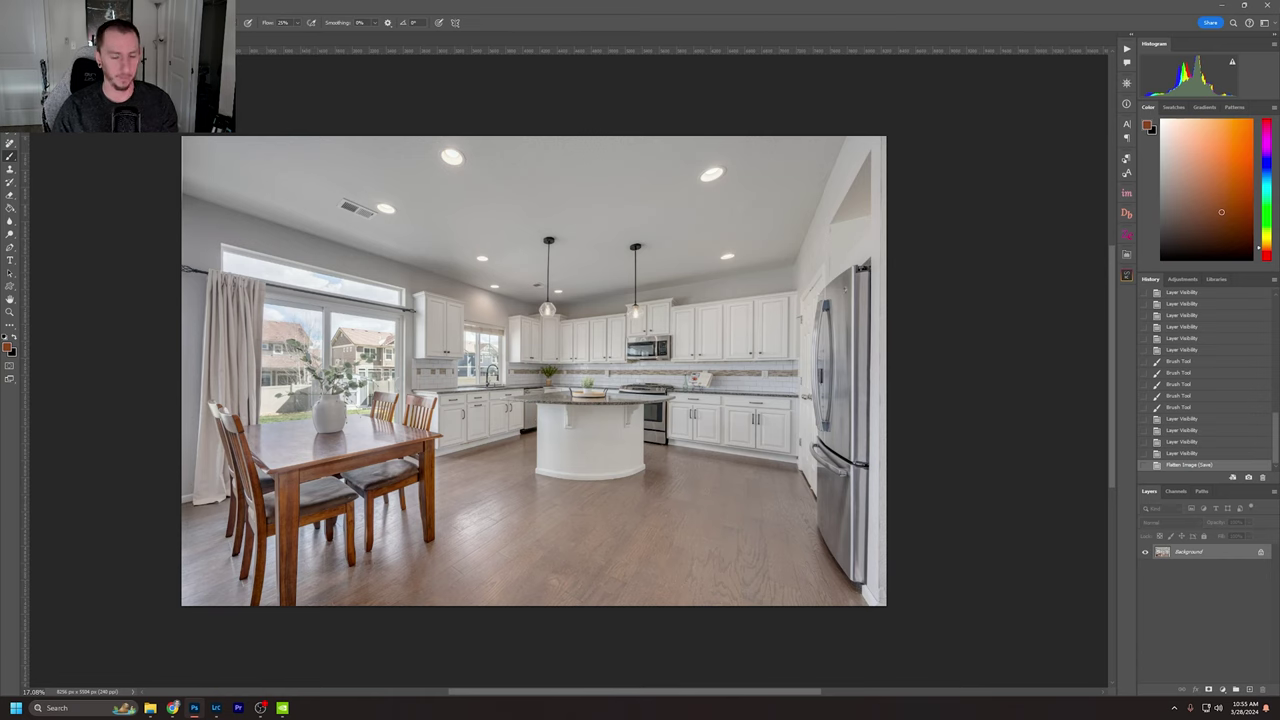
# Switch to Lightroom Classic, review the External Editing file format choices in Preferences, and close the dialog without changing anything.
pyautogui.click(216, 708)
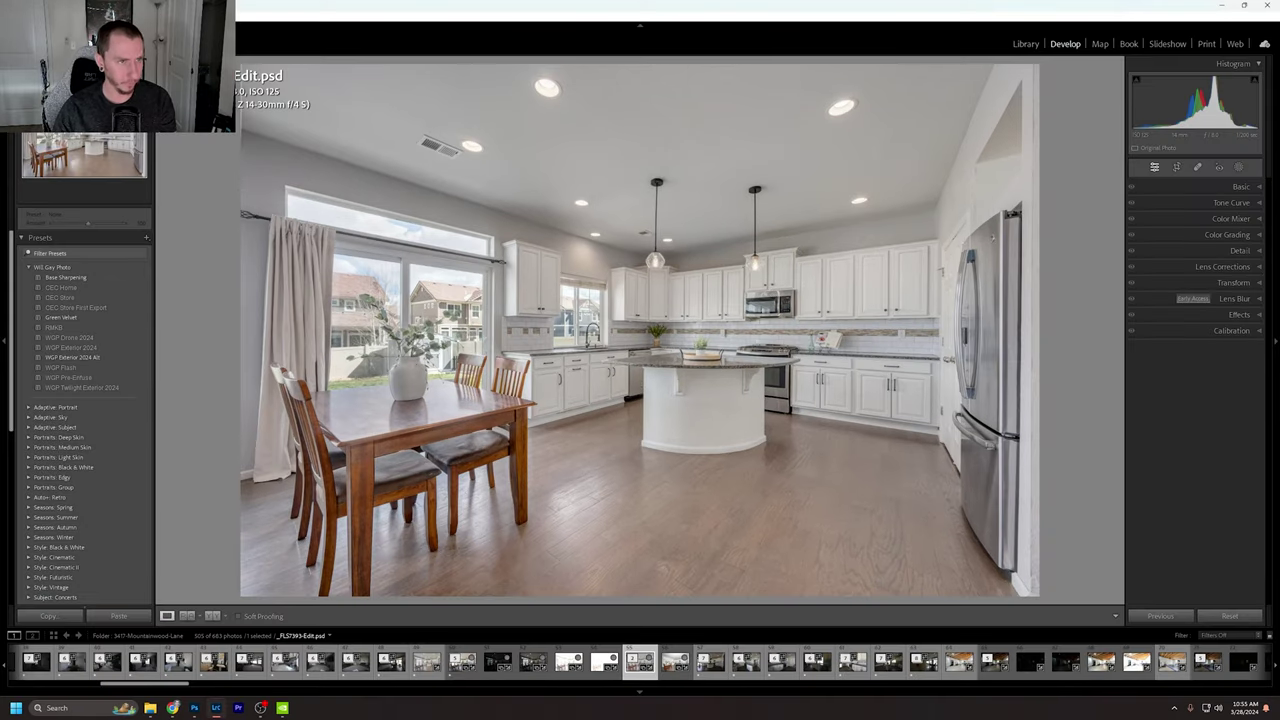
pyautogui.click(30, 11)
pyautogui.click(52, 177)
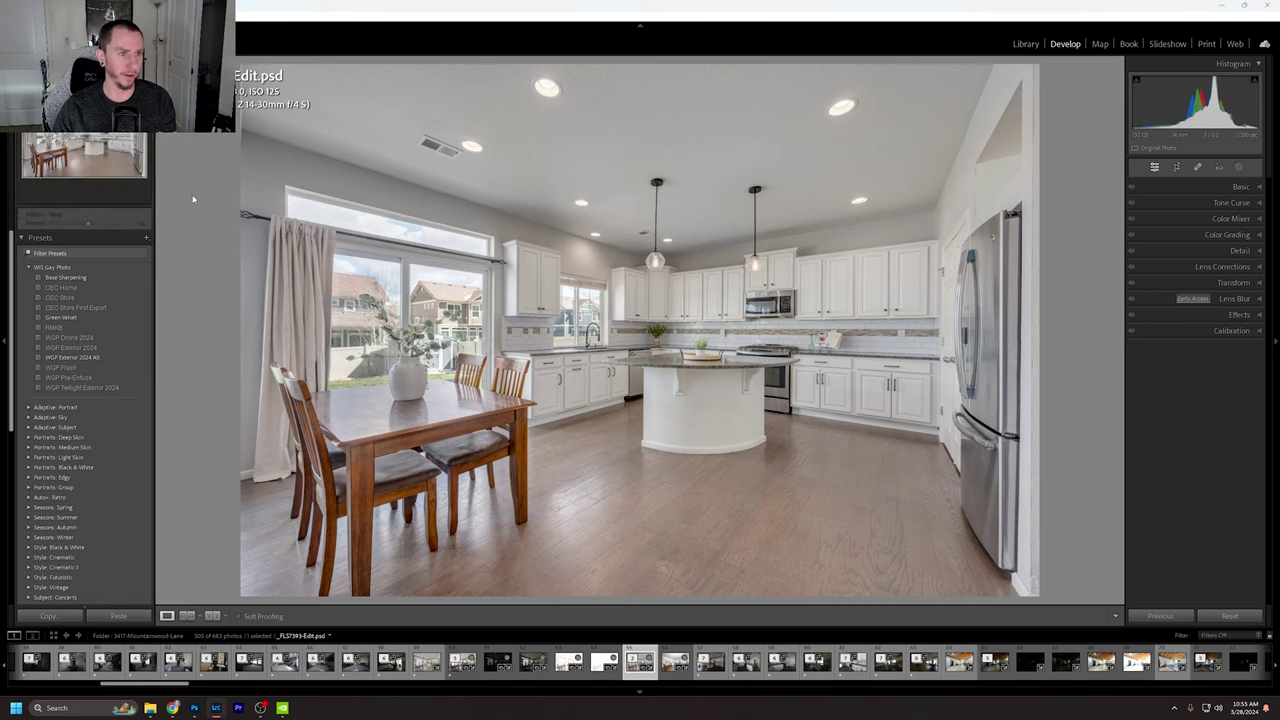
pyautogui.click(821, 187)
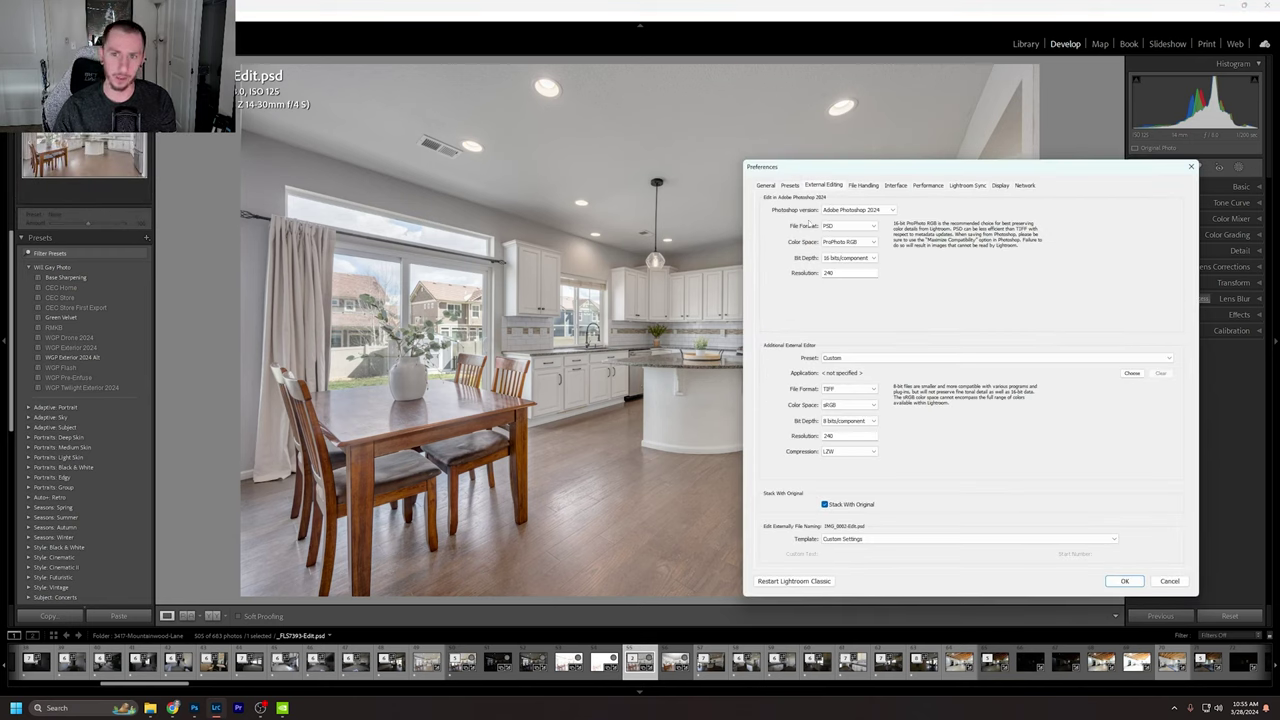
pyautogui.click(858, 228)
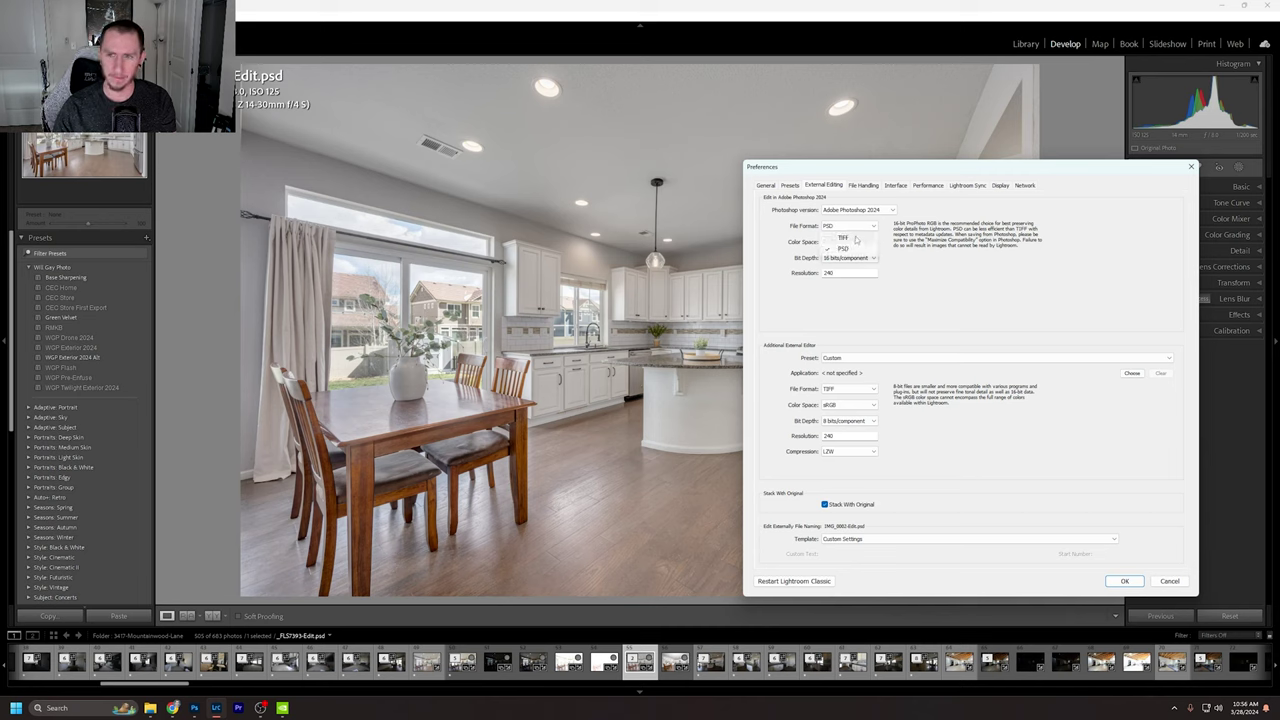
pyautogui.click(892, 236)
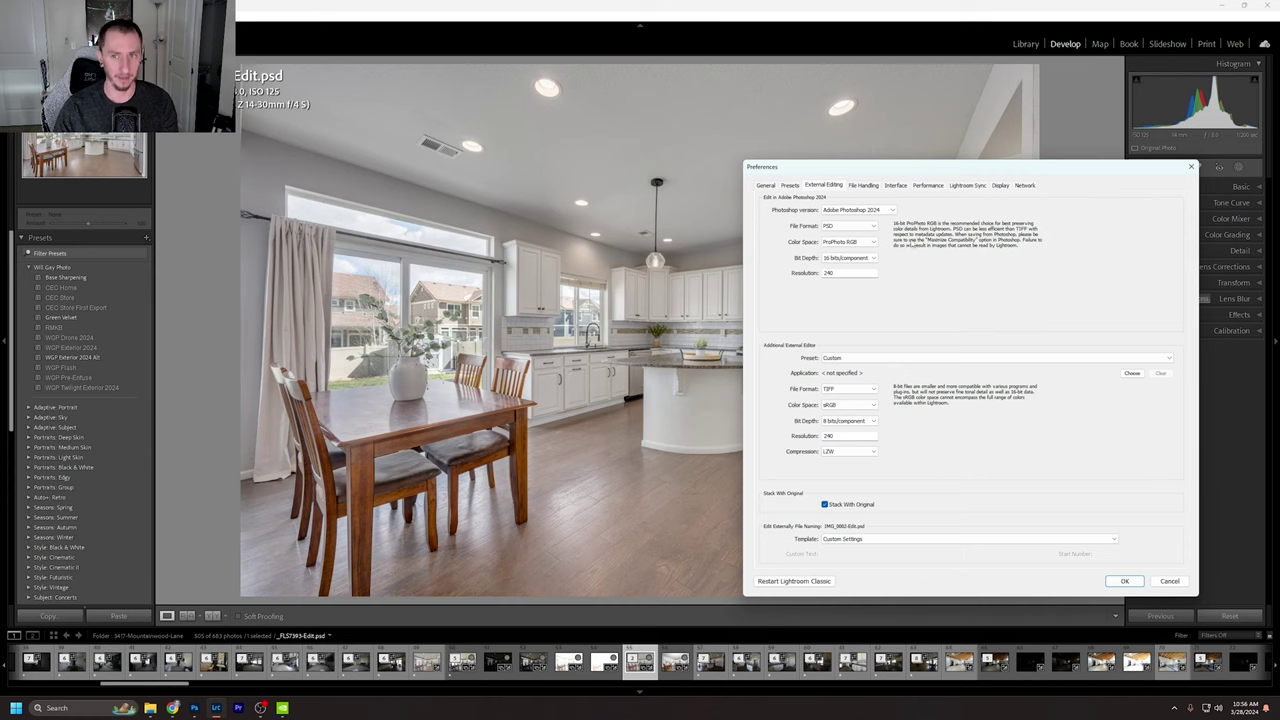
pyautogui.click(1166, 581)
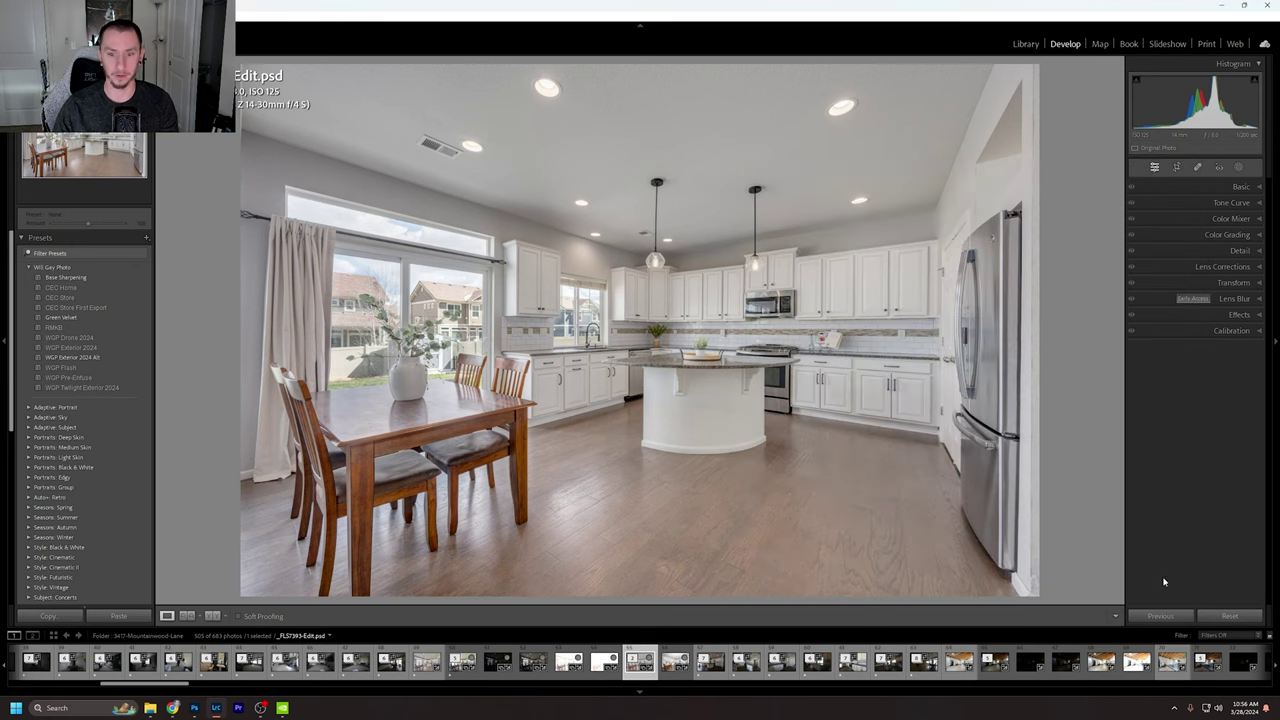
# Select the edited kitchen PSD and straighten it with the Auto Upright transform.
pyautogui.click(667, 676)
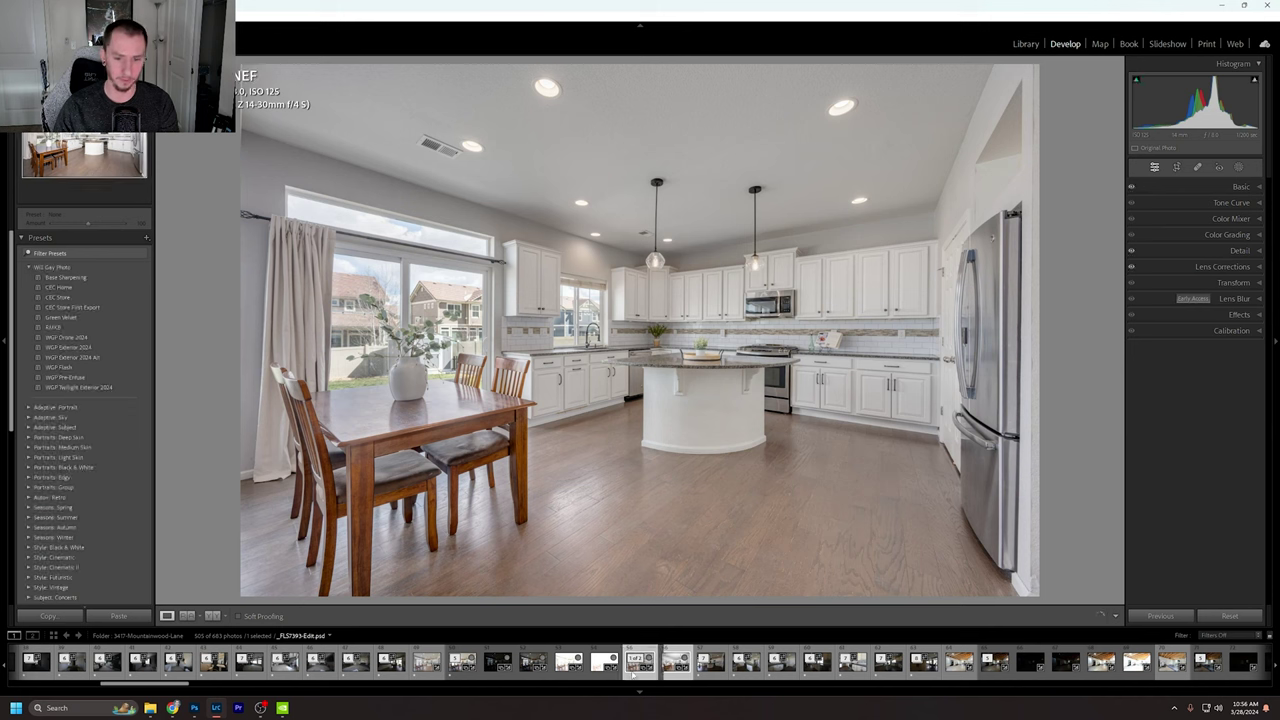
pyautogui.click(633, 676)
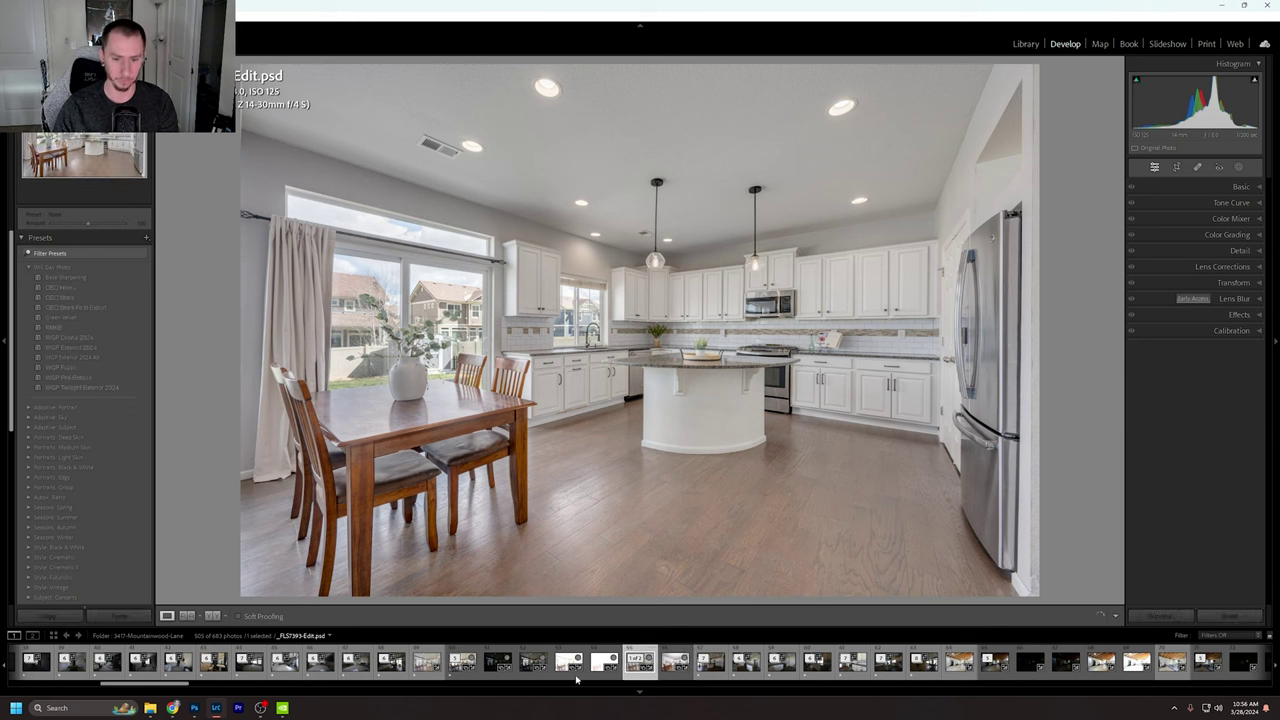
pyautogui.click(1238, 284)
pyautogui.click(1194, 320)
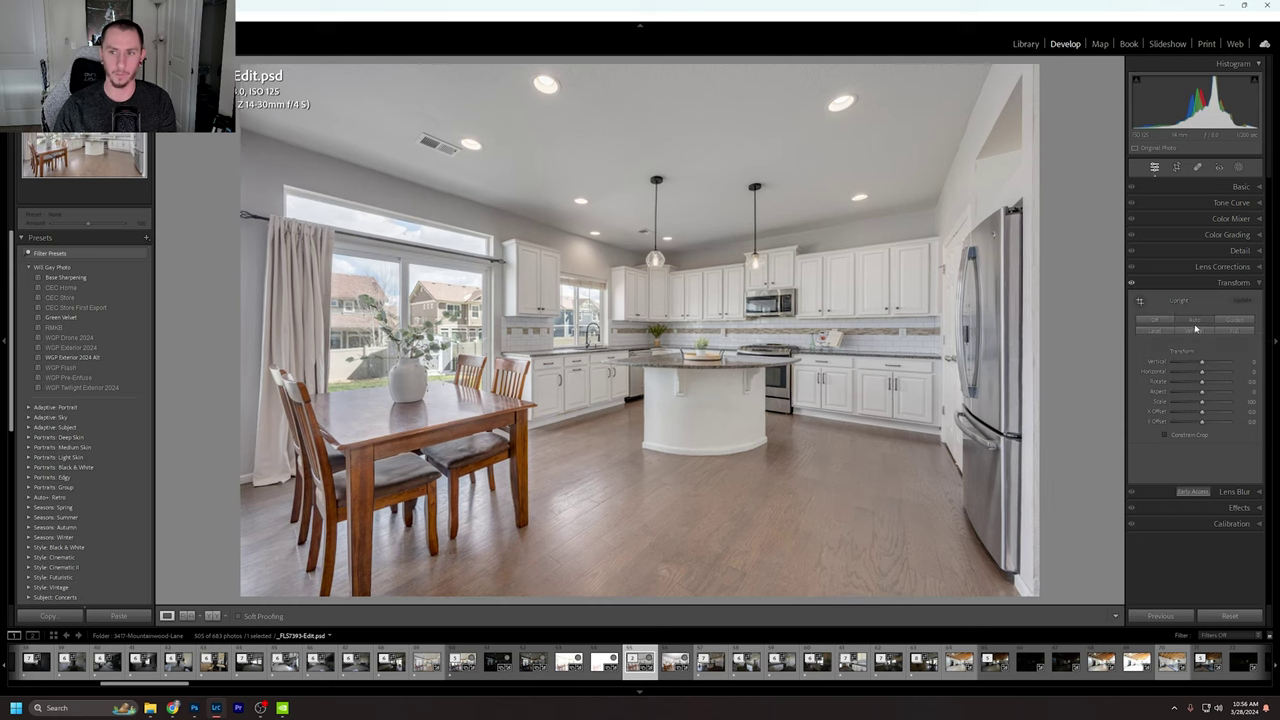
pyautogui.click(1258, 283)
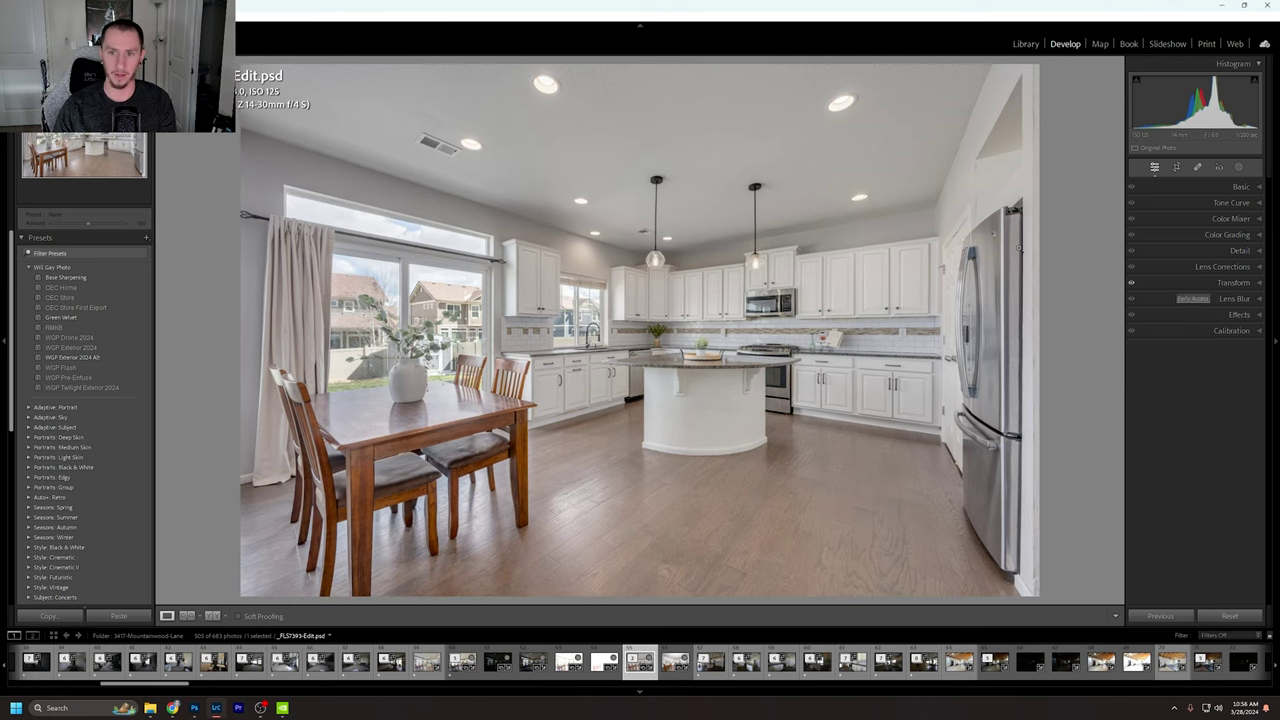
# Try raising the exposure of the edited kitchen PSD slightly, and reset it to its default.
pyautogui.click(1258, 187)
pyautogui.moveTo(1206, 290); pyautogui.dragTo(1202, 294)
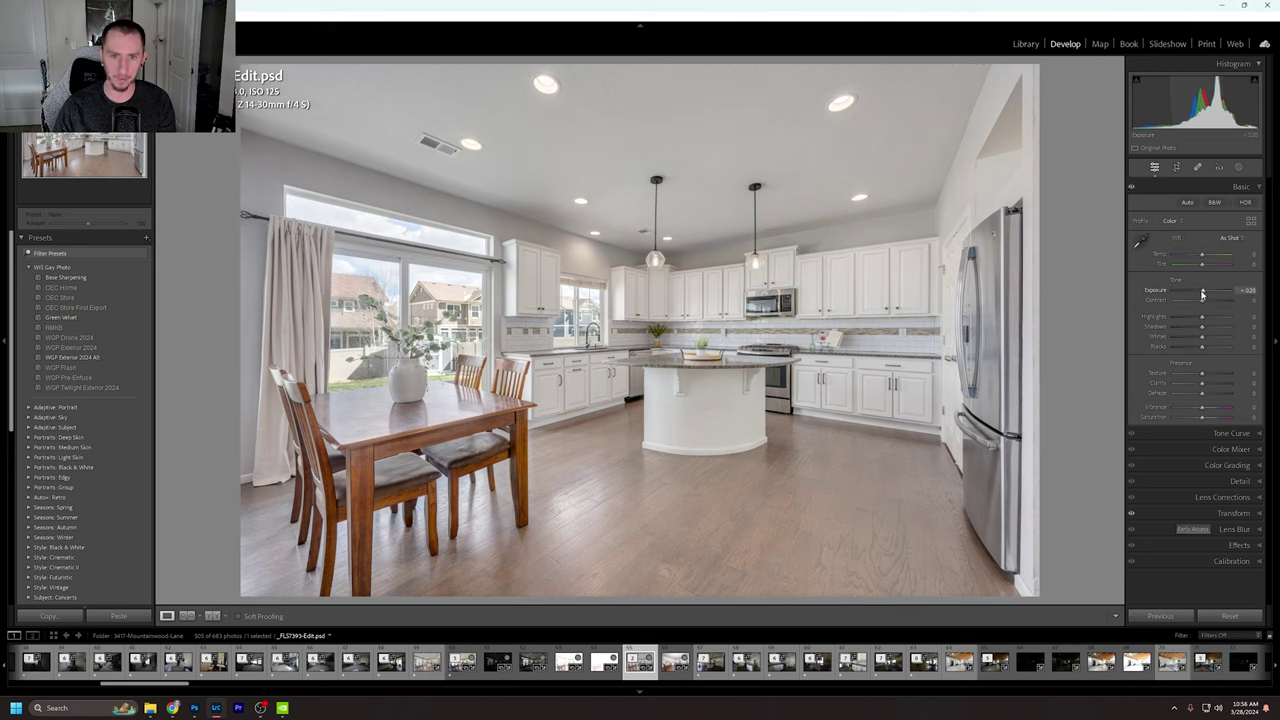
pyautogui.doubleClick(1202, 292)
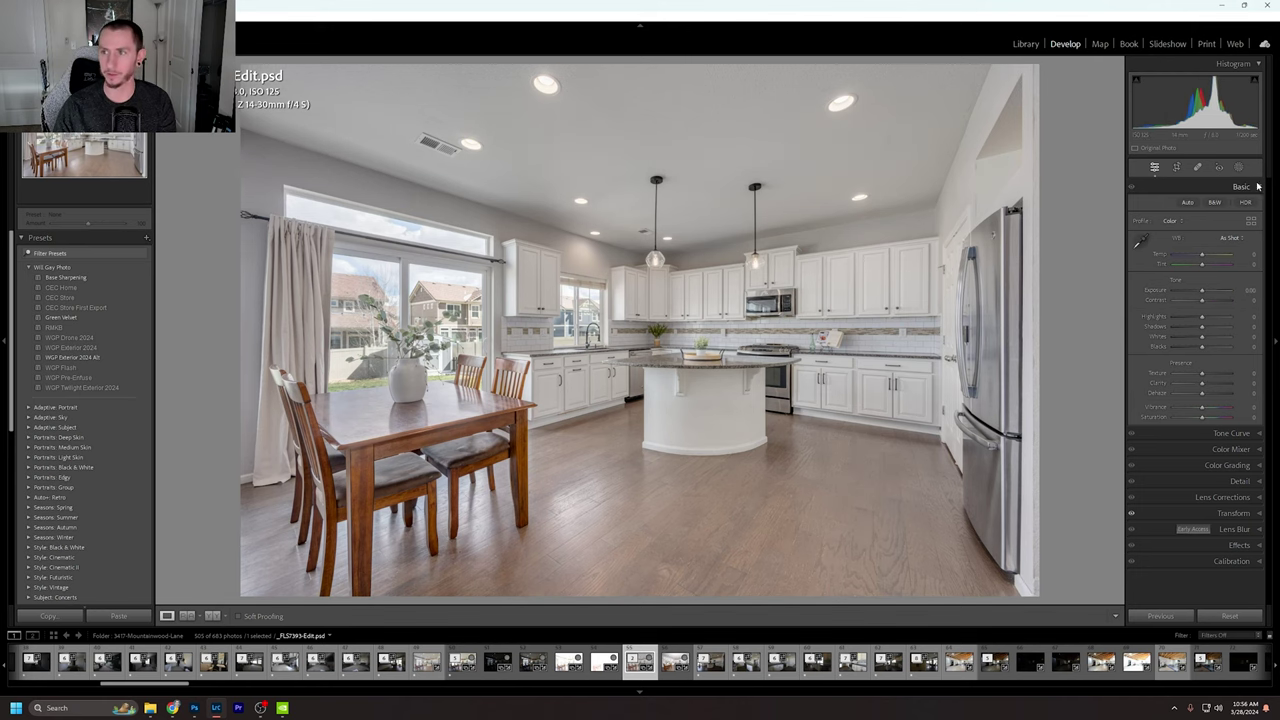
pyautogui.click(1258, 187)
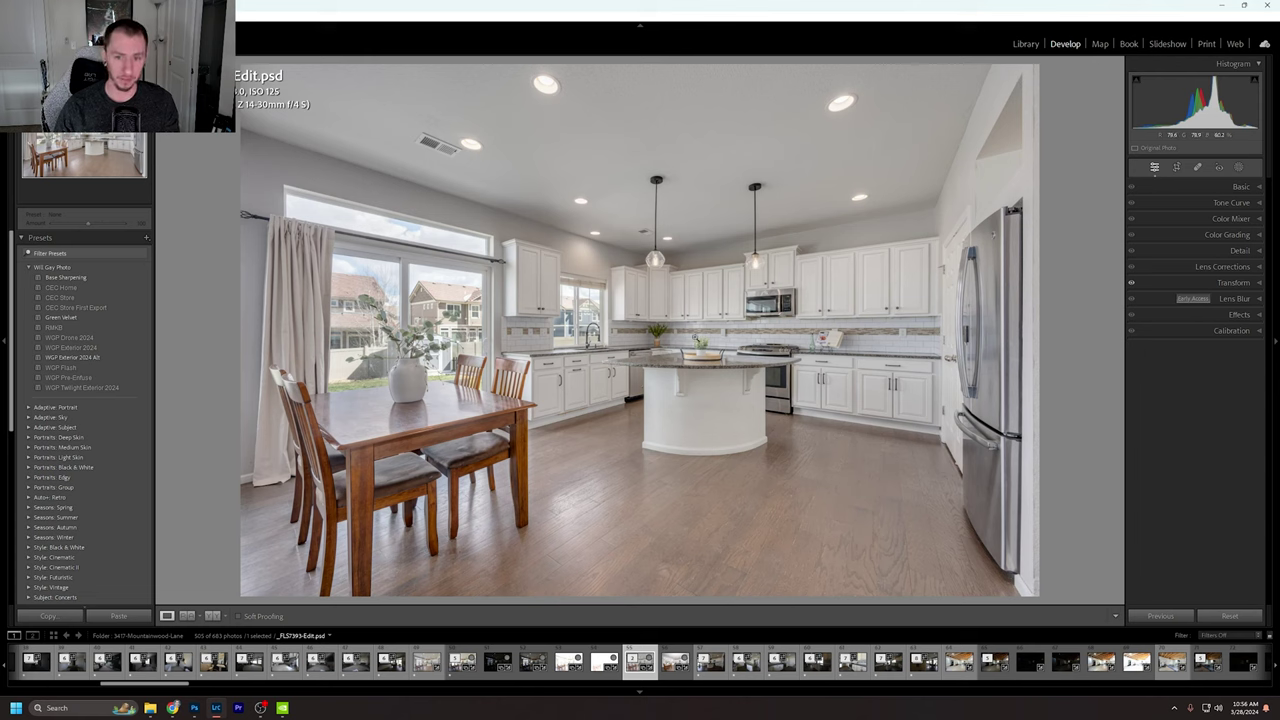
# Inspect the sliding door's window view, plant and adjoining cabinets in close-up, and return to the full image.
pyautogui.click(431, 306)
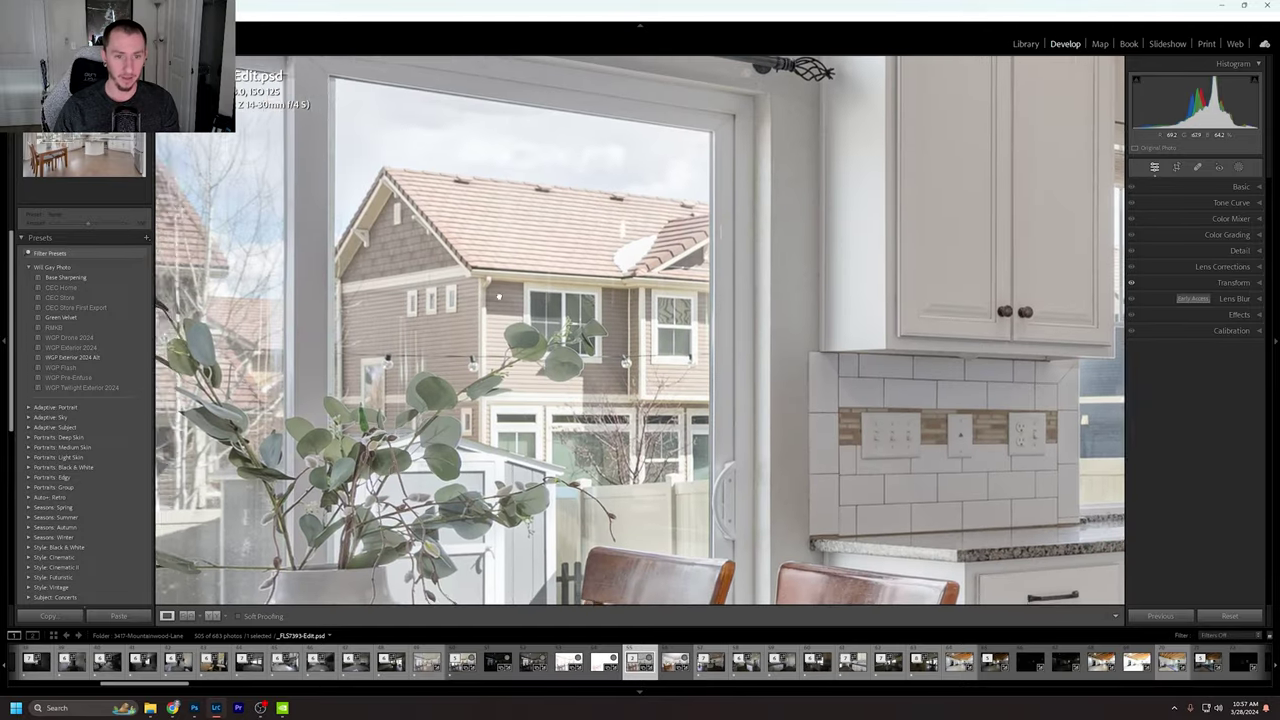
pyautogui.moveTo(463, 302); pyautogui.dragTo(741, 302)
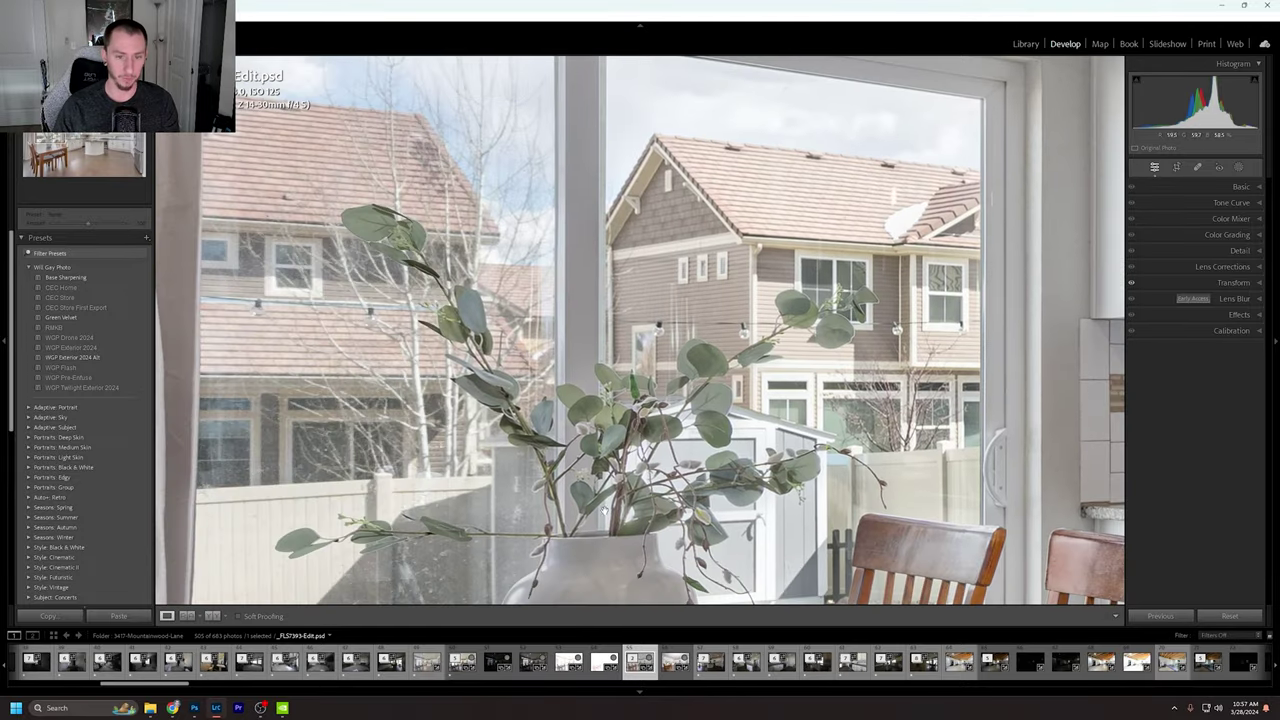
pyautogui.moveTo(517, 520); pyautogui.dragTo(537, 369)
pyautogui.moveTo(1100, 340); pyautogui.dragTo(606, 359)
pyautogui.scroll(-1, 737, 290)
pyautogui.click(737, 291)
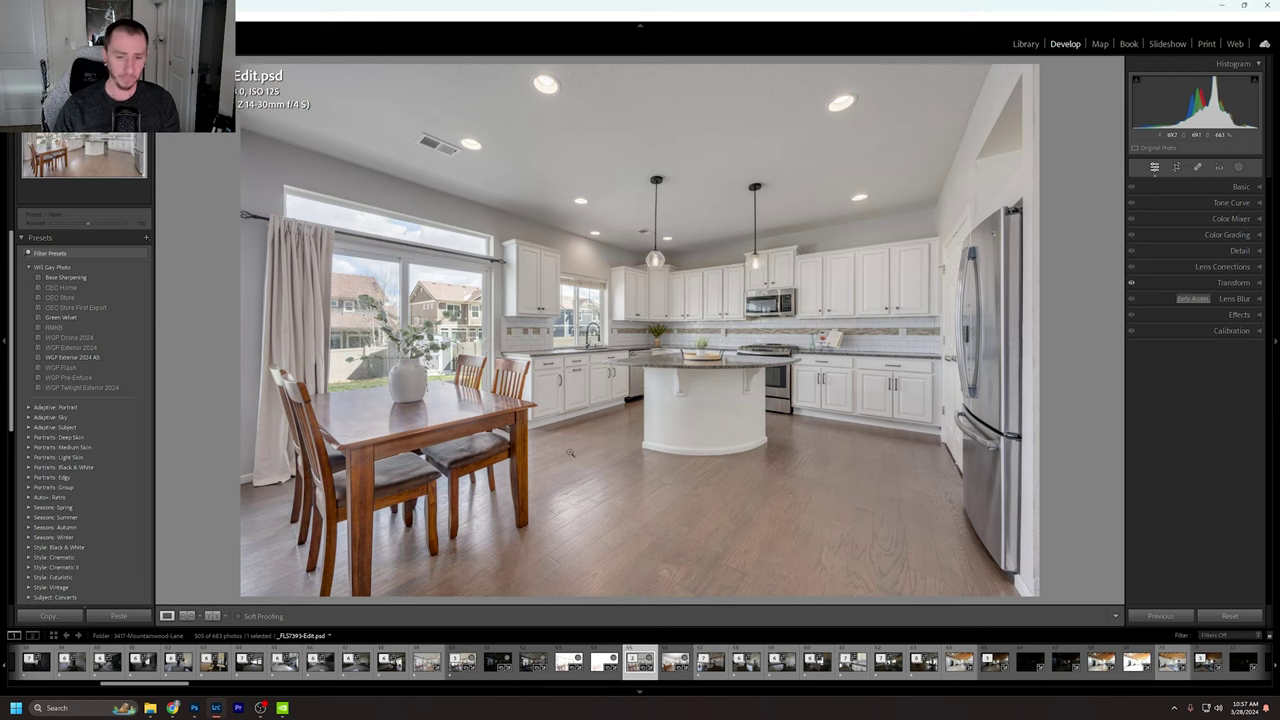
# Display the HDR version of the kitchen for comparison and return to the edited PSD.
pyautogui.click(453, 670)
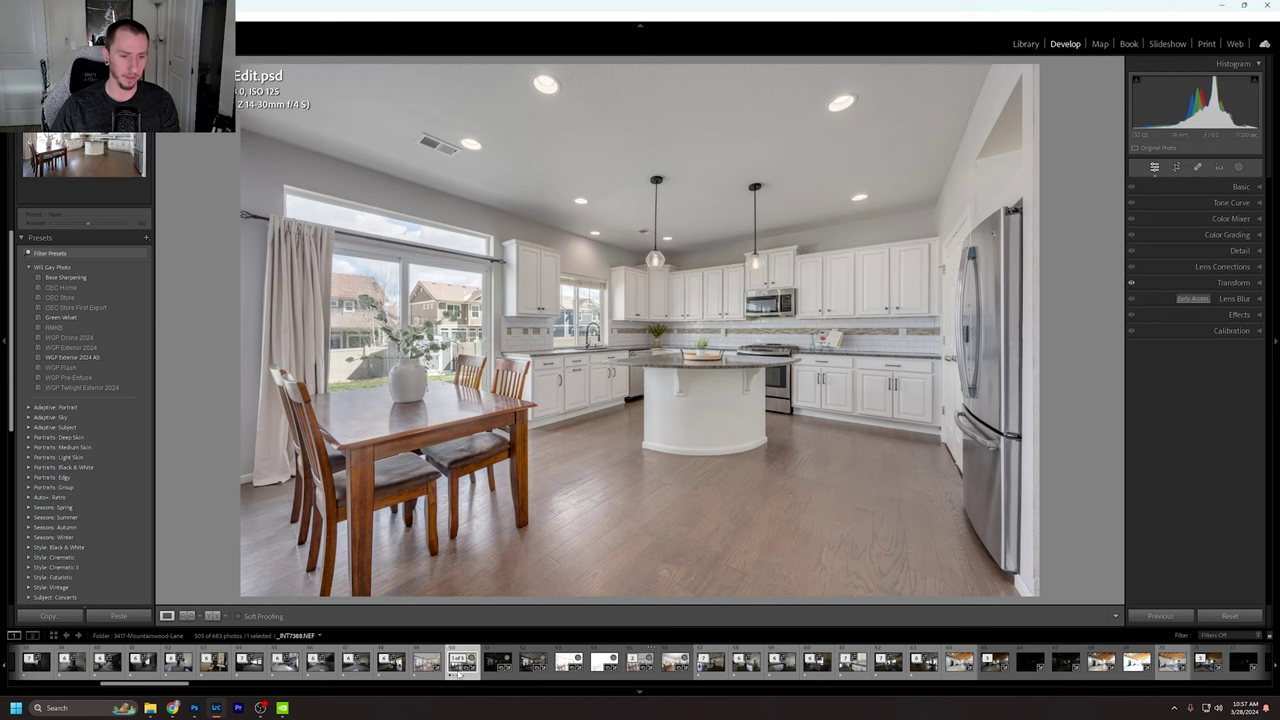
pyautogui.press('Left')
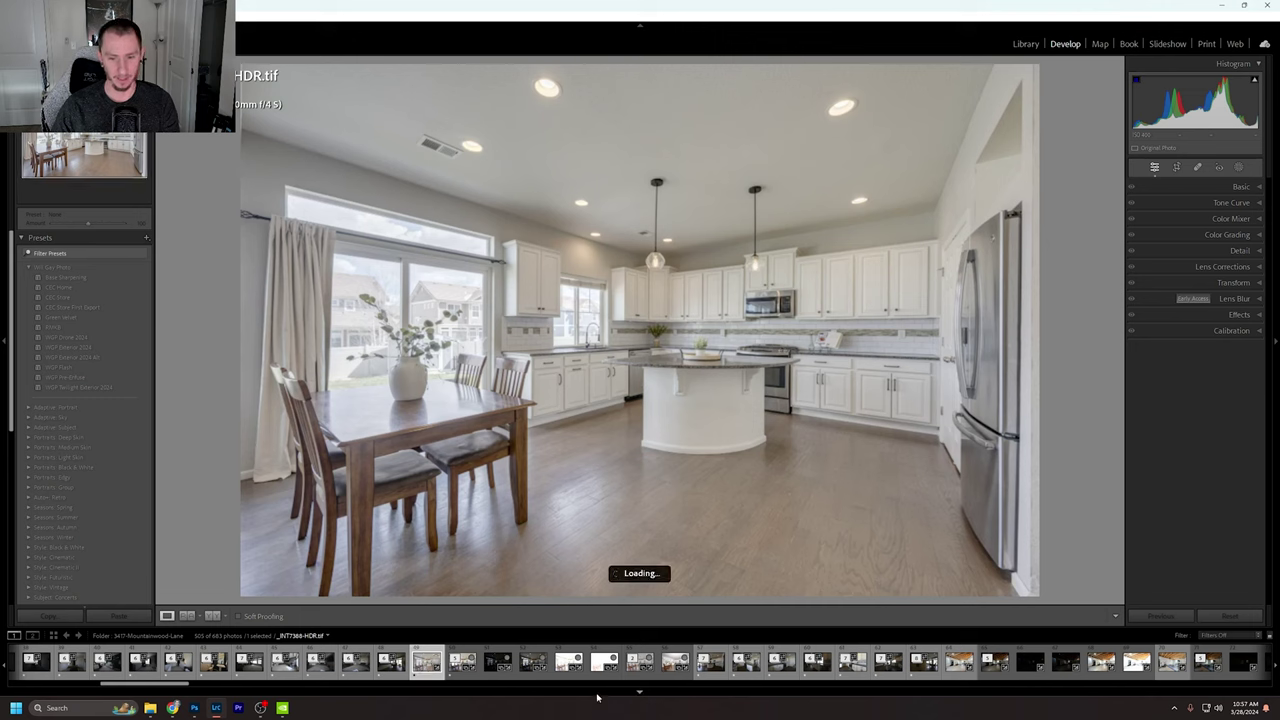
pyautogui.click(632, 672)
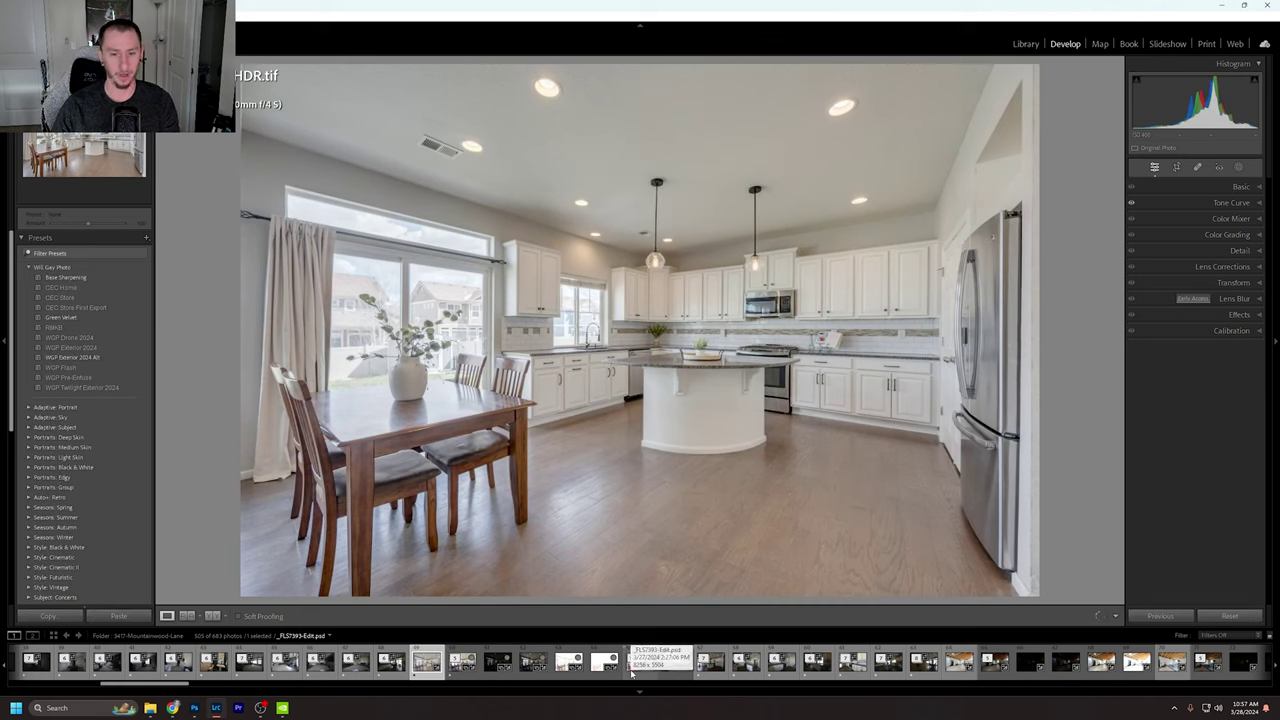